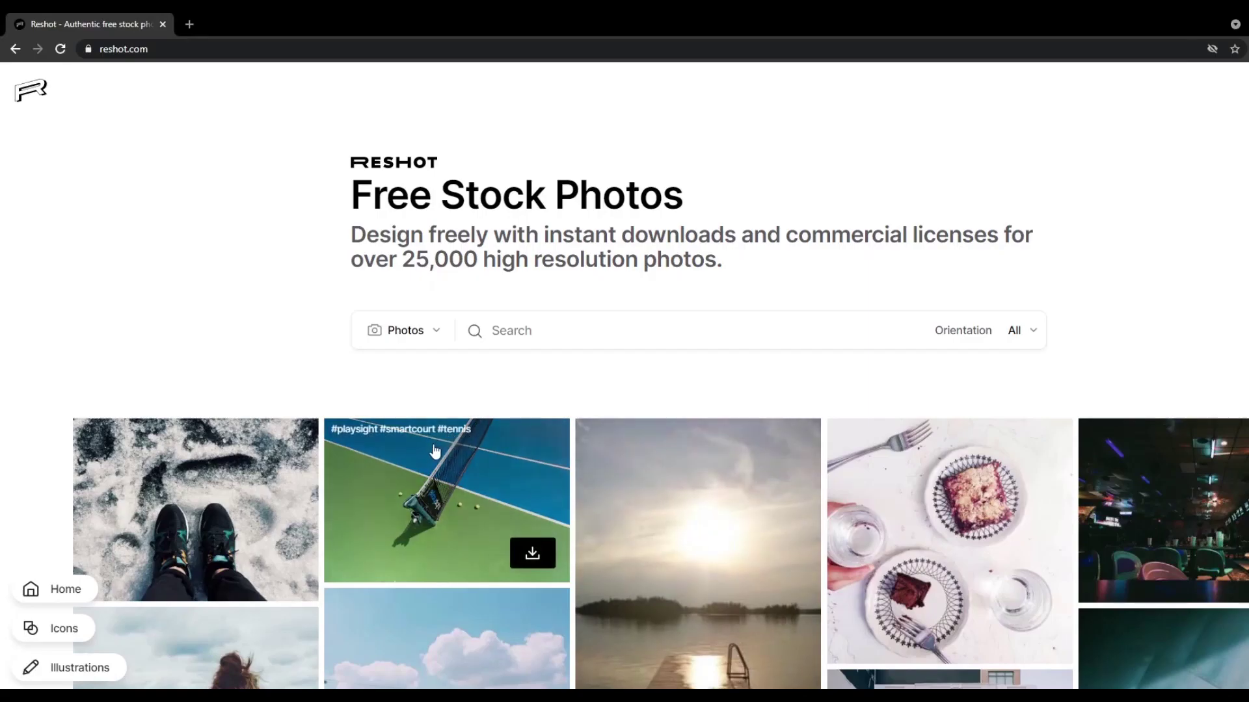
Browse the free stock photos on the Reshot home page.
scroll(435, 452, down, 5)
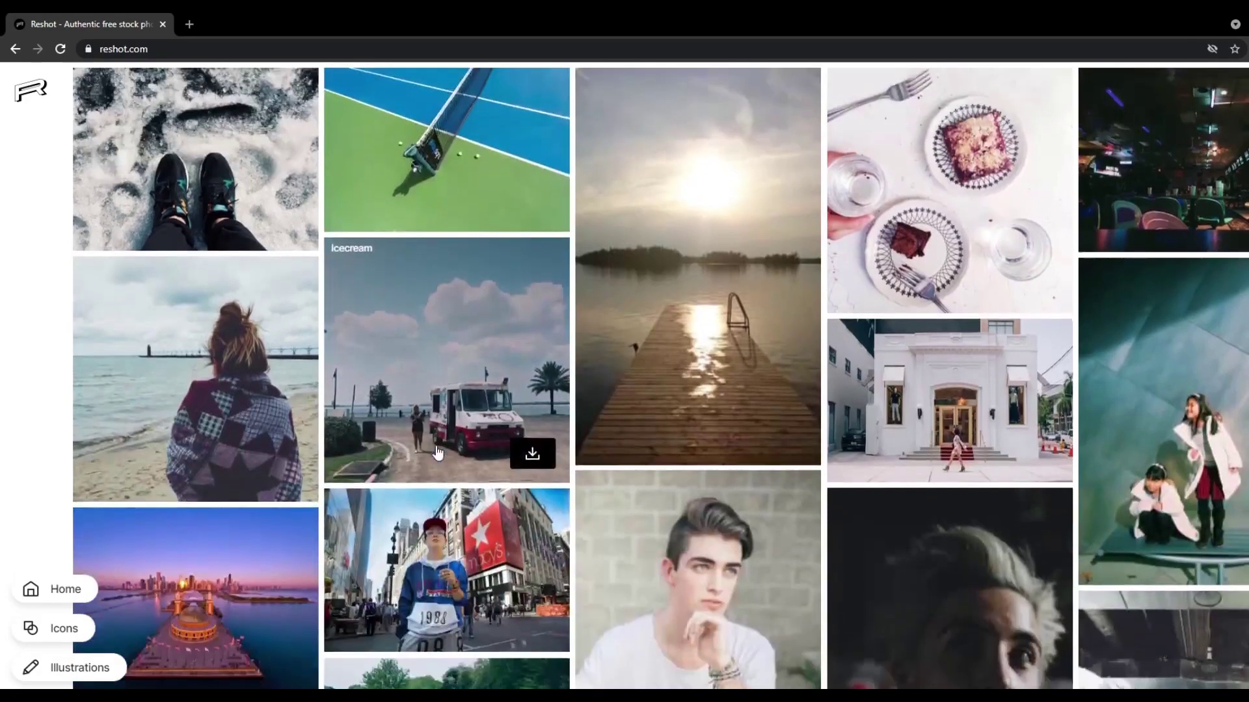
scroll(437, 451, down, 6)
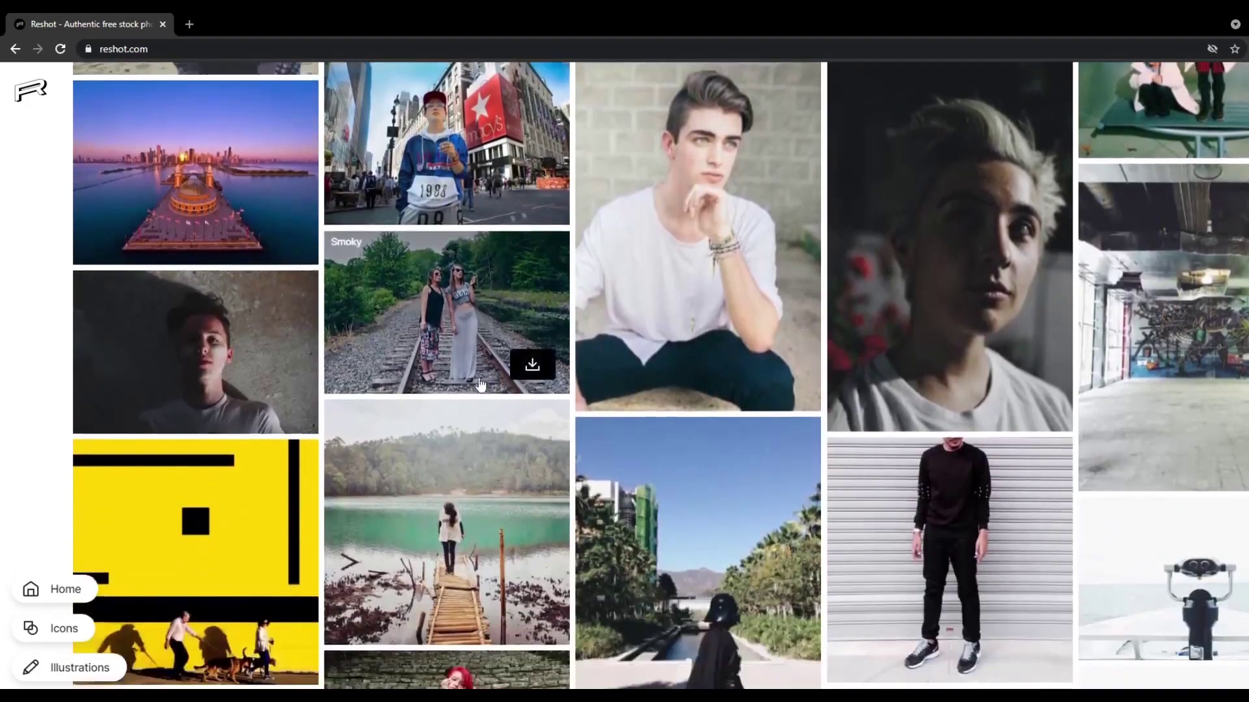
scroll(480, 385, down, 2)
Open the free SVG icons section and look through the Business icon collection.
click(59, 628)
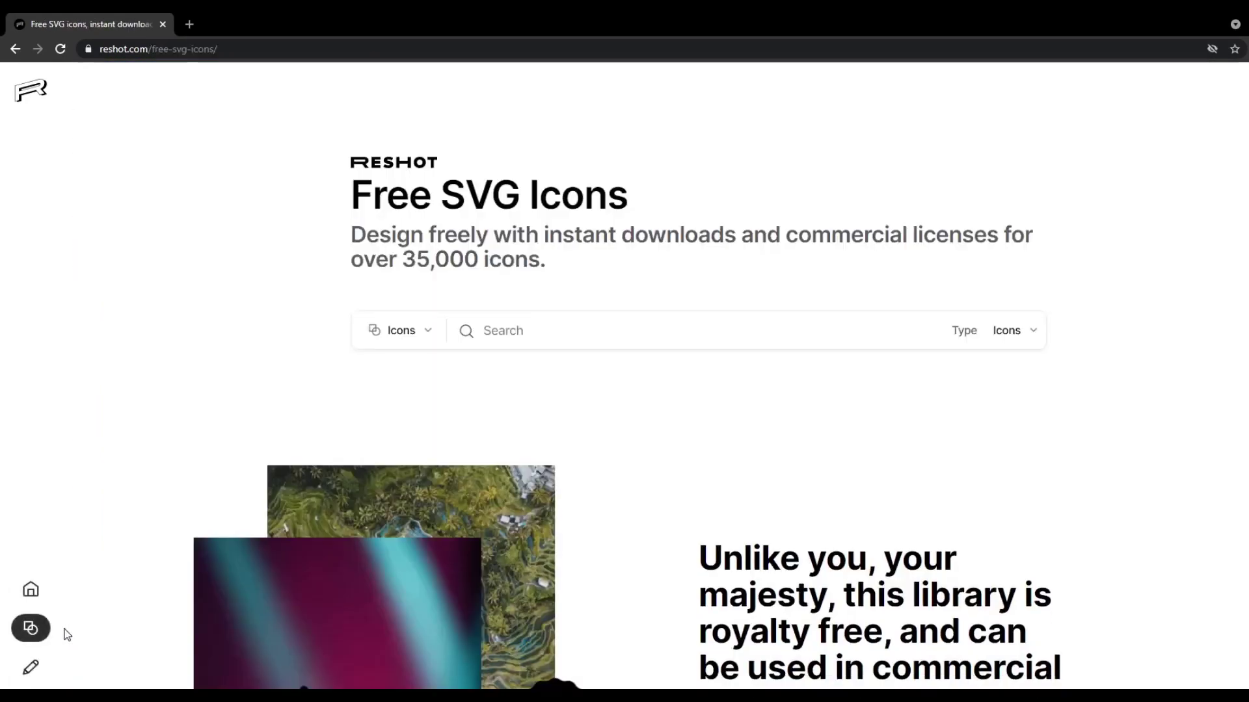
scroll(639, 363, down, 10)
click(762, 316)
scroll(768, 453, down, 3)
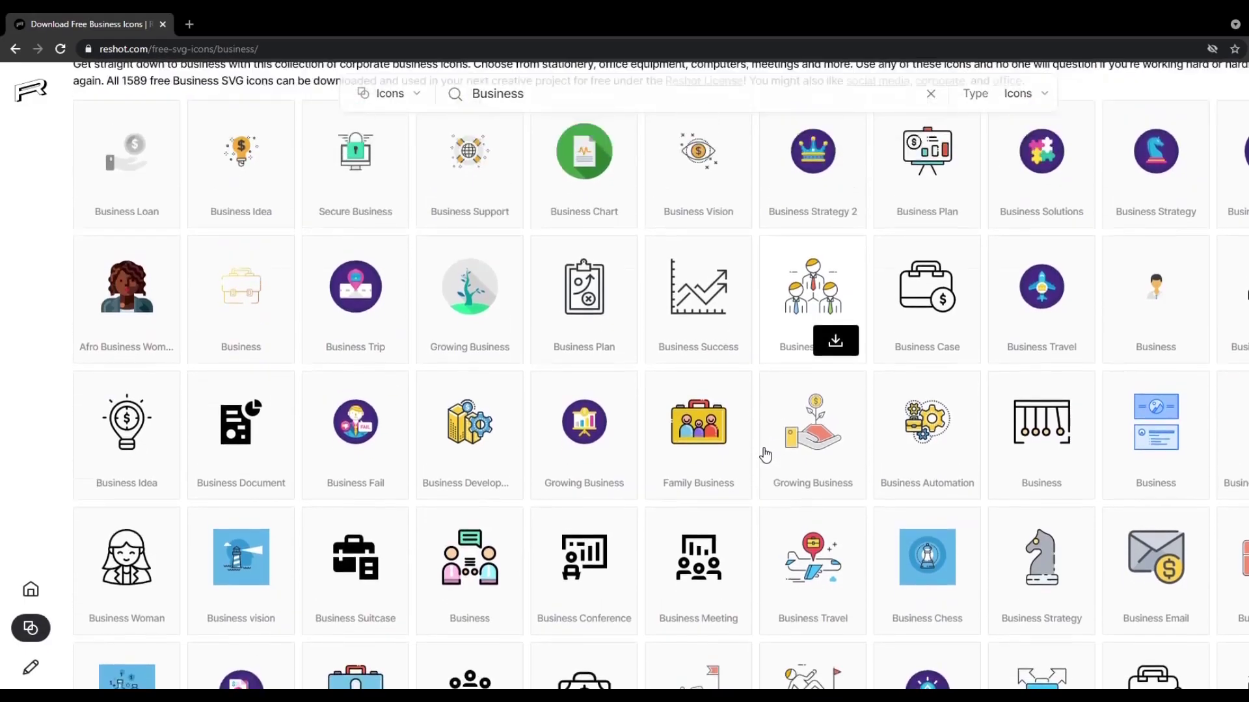
scroll(1158, 553, down, 7)
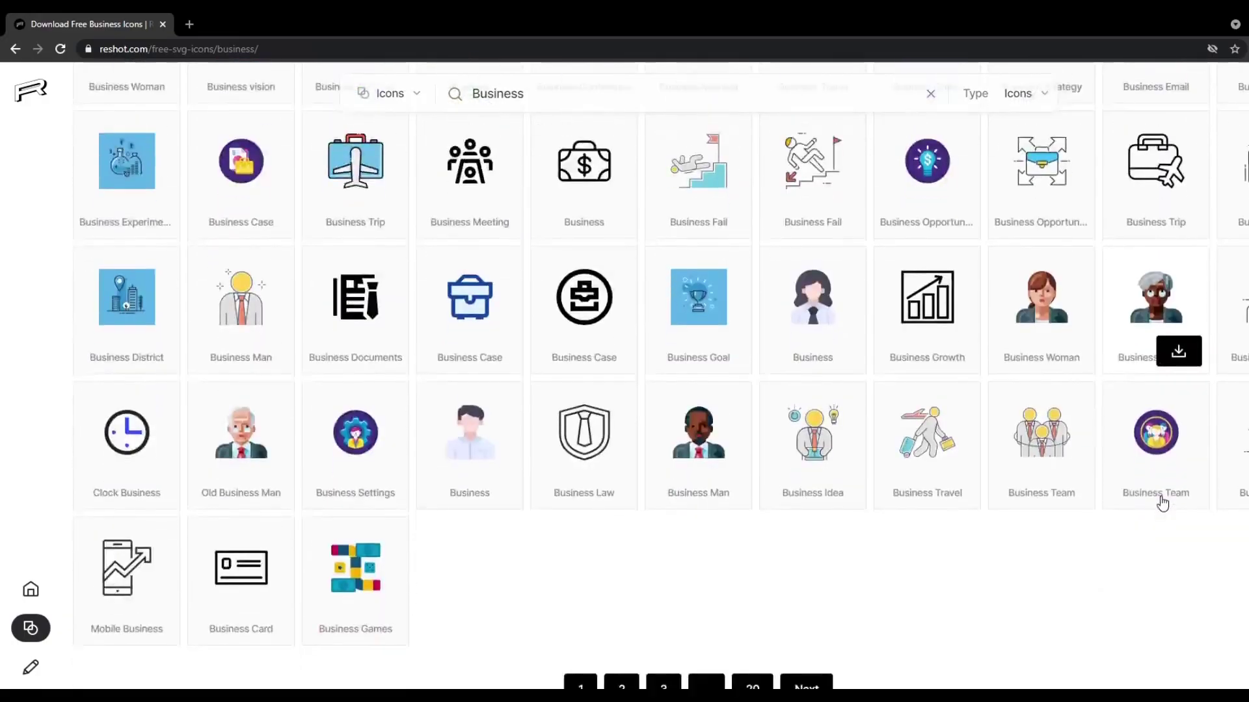
scroll(719, 518, up, 10)
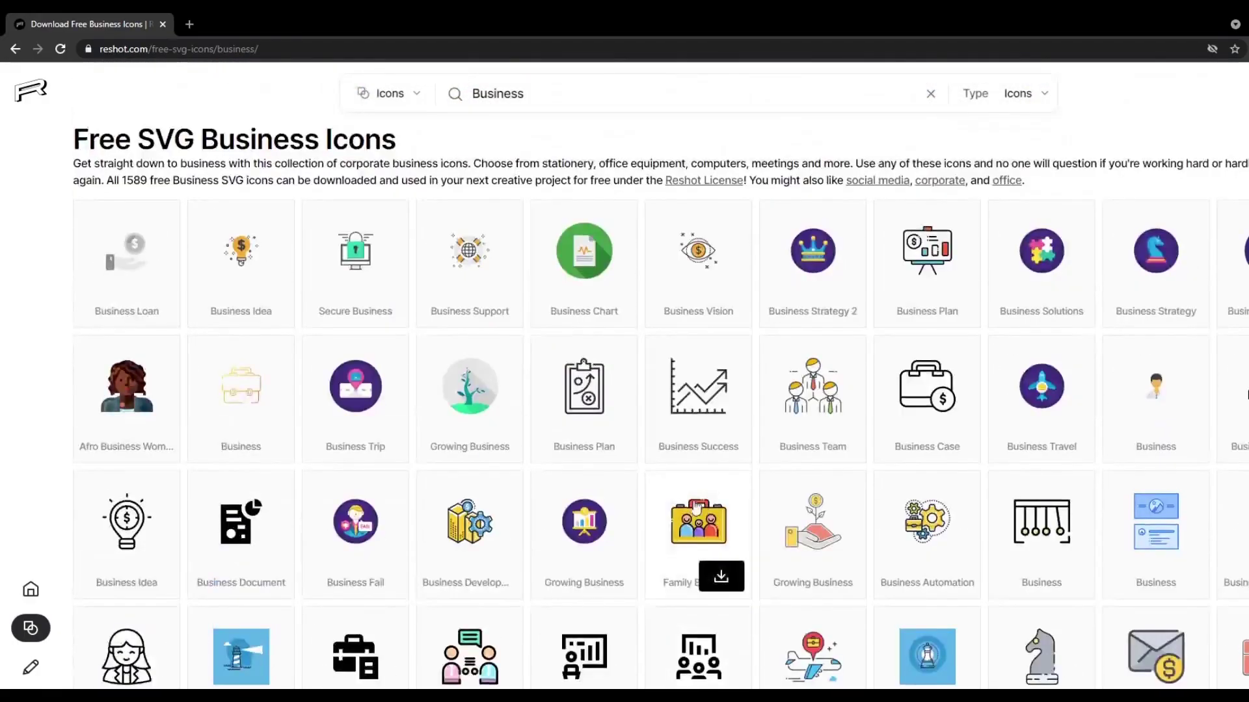
Return to the Reshot home page and look over its stock photo gallery.
click(43, 90)
scroll(424, 206, down, 6)
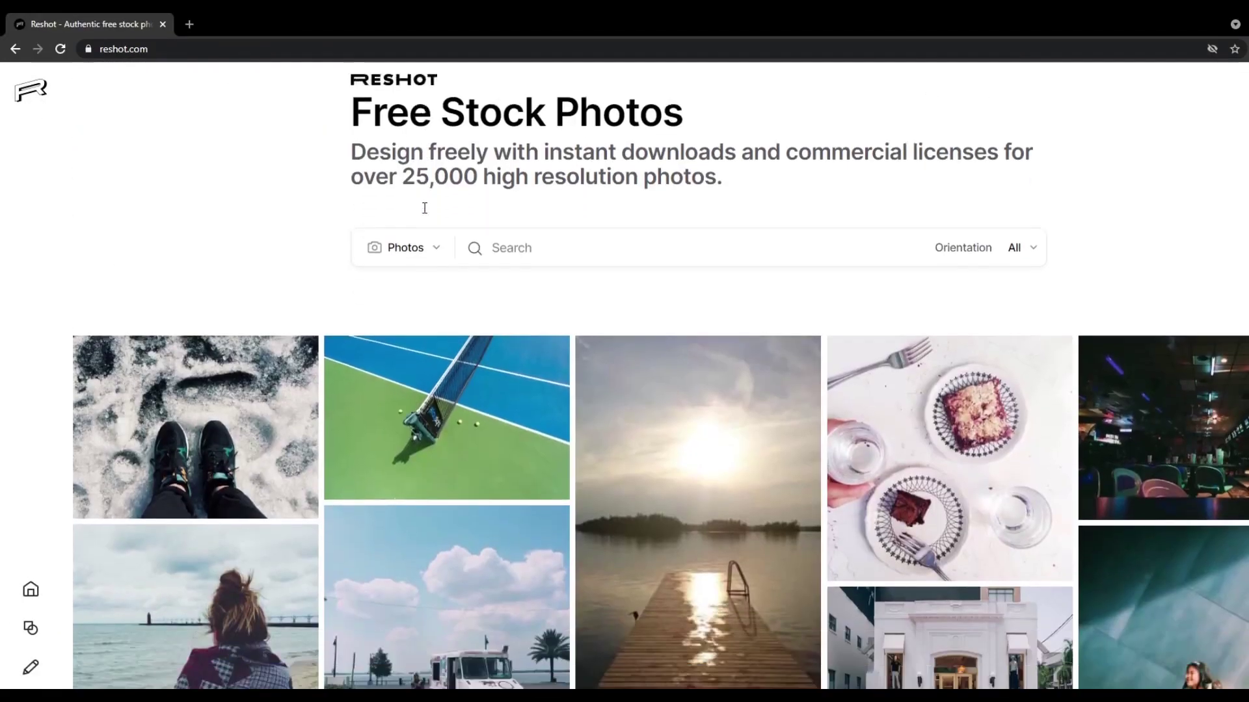
scroll(446, 253, down, 1)
click(259, 240)
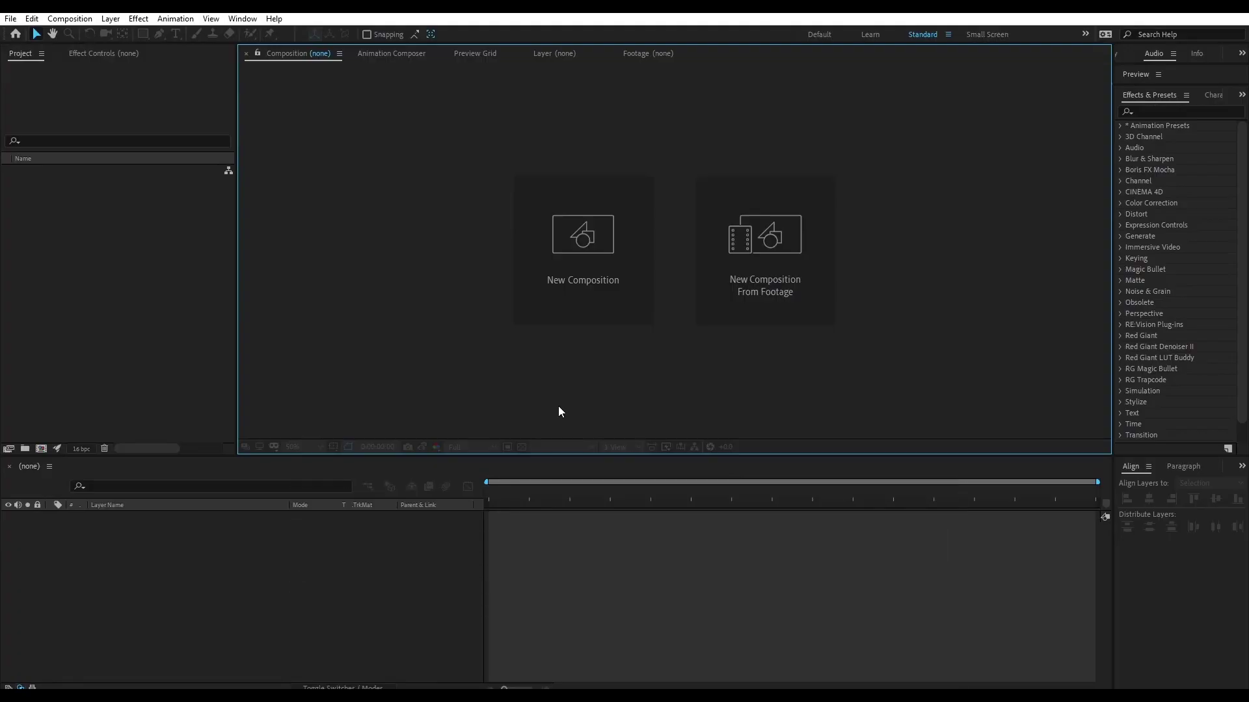
Create a 1920 × 1080 composition named "Logo Animation" at 30 fps with a duration of 0:00:10:00.
click(584, 286)
text(Logo Animation)
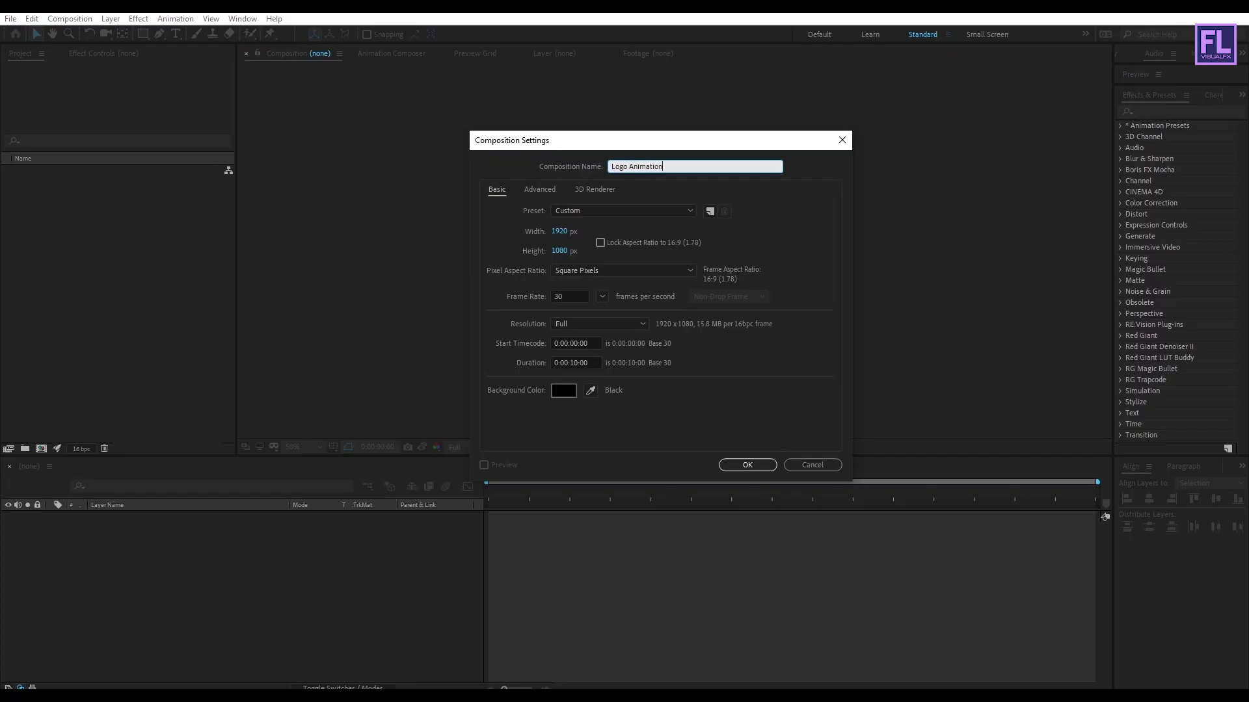
key(Tab)
key(Tab)
key(Tab)
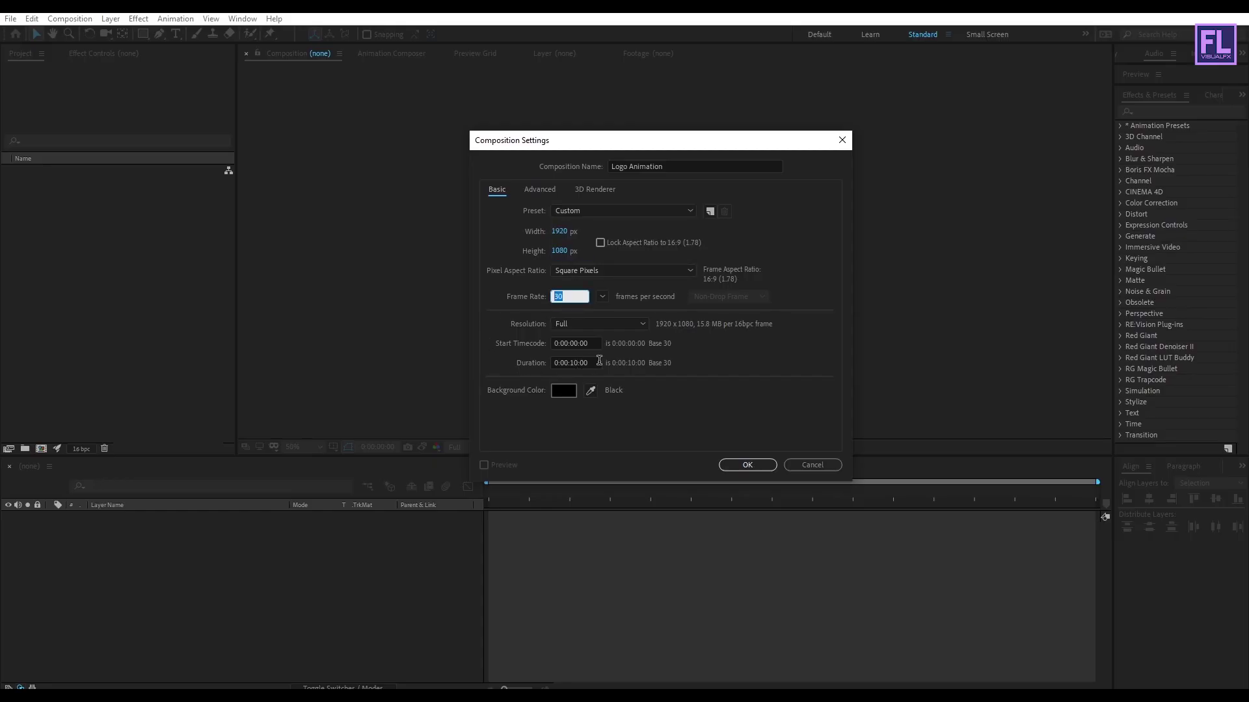
drag(599, 361, 535, 363)
click(718, 402)
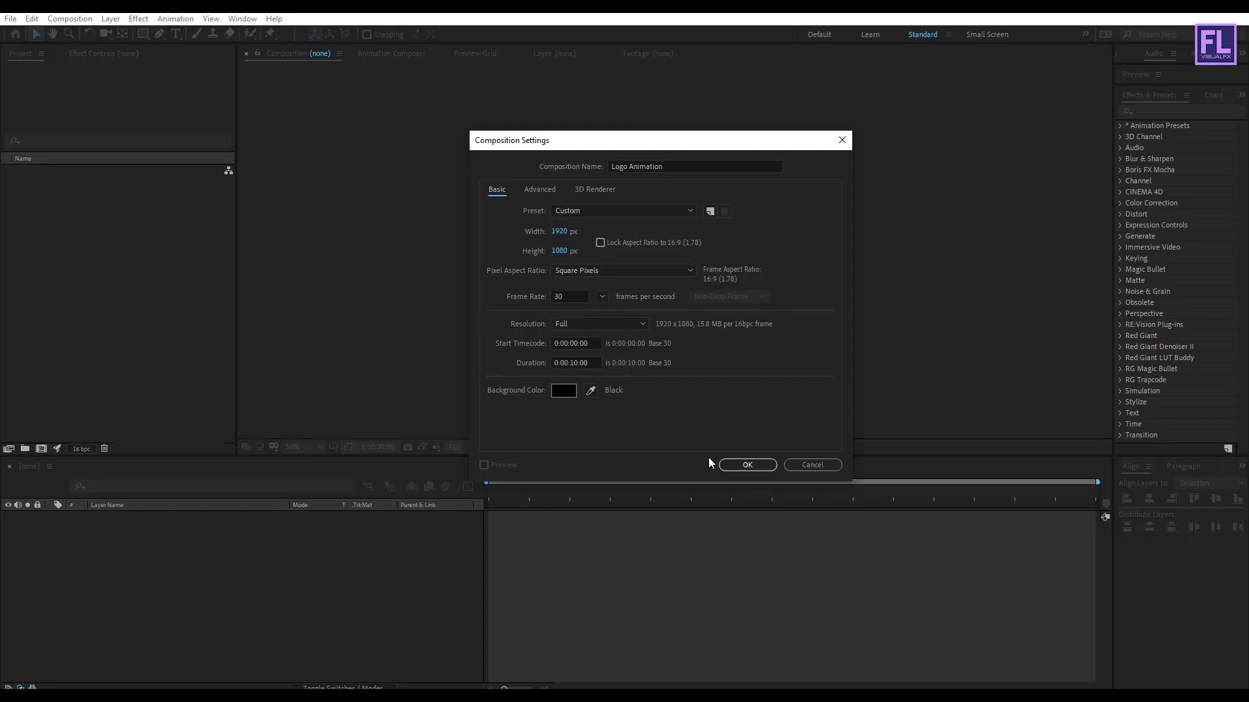
click(747, 465)
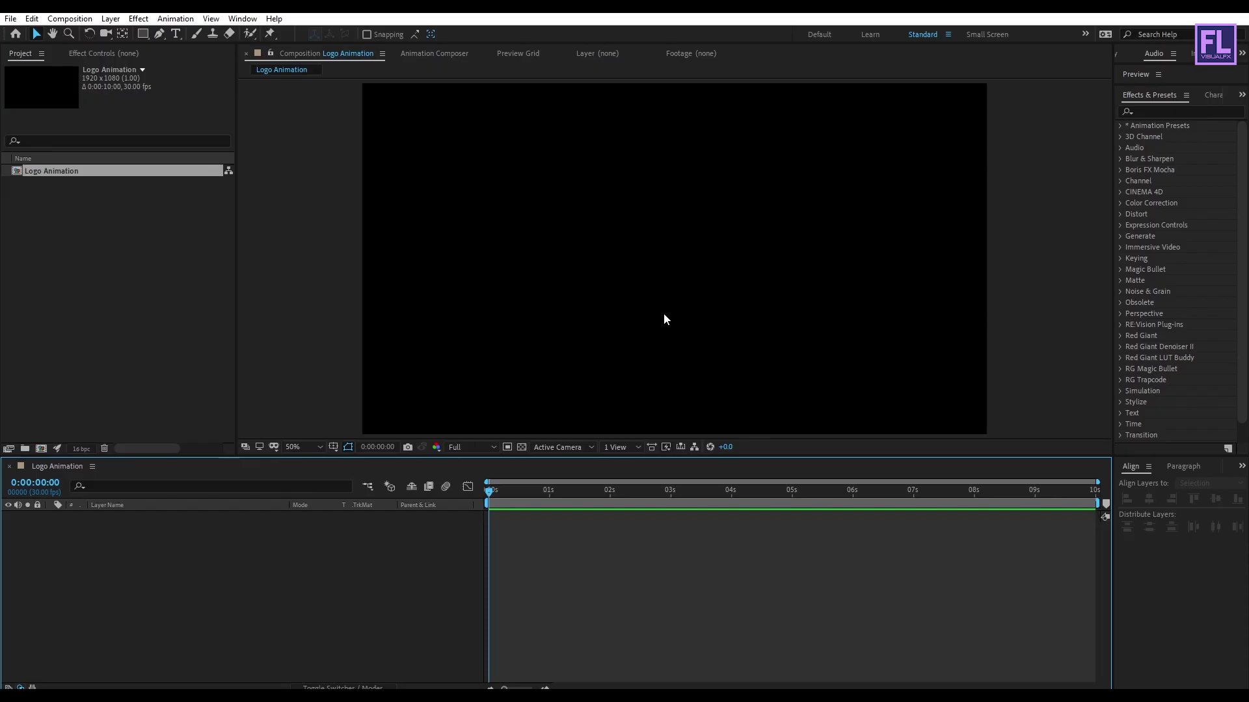
Import the logo, gold bokeh particles video and Reflection Map files from the Tutorial 60 folder into the project.
key(alt+Tab)
drag(978, 472, 149, 291)
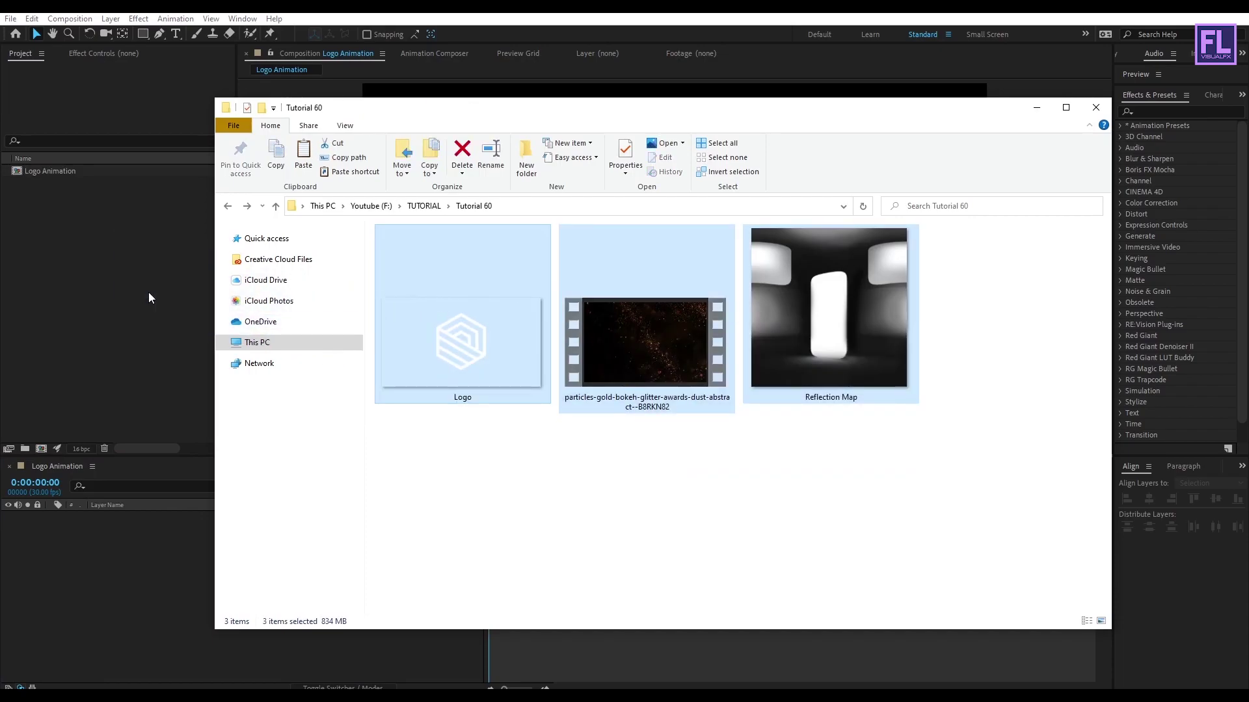
click(149, 293)
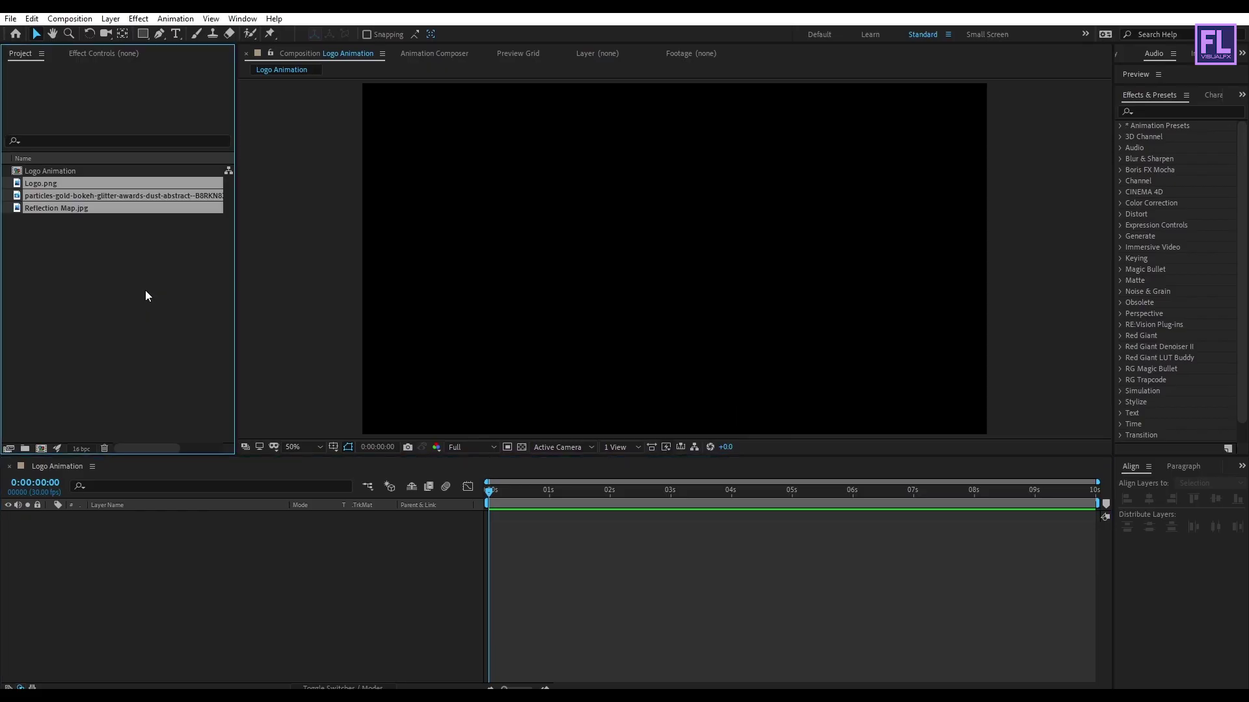
Add Logo.png to the Logo Animation composition and scale it down proportionally to about half its size.
click(43, 184)
drag(45, 184, 175, 557)
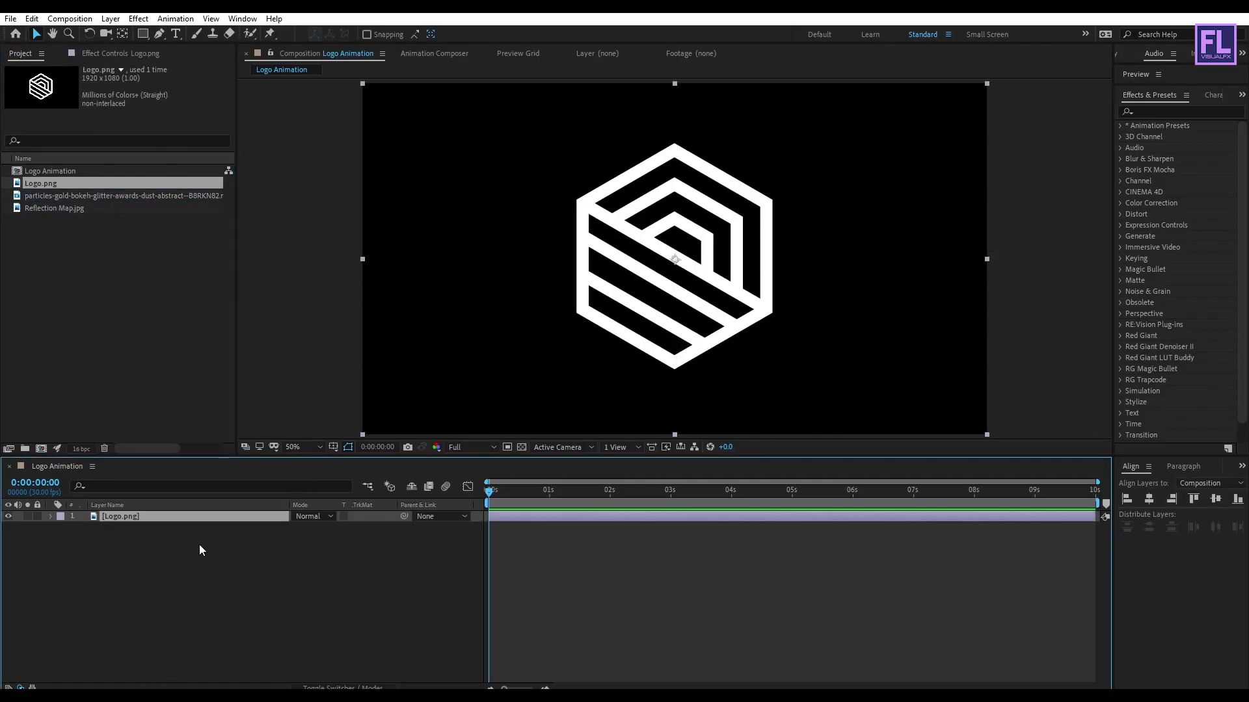
drag(988, 259, 851, 261)
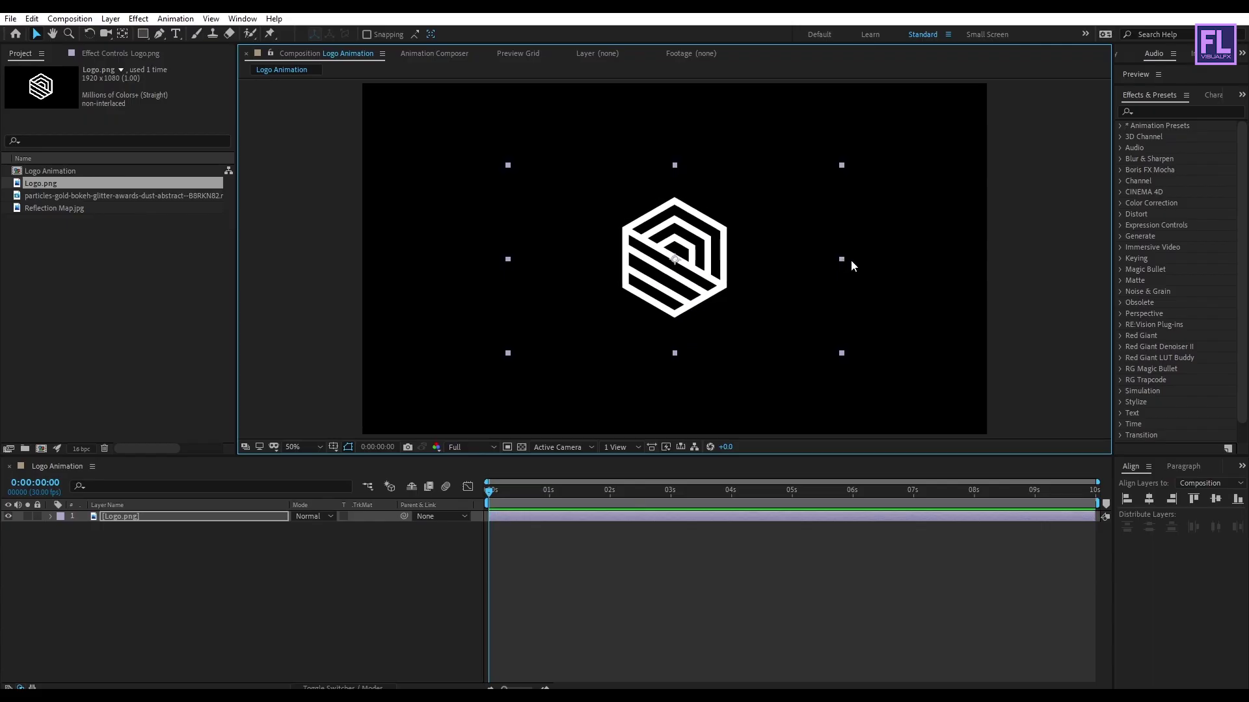
click(239, 531)
Pre-compose the Logo.png layer as "LOGO", moving all attributes into the new composition.
click(130, 517)
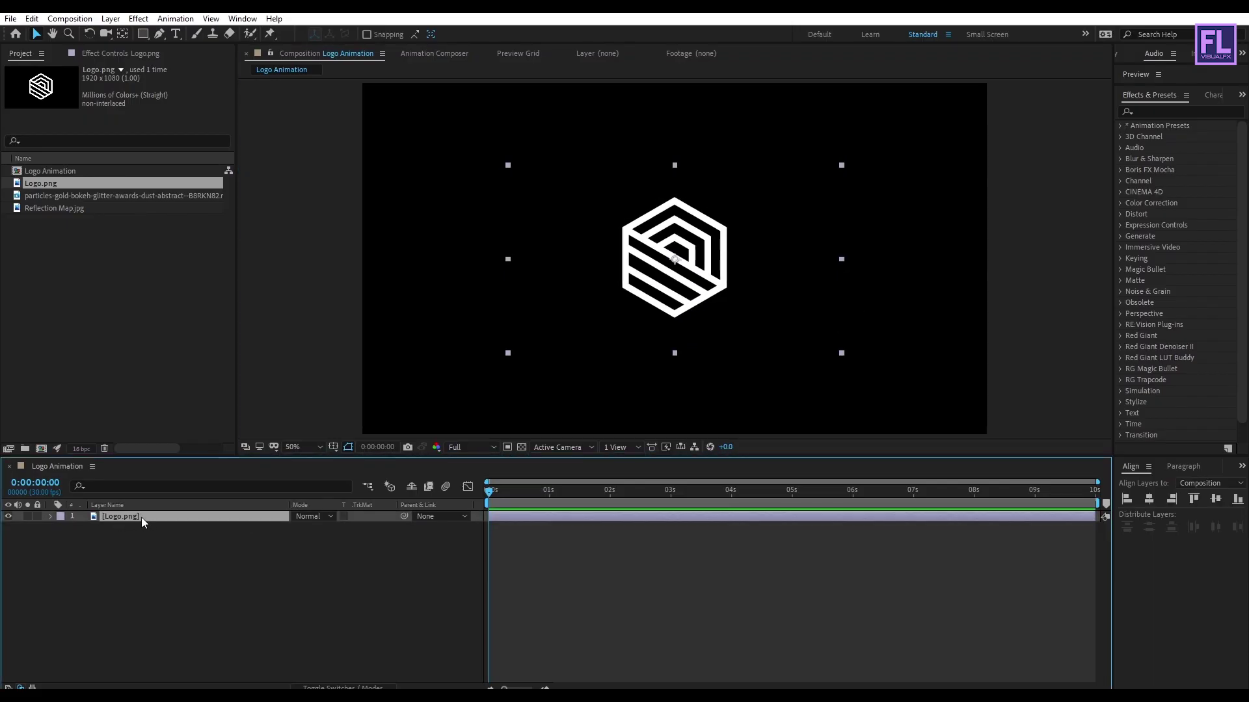
right_click(142, 516)
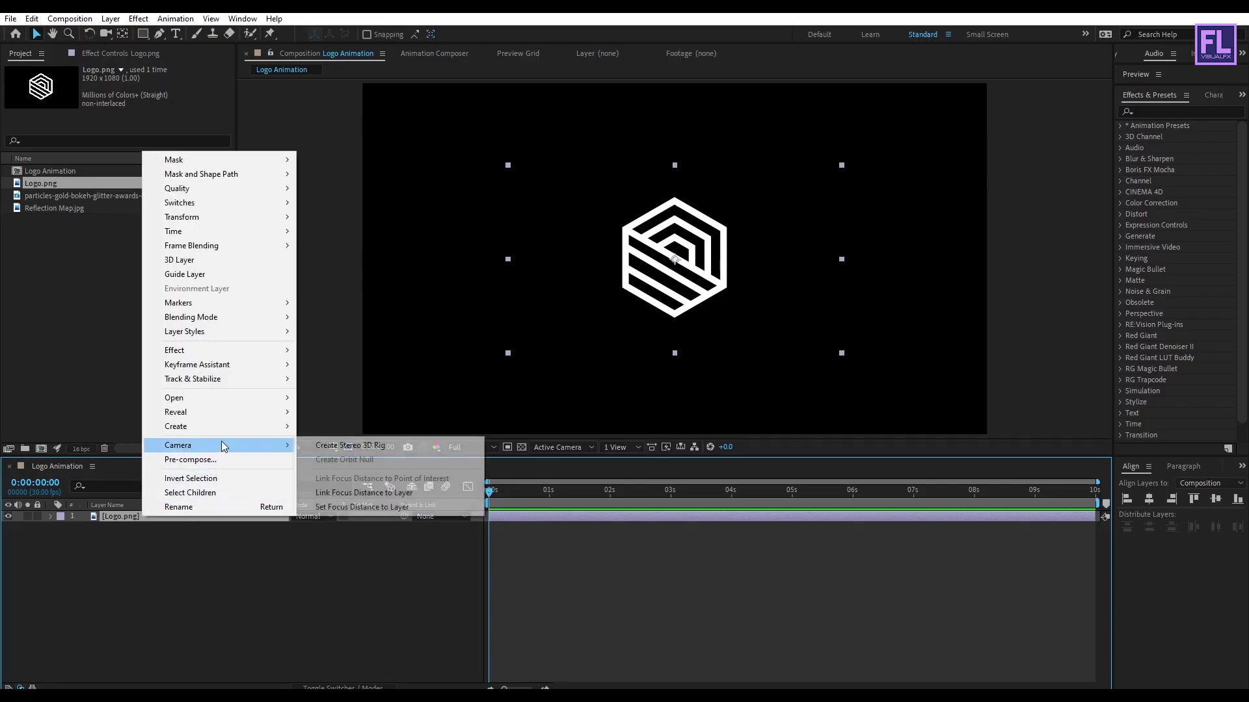
click(221, 458)
click(375, 366)
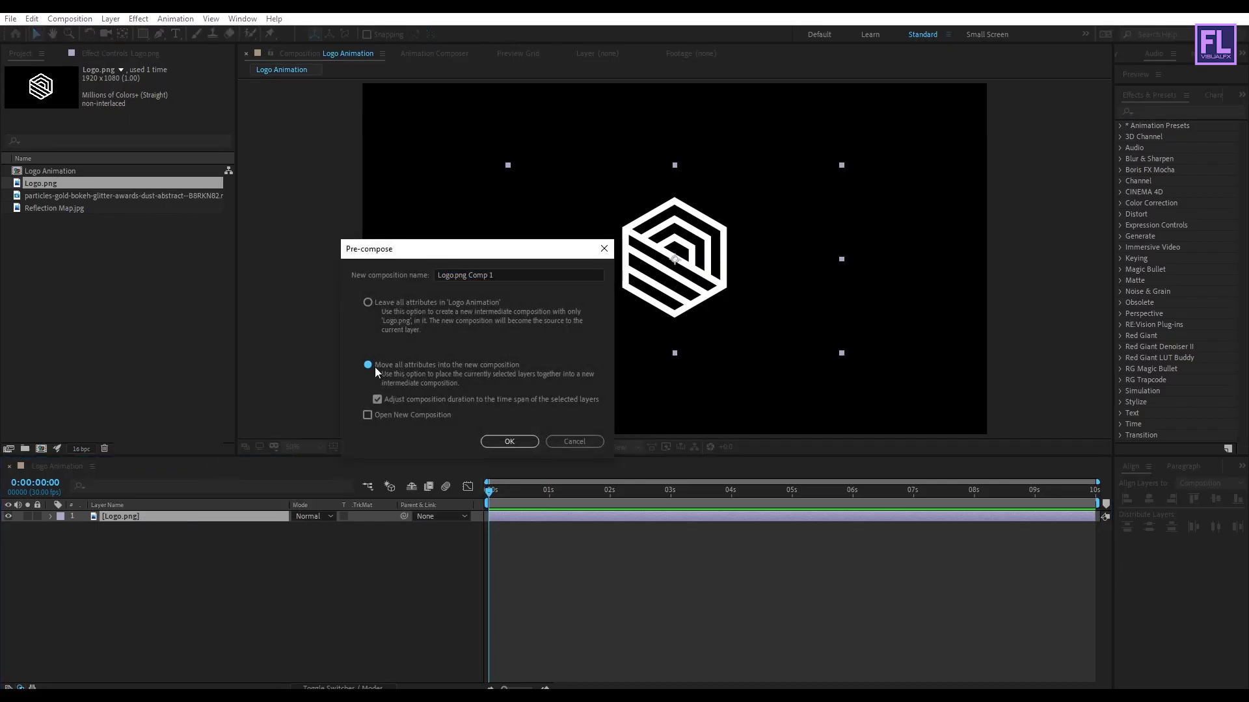
text(LOGO)
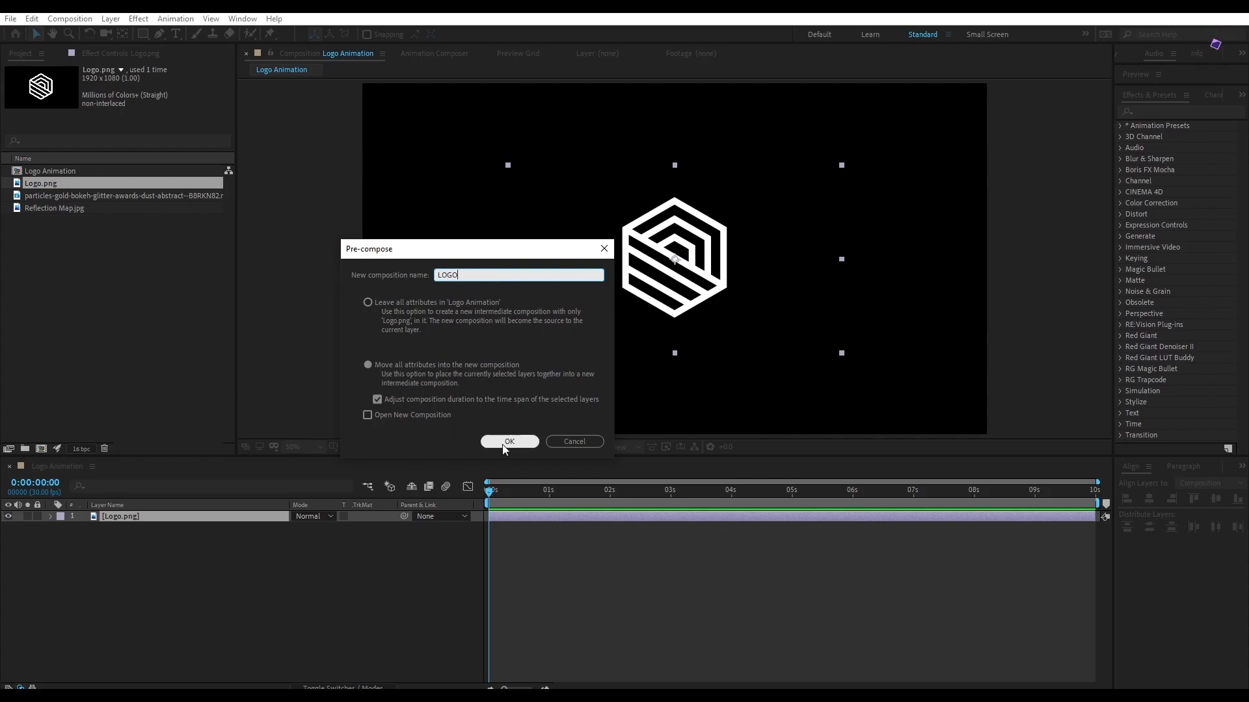
click(508, 442)
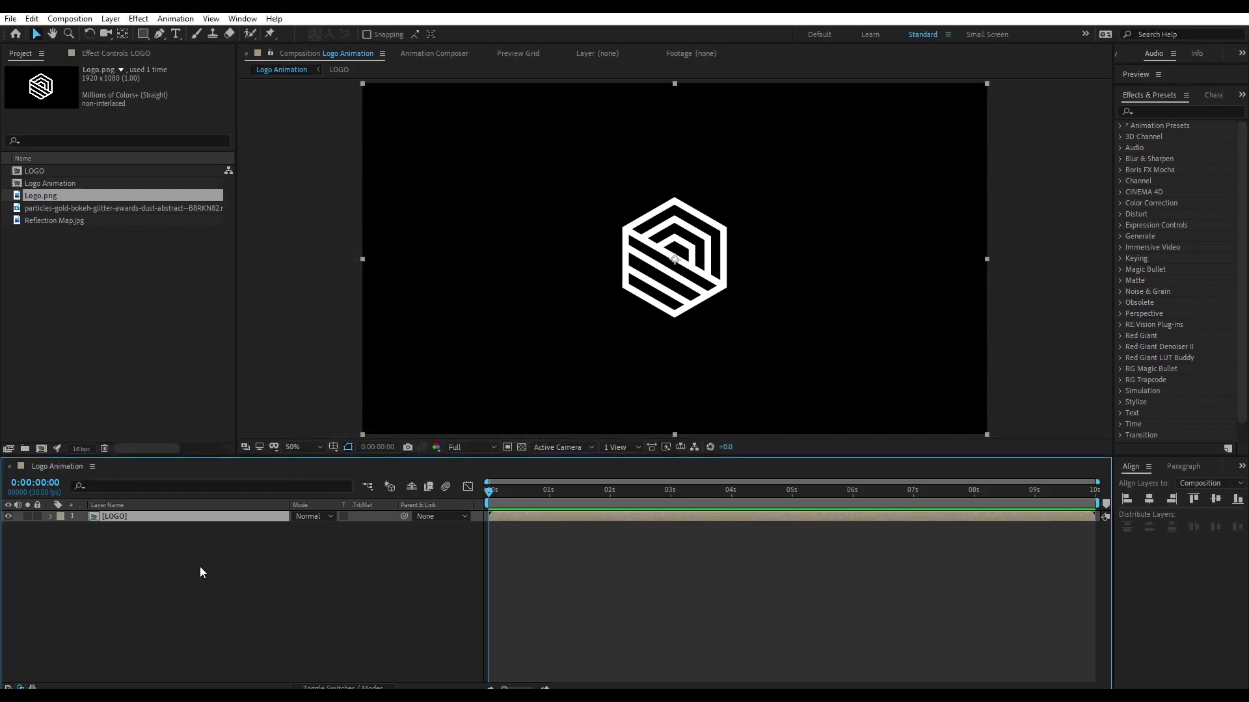
click(201, 567)
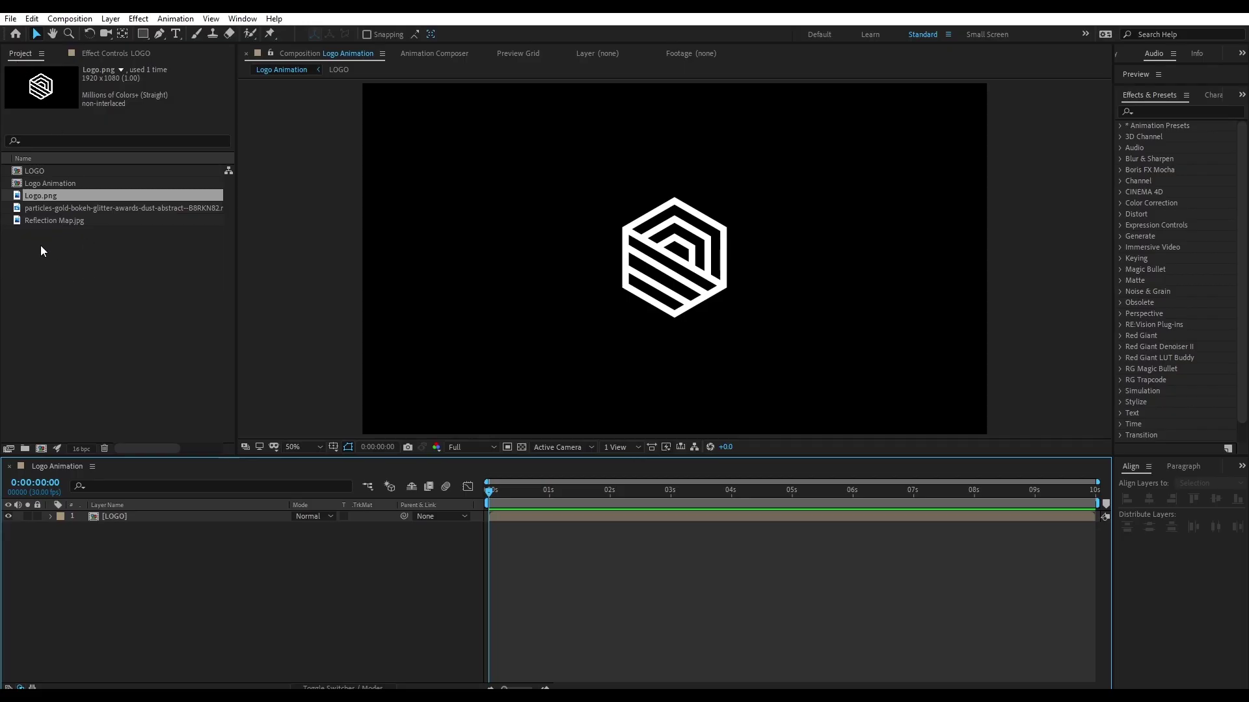
Place Reflection Map.jpg beneath the LOGO layer and scale it down until it closely frames the logo.
click(50, 221)
drag(52, 221, 127, 521)
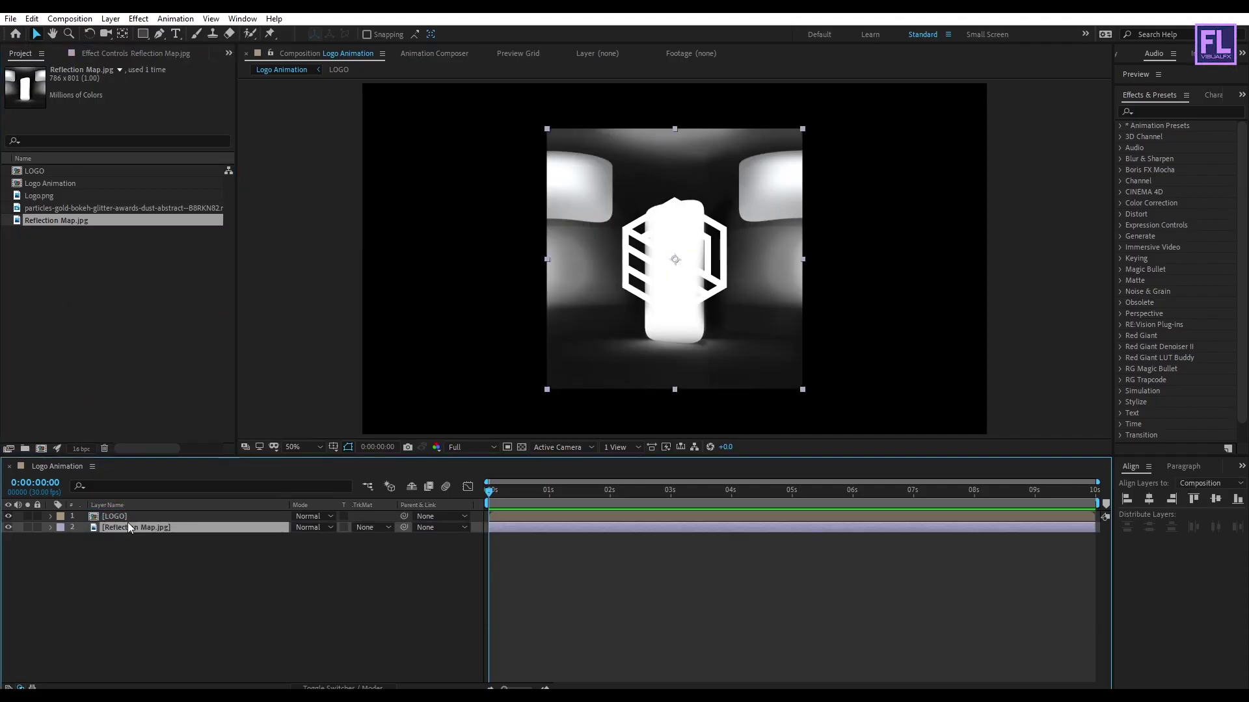
click(767, 254)
key(alt+KP_Subtract)
key(alt+KP_Subtract)
key(alt+KP_Subtract)
key(alt+KP_Subtract)
key(alt+KP_Subtract)
key(alt+KP_Subtract)
key(alt+KP_Subtract)
key(alt+KP_Subtract)
key(alt+KP_Subtract)
key(alt+KP_Subtract)
drag(735, 264, 754, 263)
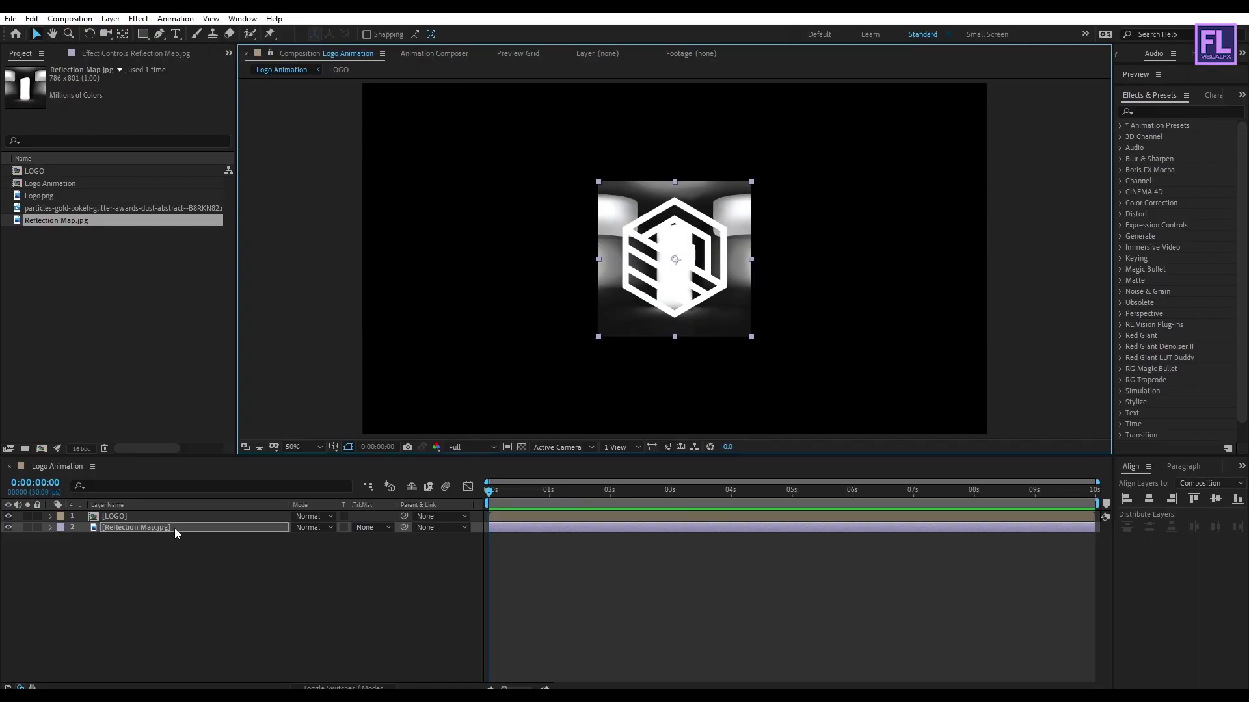
Apply Motion Tile to the Reflection Map layer with Output Width 440, Output Height 240 and Mirror Edges enabled.
click(143, 529)
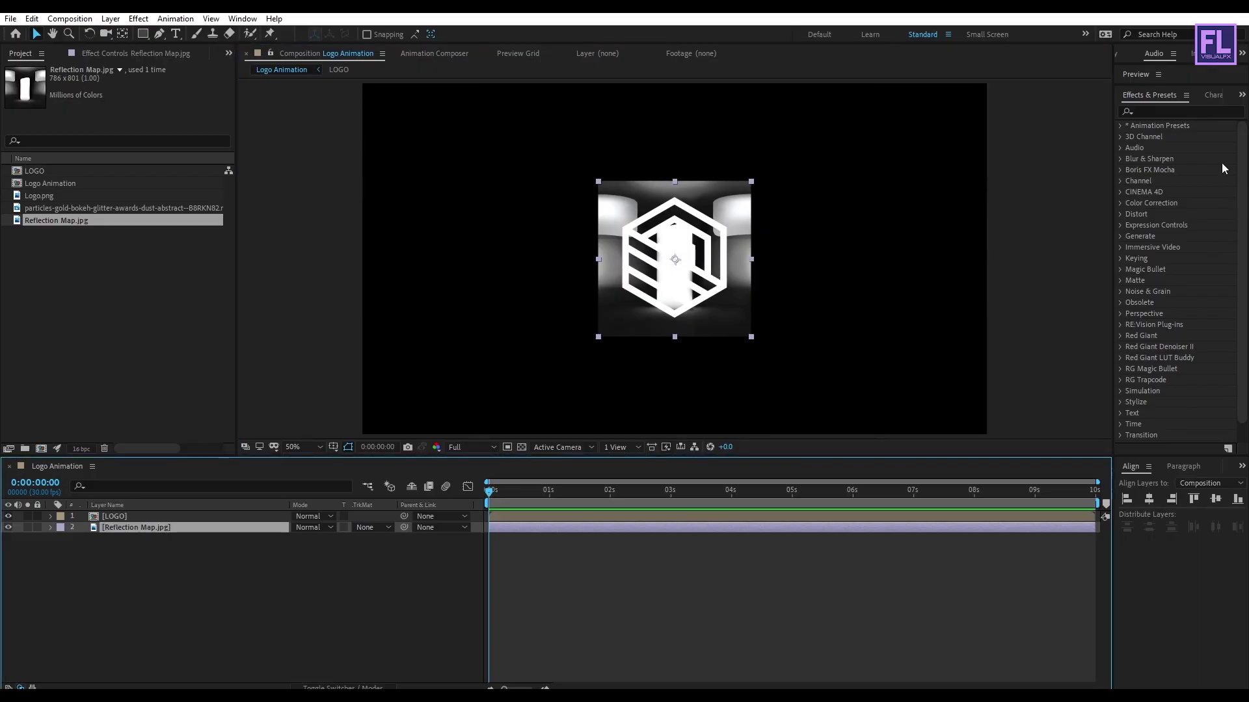
click(1160, 112)
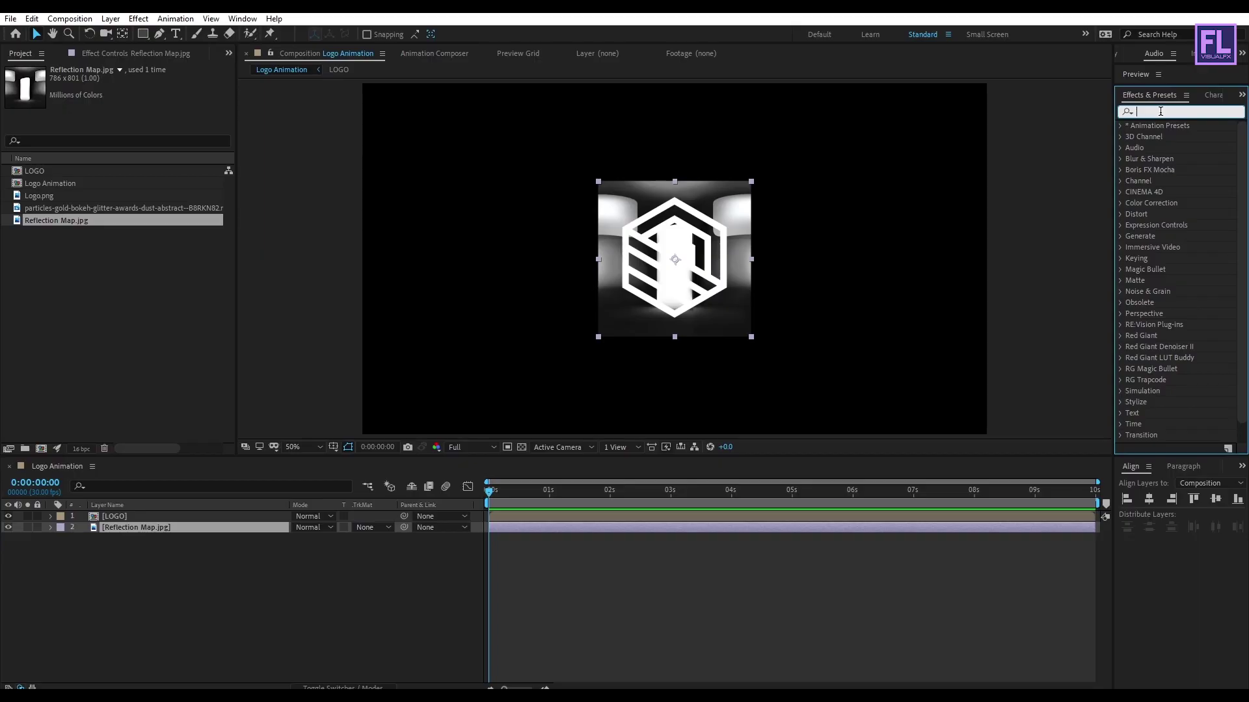
drag(1153, 85, 1170, 149)
click(1177, 176)
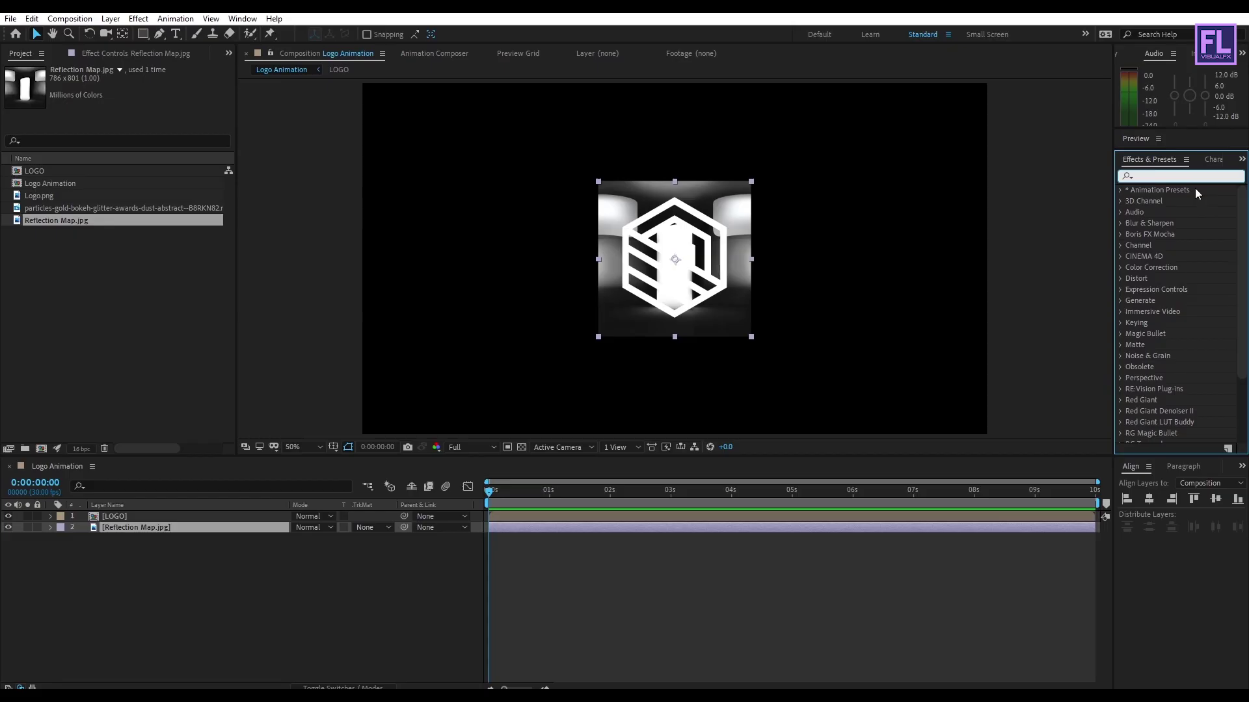
text(motion)
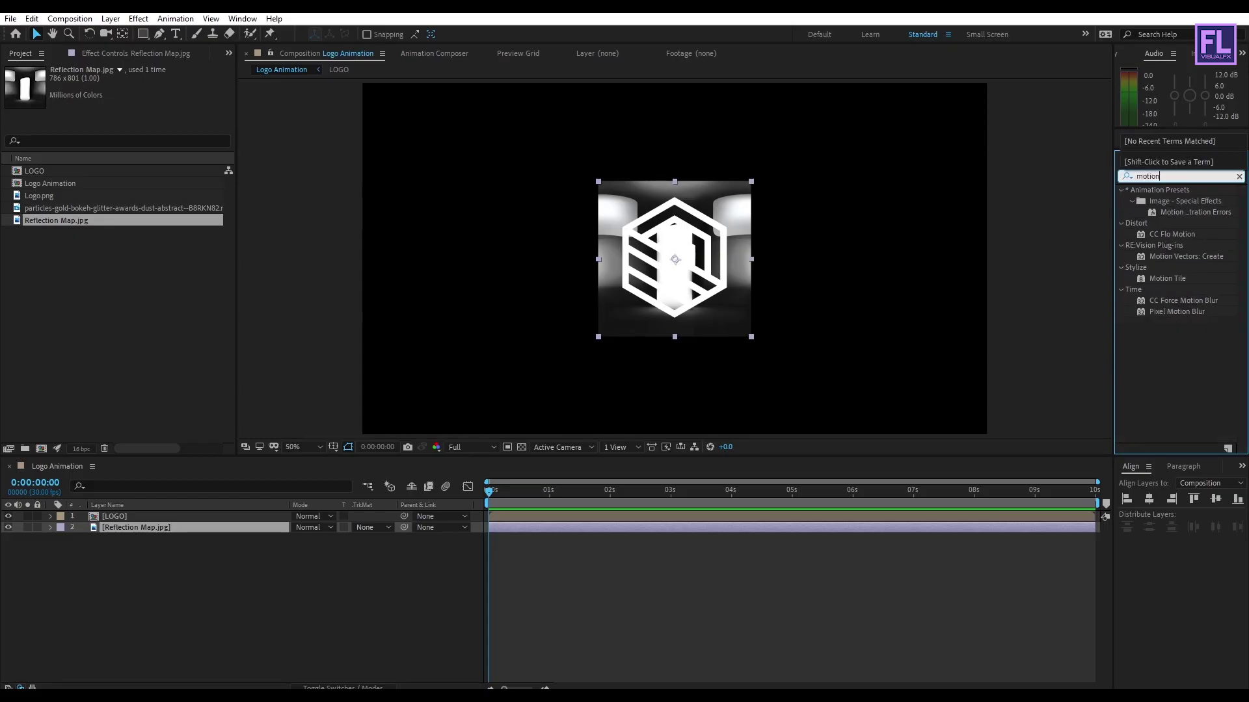
click(1164, 278)
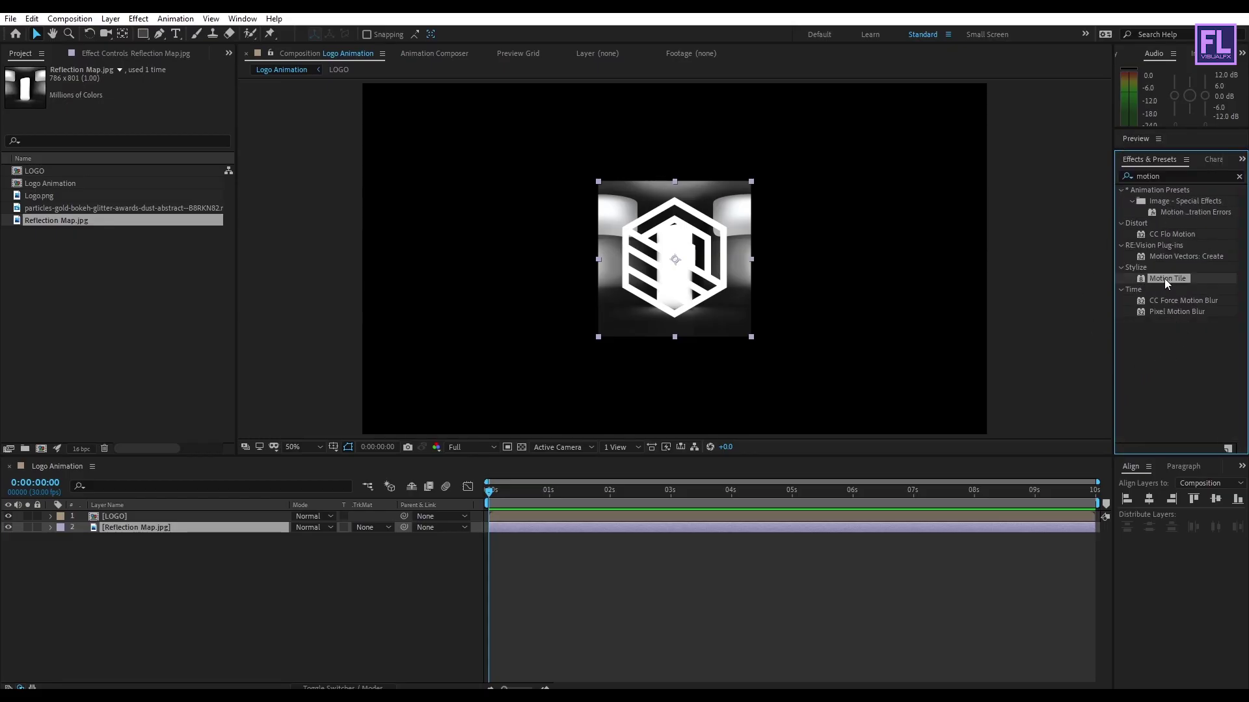
drag(1167, 278, 148, 529)
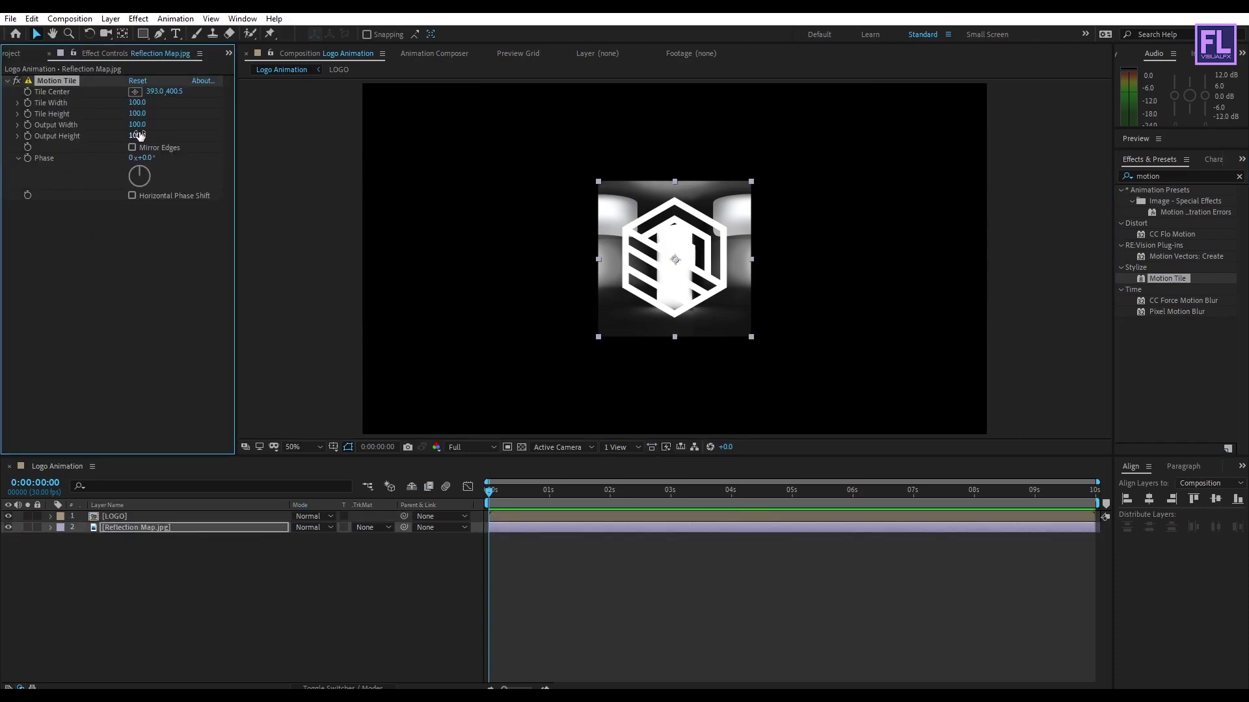
mouse_move(138, 124)
mouse_down()
mouse_move(156, 125)
mouse_move(142, 135)
mouse_up()
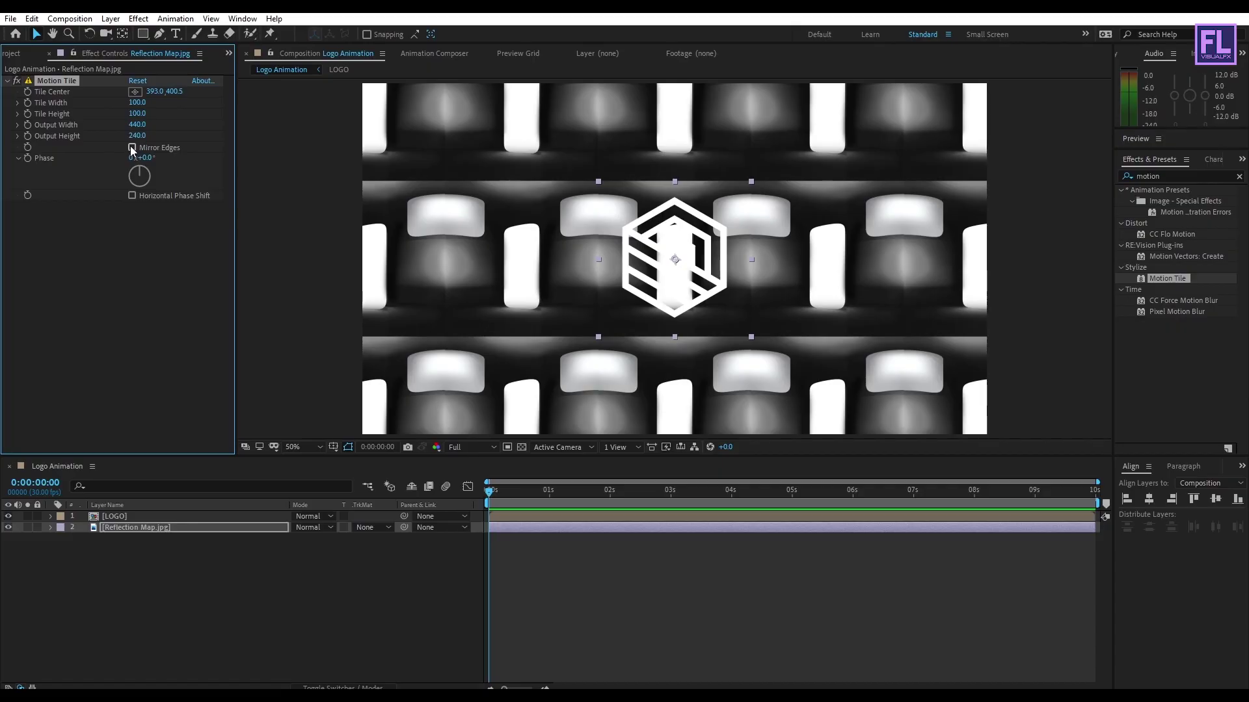
click(132, 147)
Animate Motion Tile's Tile Center from a keyframe at the start of the composition to 1980.0, 400.5 at 0:00:09:29.
click(503, 503)
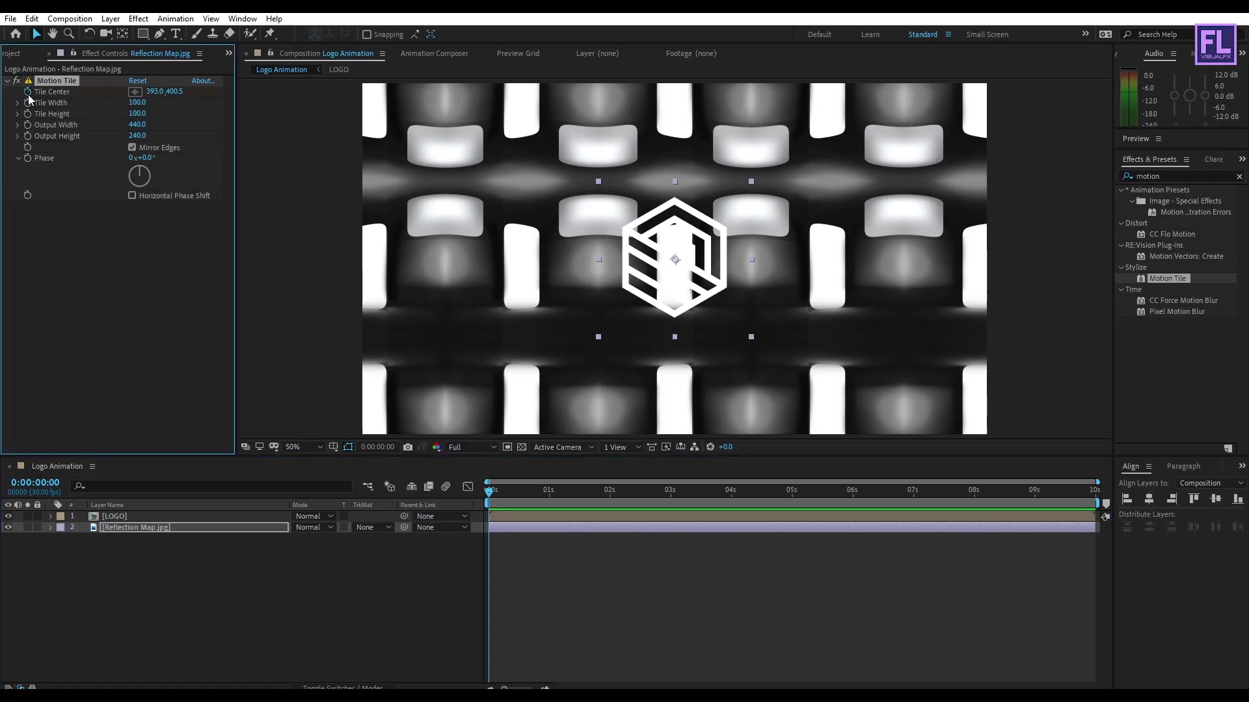
click(733, 504)
key(space)
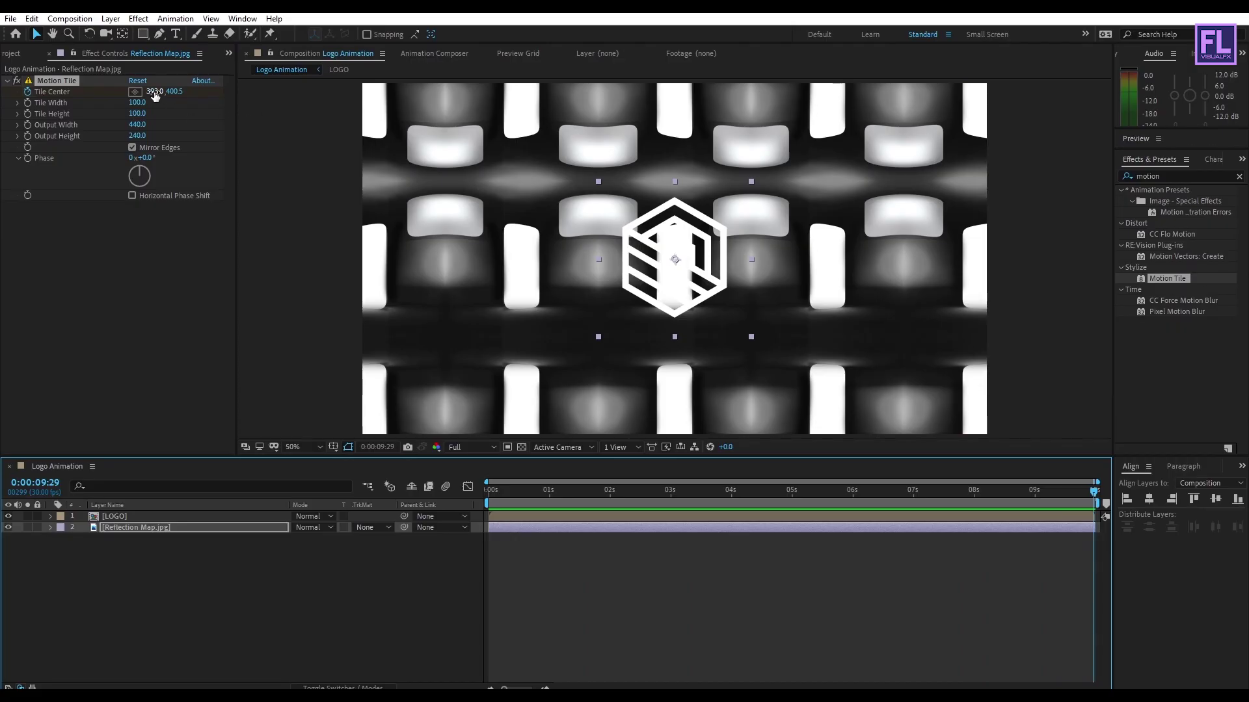
drag(152, 94, 1242, 167)
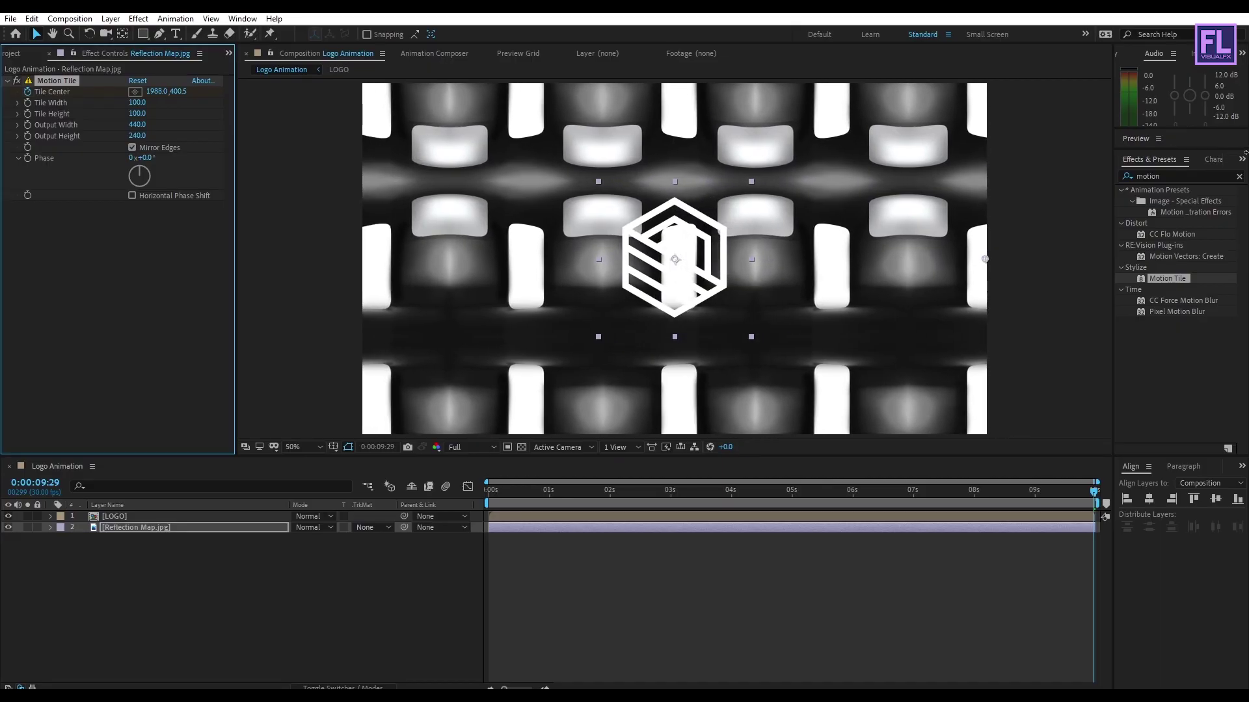
click(138, 563)
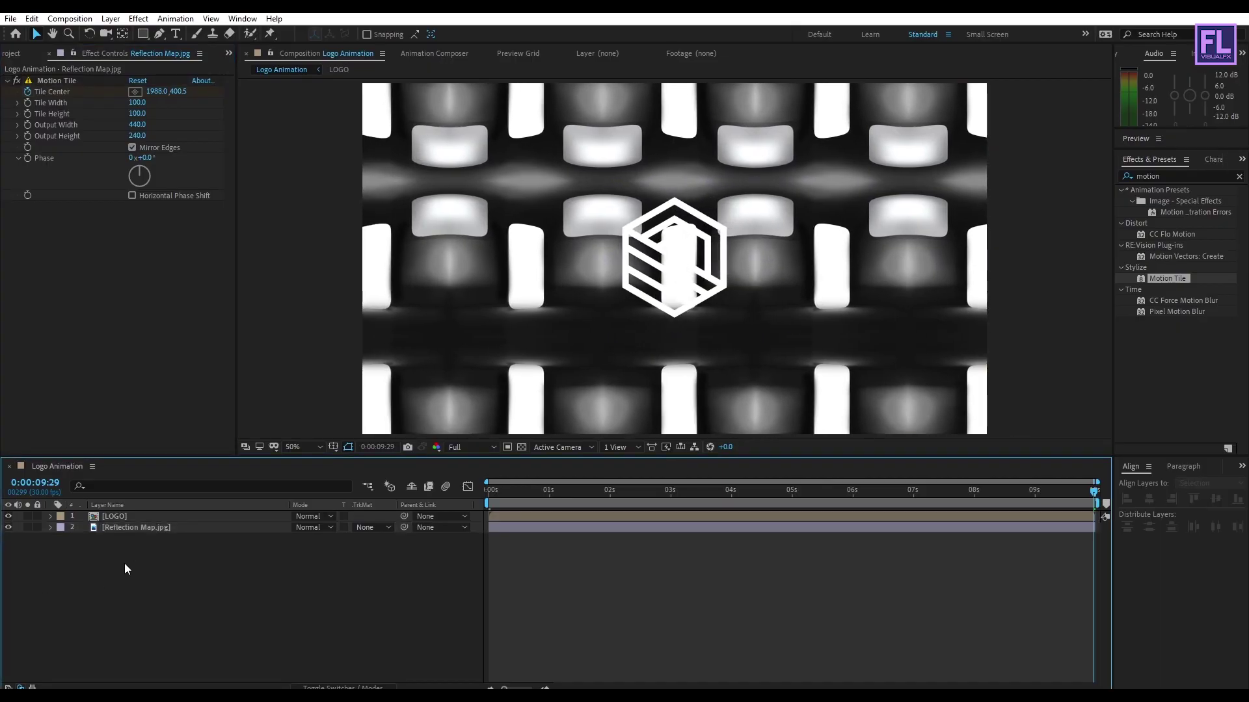
Pre-compose the Reflection Map.jpg layer as "Reflection Map", moving all attributes into the new composition.
click(140, 528)
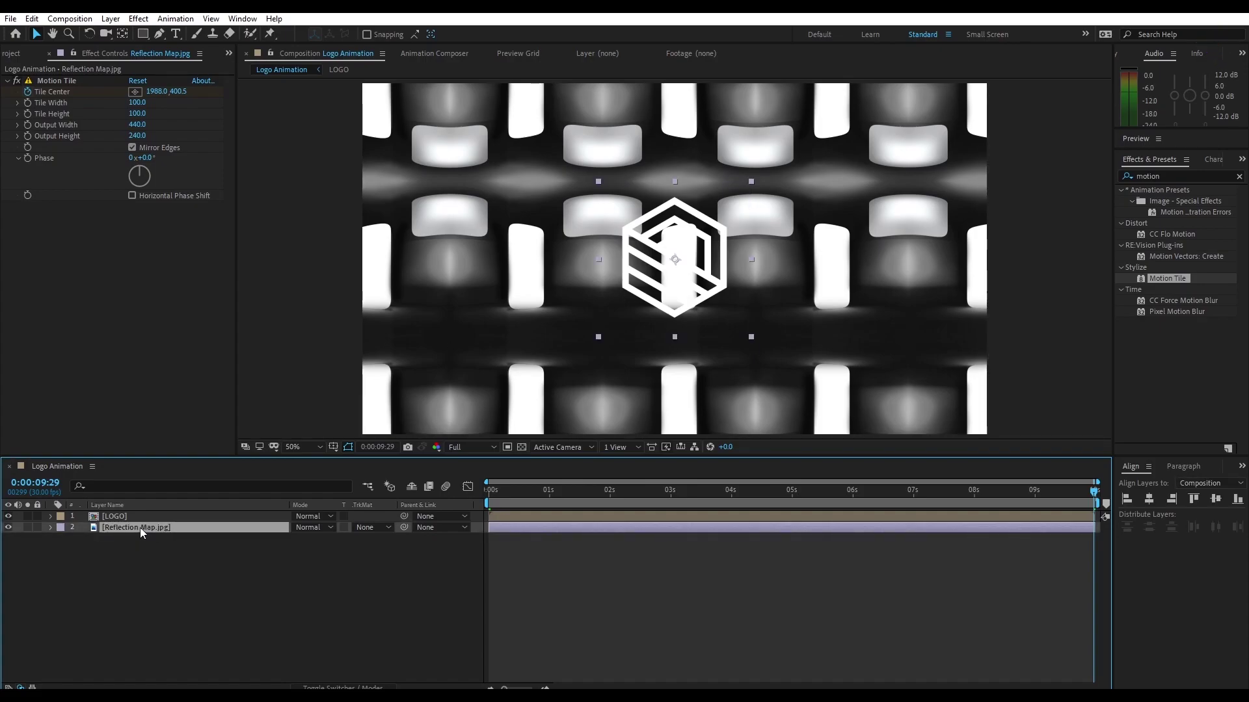
right_click(139, 528)
click(228, 470)
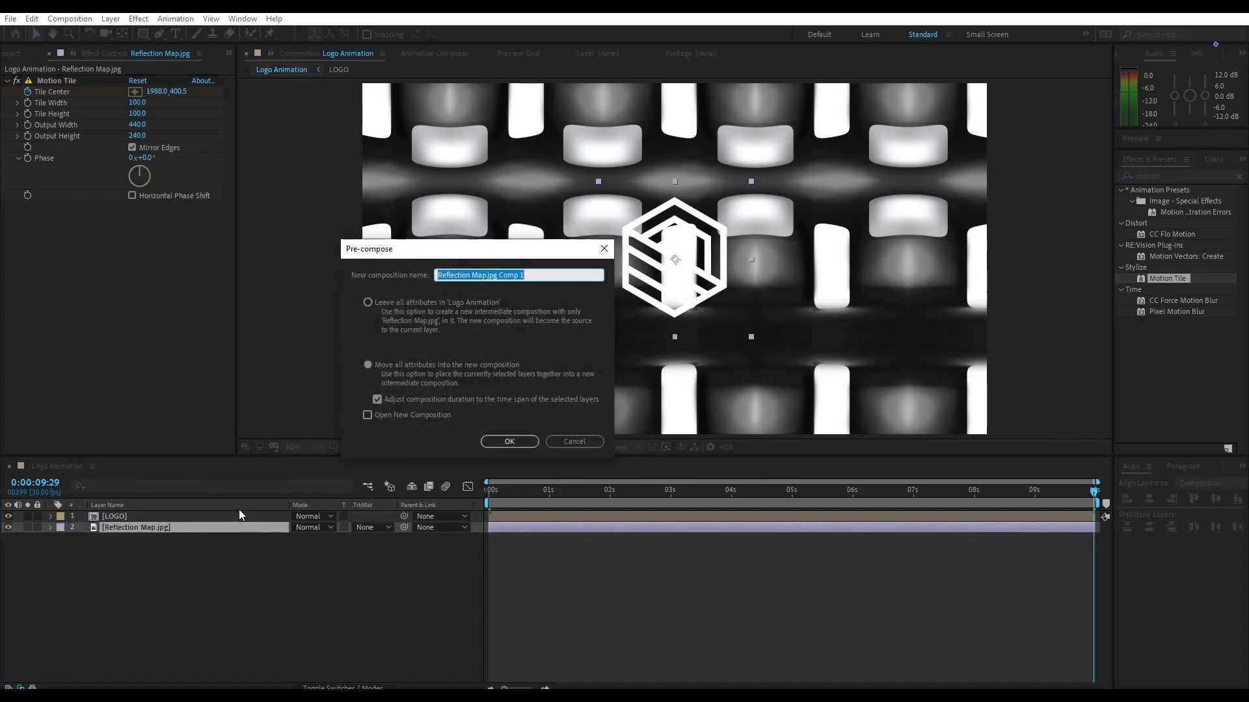
click(416, 365)
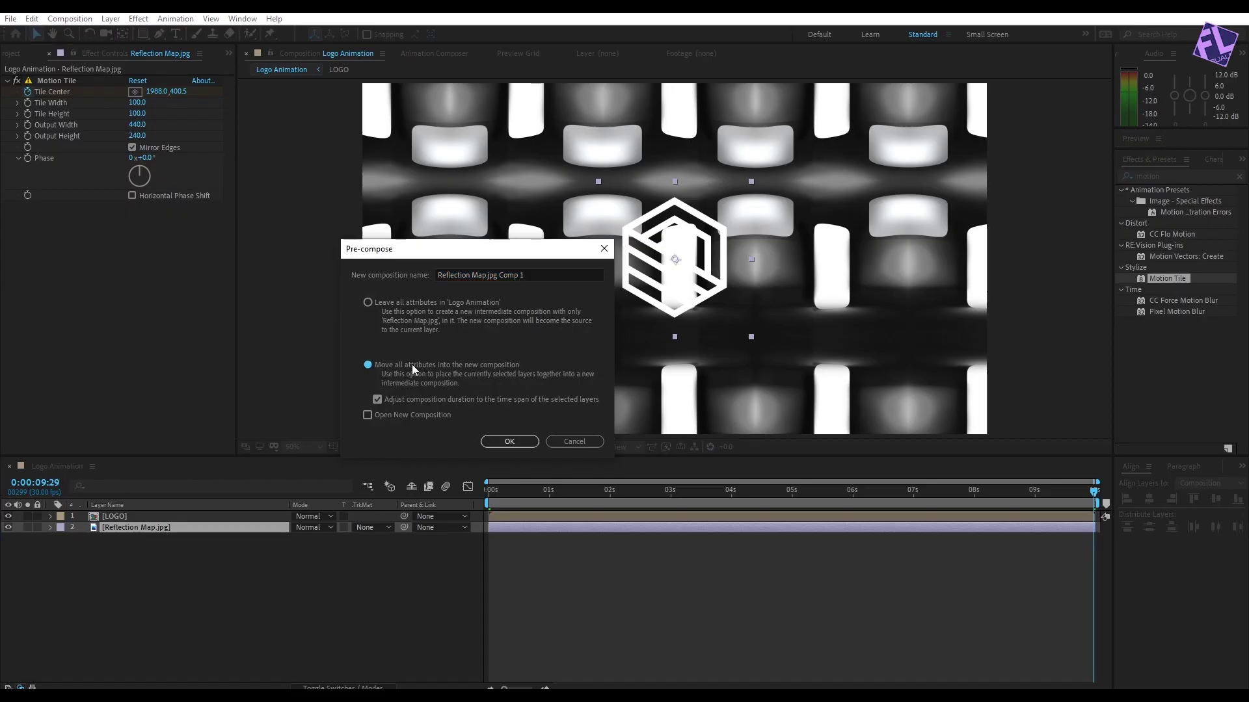
click(545, 271)
drag(546, 271, 487, 280)
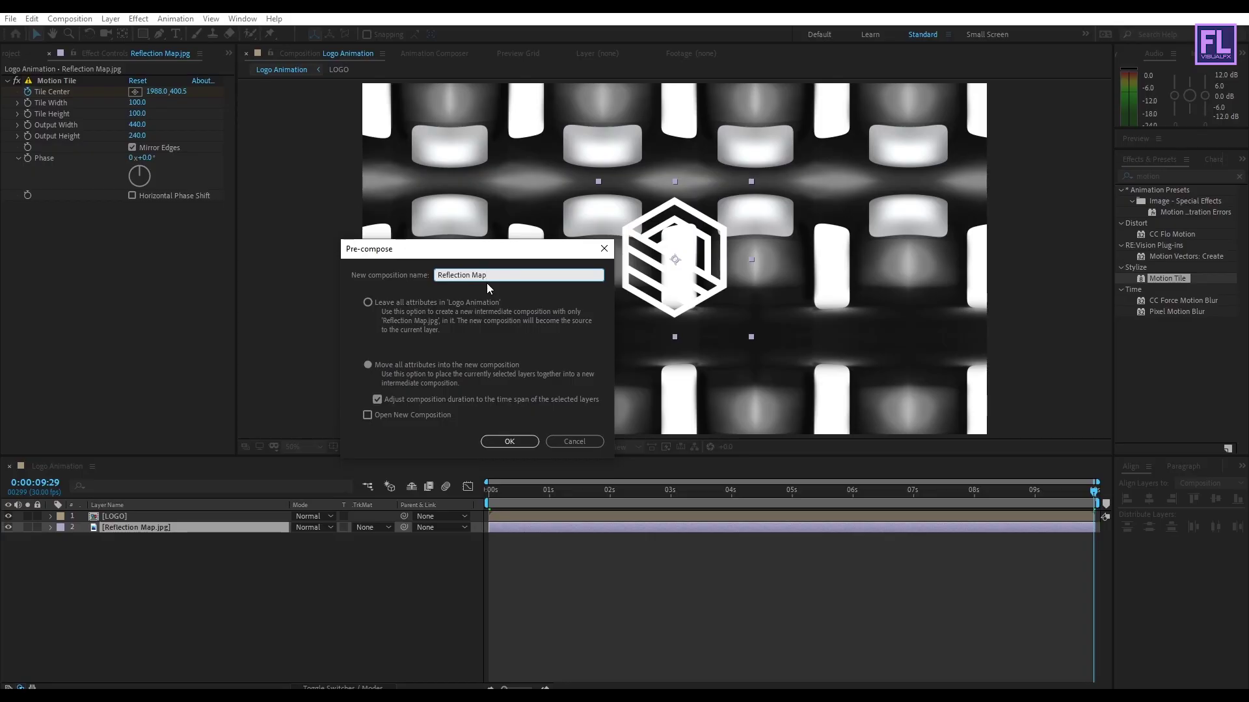
click(509, 442)
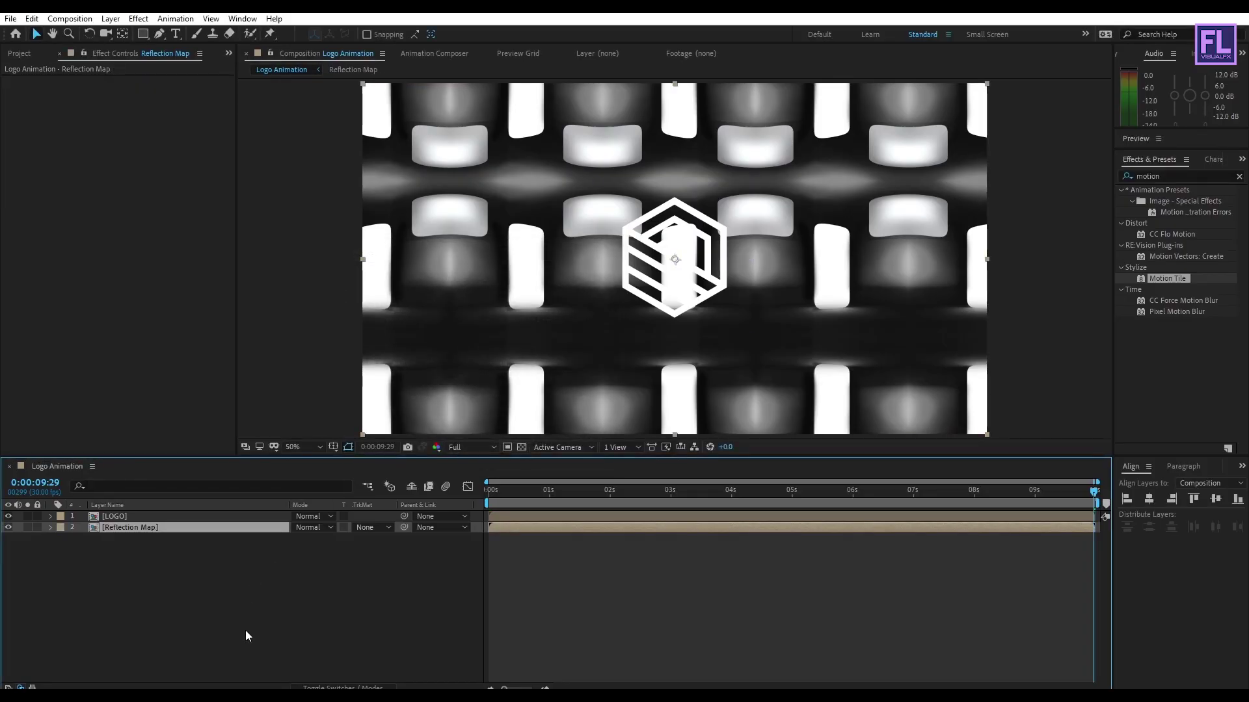
Set the Reflection Map layer's track matte to Alpha Matte using the LOGO layer.
click(373, 529)
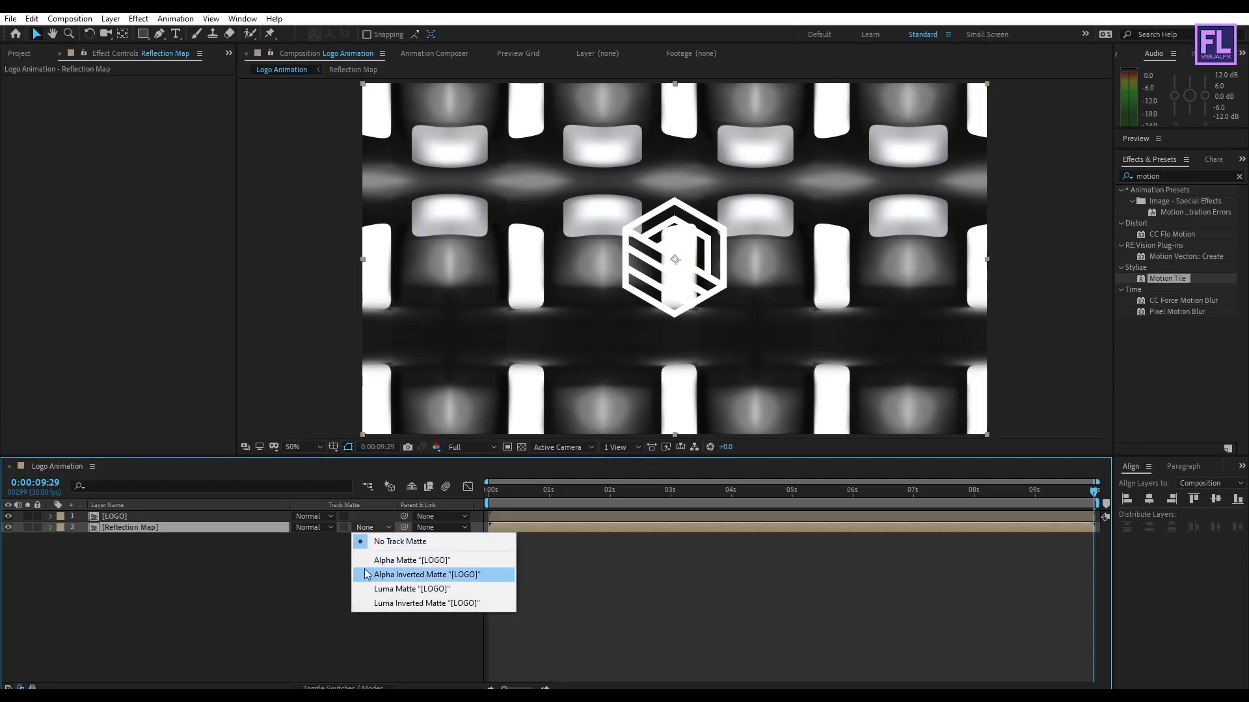
click(325, 565)
click(368, 529)
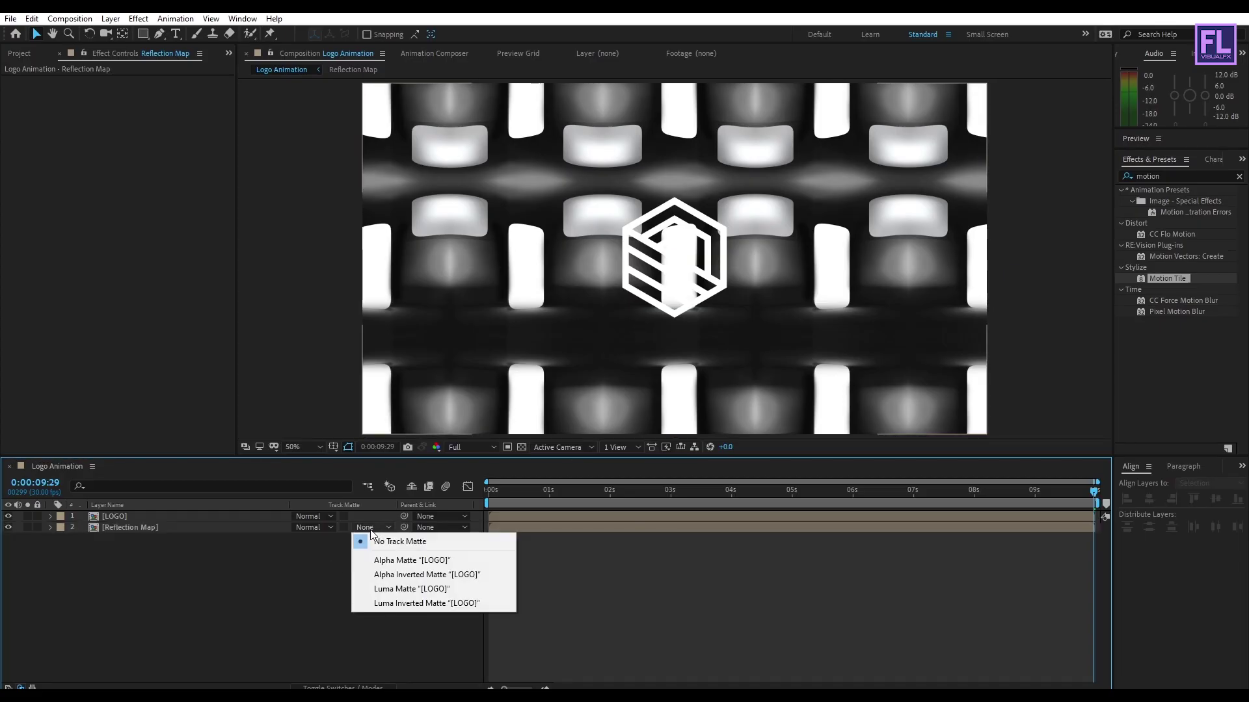
click(389, 560)
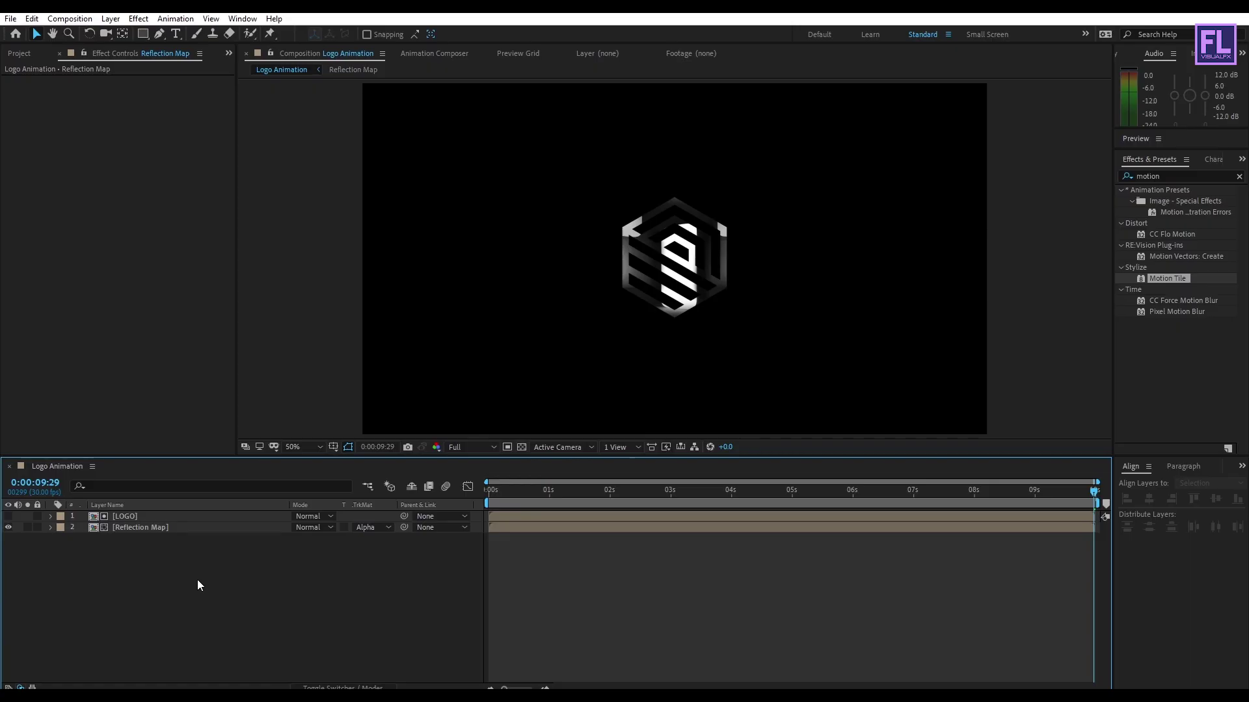
Find the CC Blobbylize effect and apply it to the Reflection Map layer.
click(147, 527)
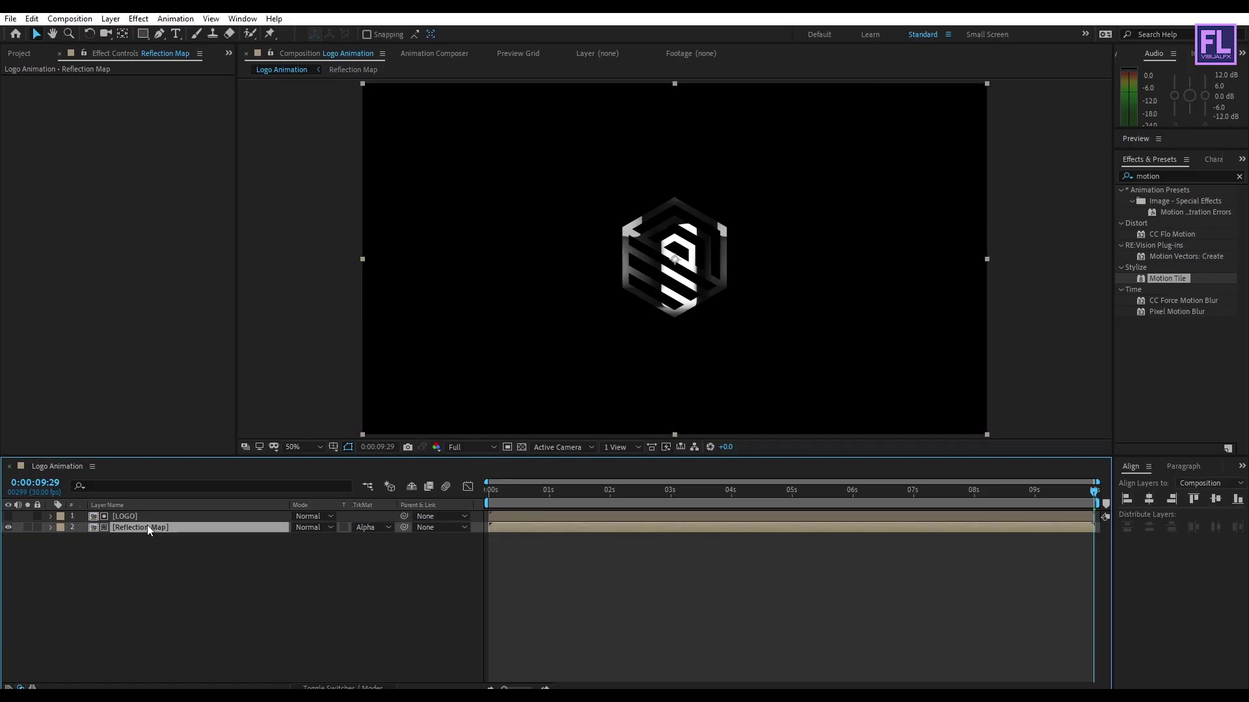
click(1175, 177)
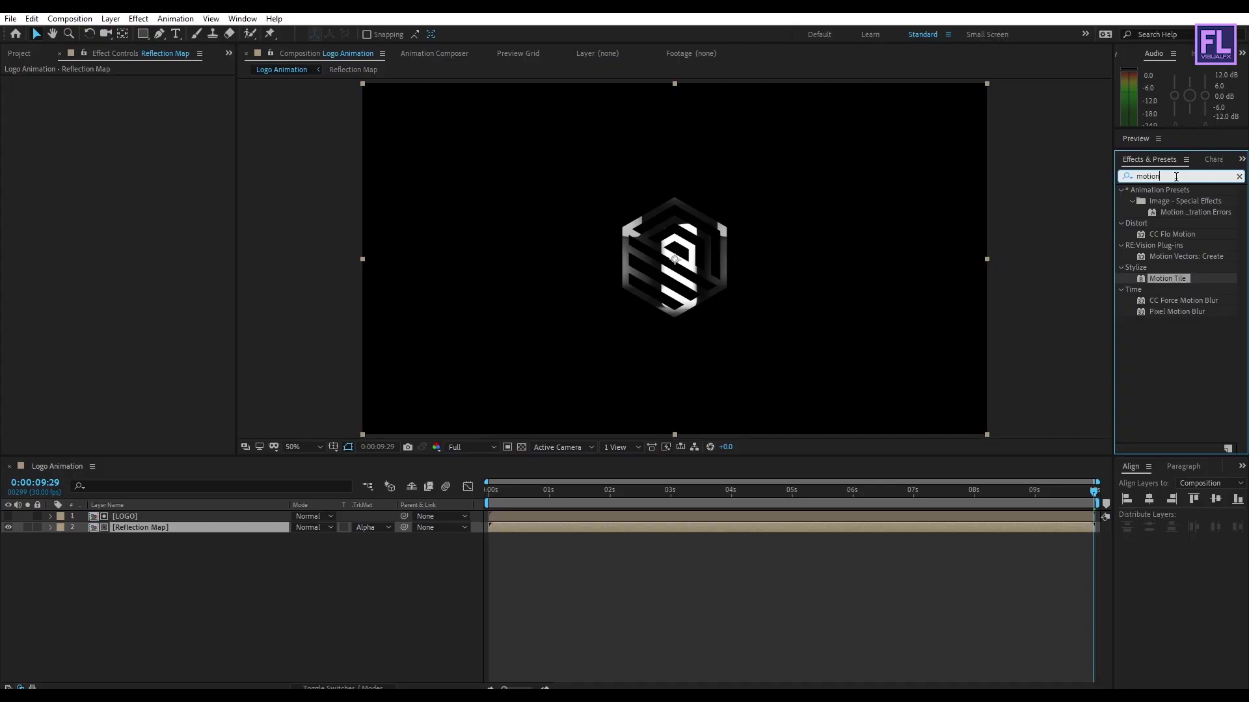
click(1238, 177)
text(cc)
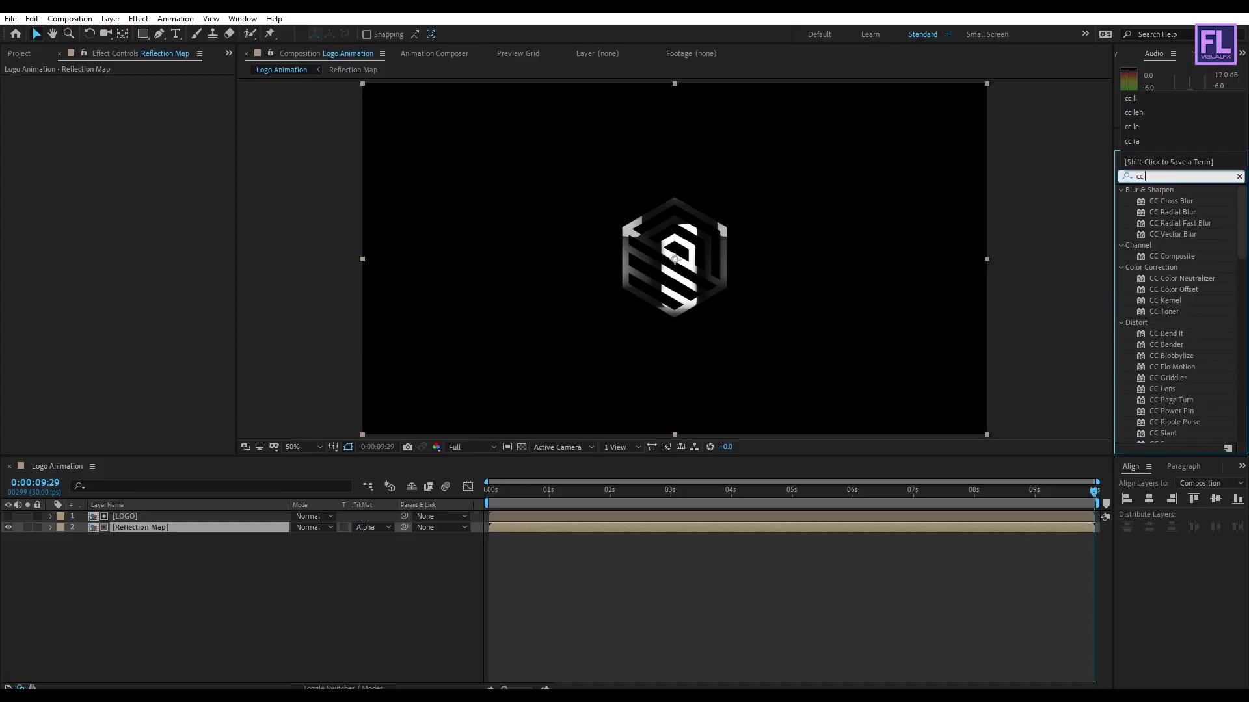
text( blo)
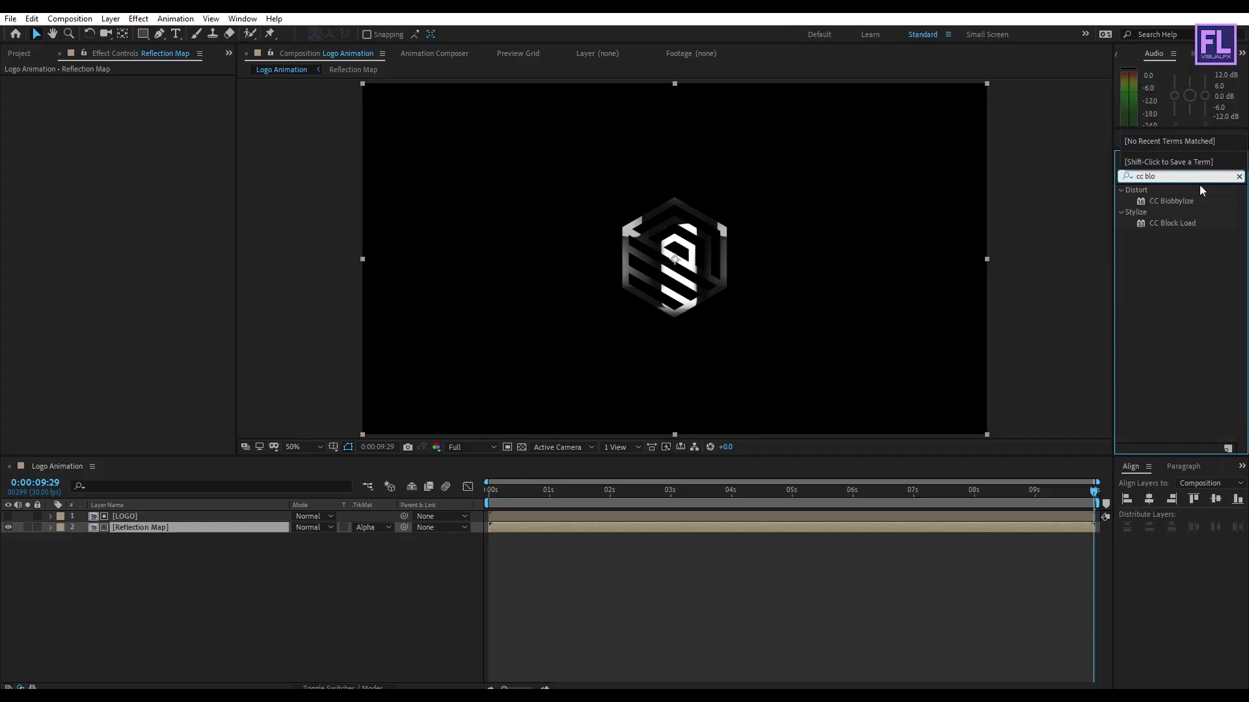
click(1157, 203)
drag(1174, 204, 185, 529)
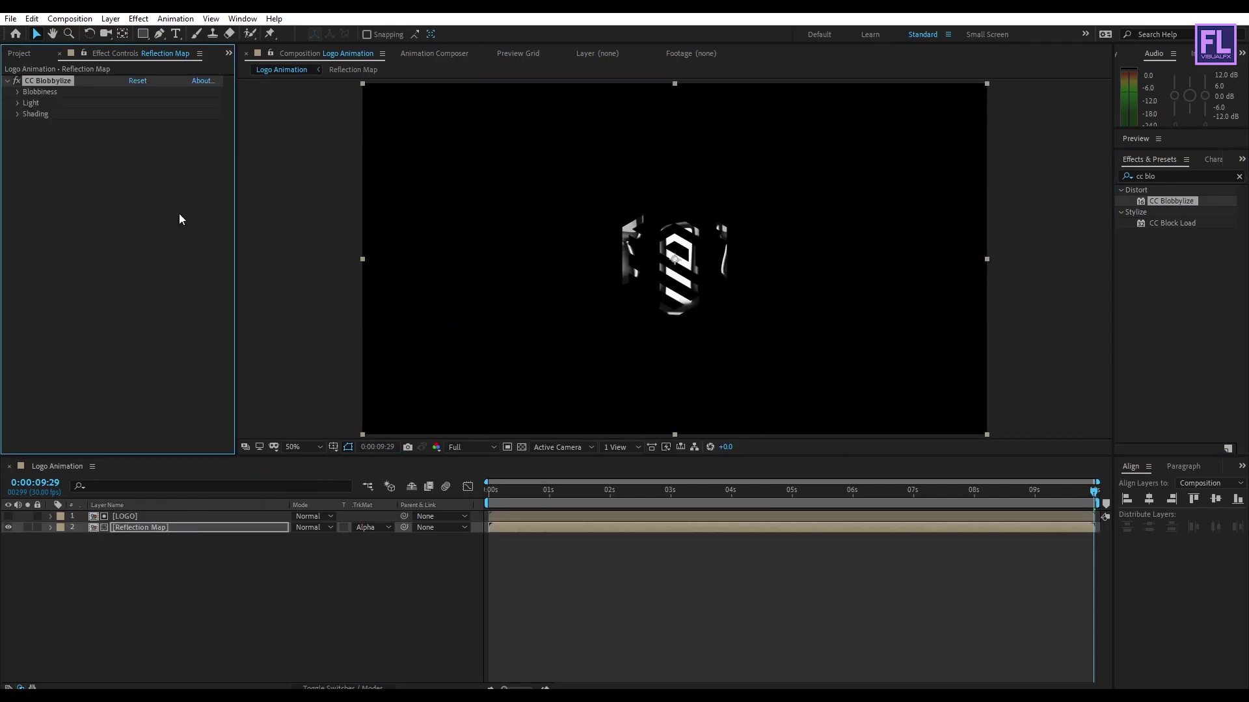
Configure CC Blobbylize's Blobbiness with LOGO as Blob Layer, Property Alpha, Softness 6 and Cut Away 3.
click(17, 93)
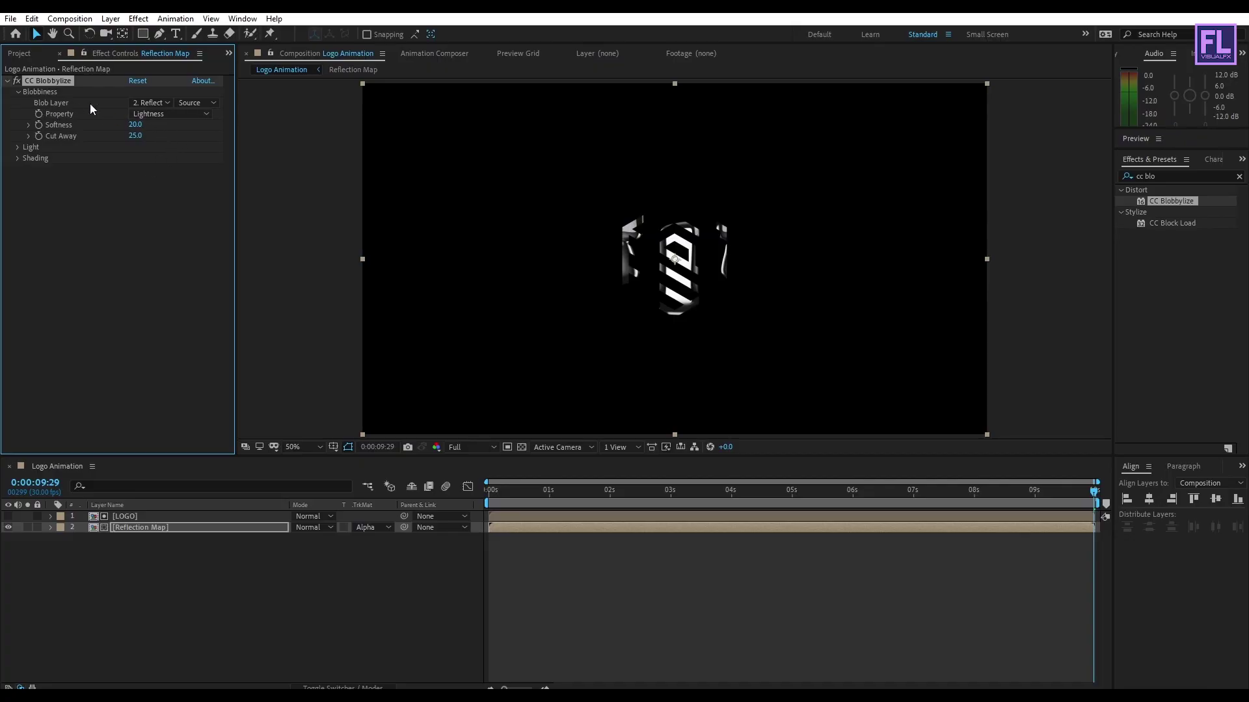
click(149, 102)
click(166, 132)
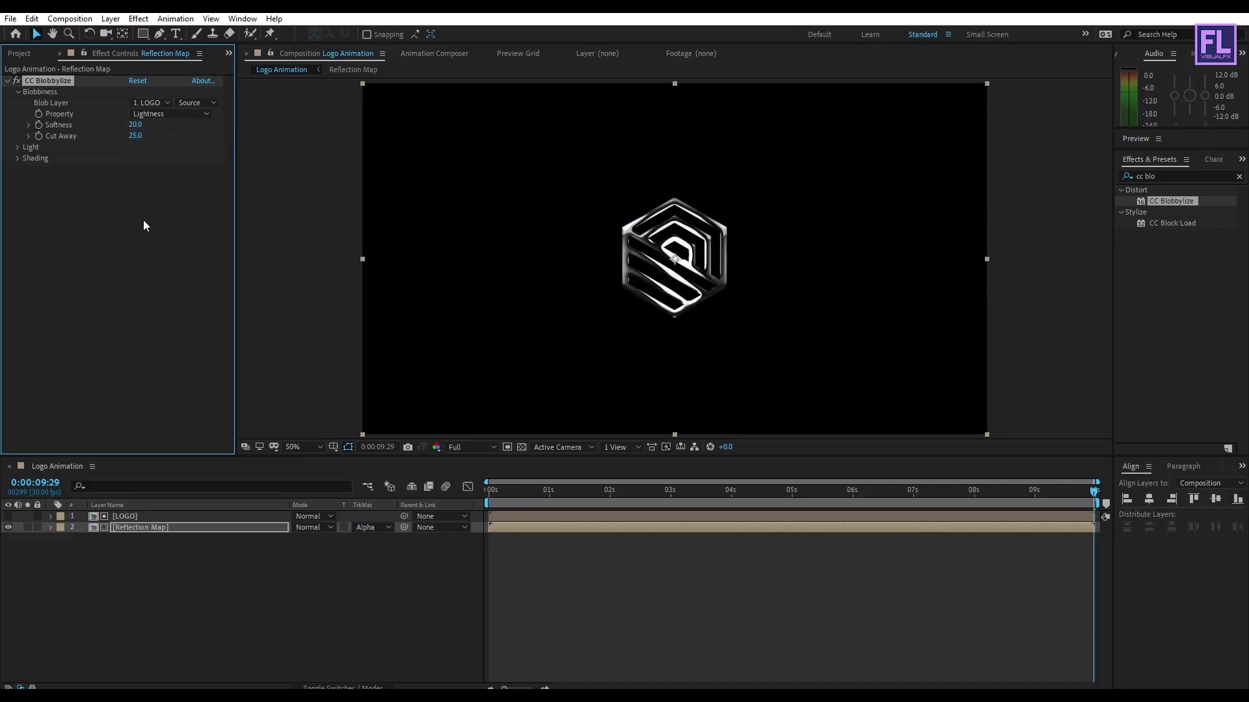
click(166, 113)
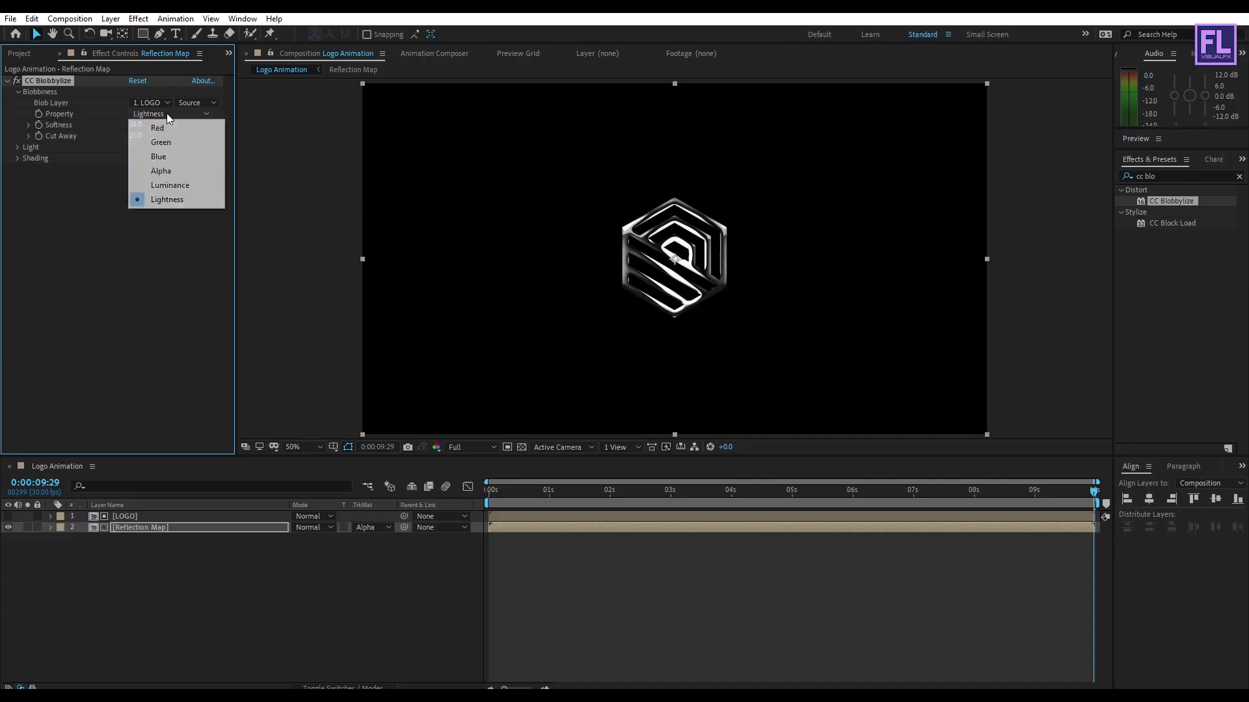
click(196, 170)
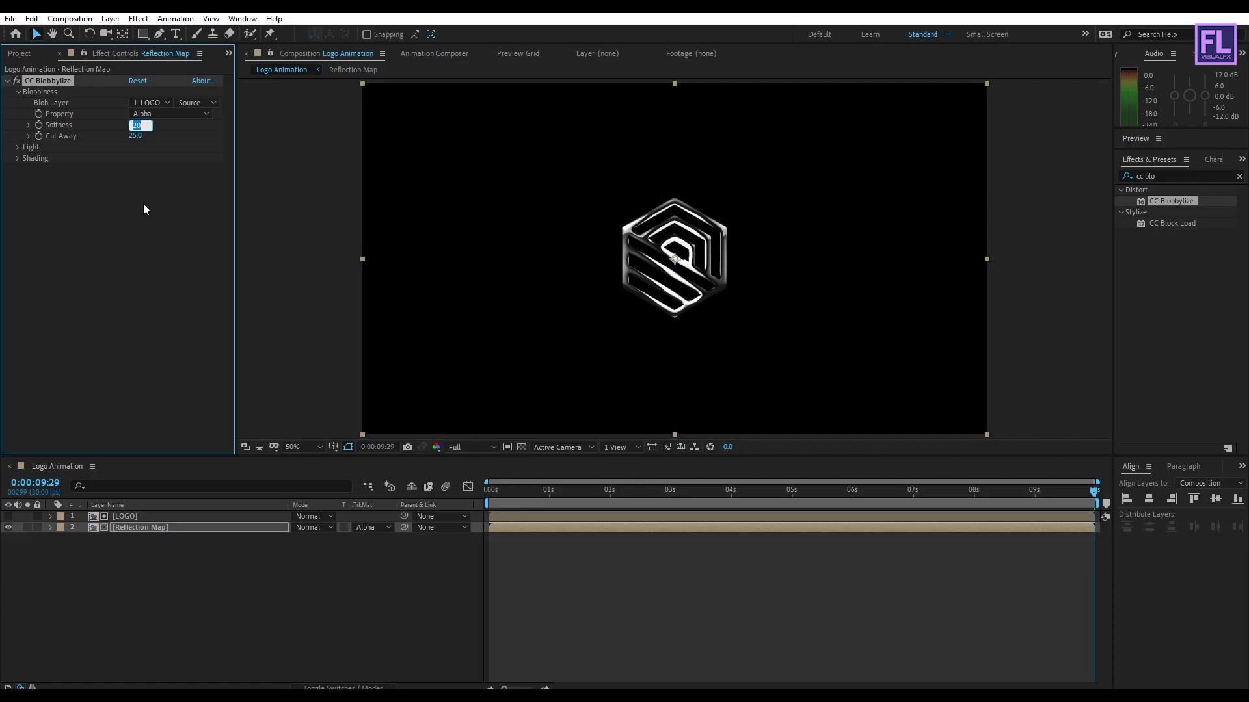
text(6)
click(142, 243)
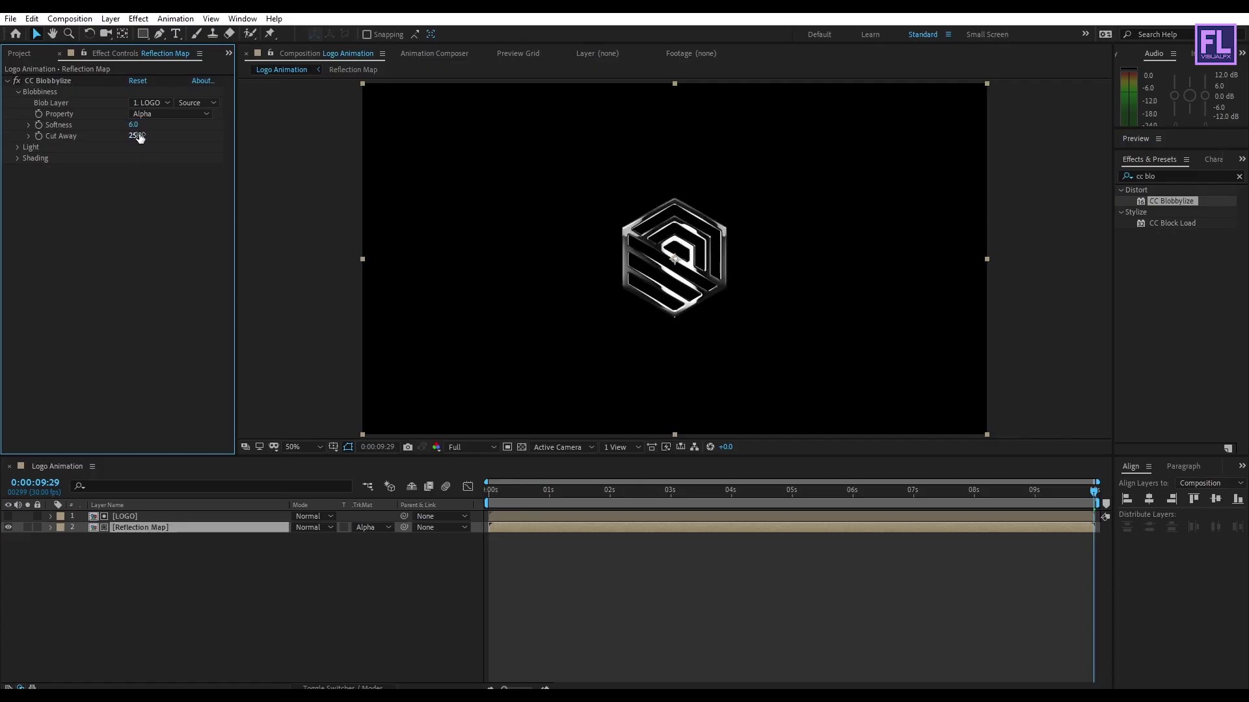
click(135, 136)
text(3)
click(135, 220)
Change the Light Type of CC Blobbylize to Point Light.
click(17, 147)
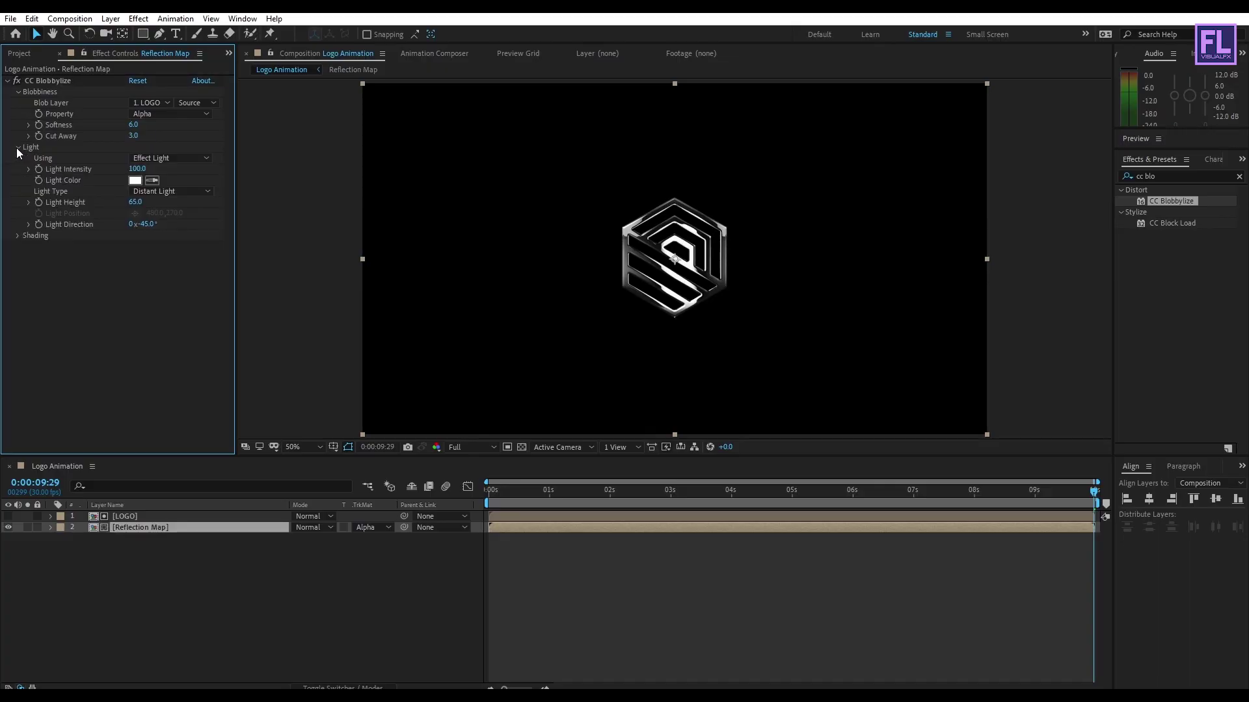
click(162, 190)
click(170, 221)
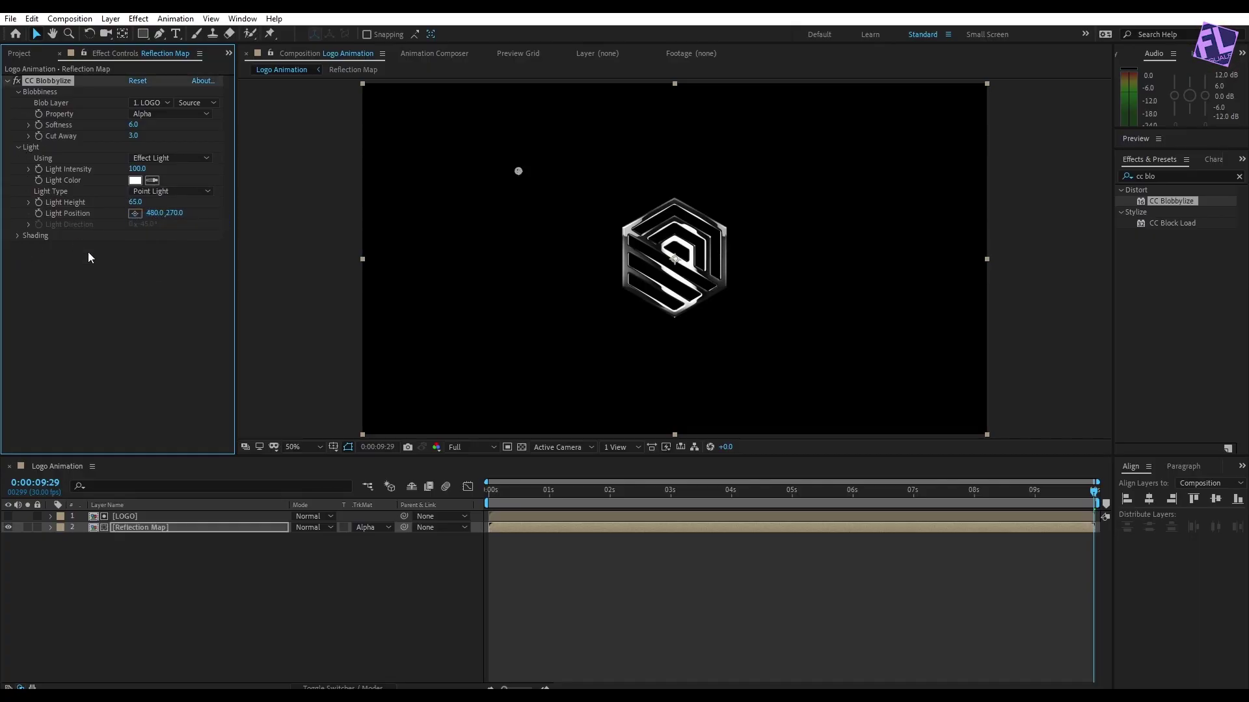
Apply CC Glass to the Reflection Map layer and use the LOGO layer as its Bump Map.
click(1172, 177)
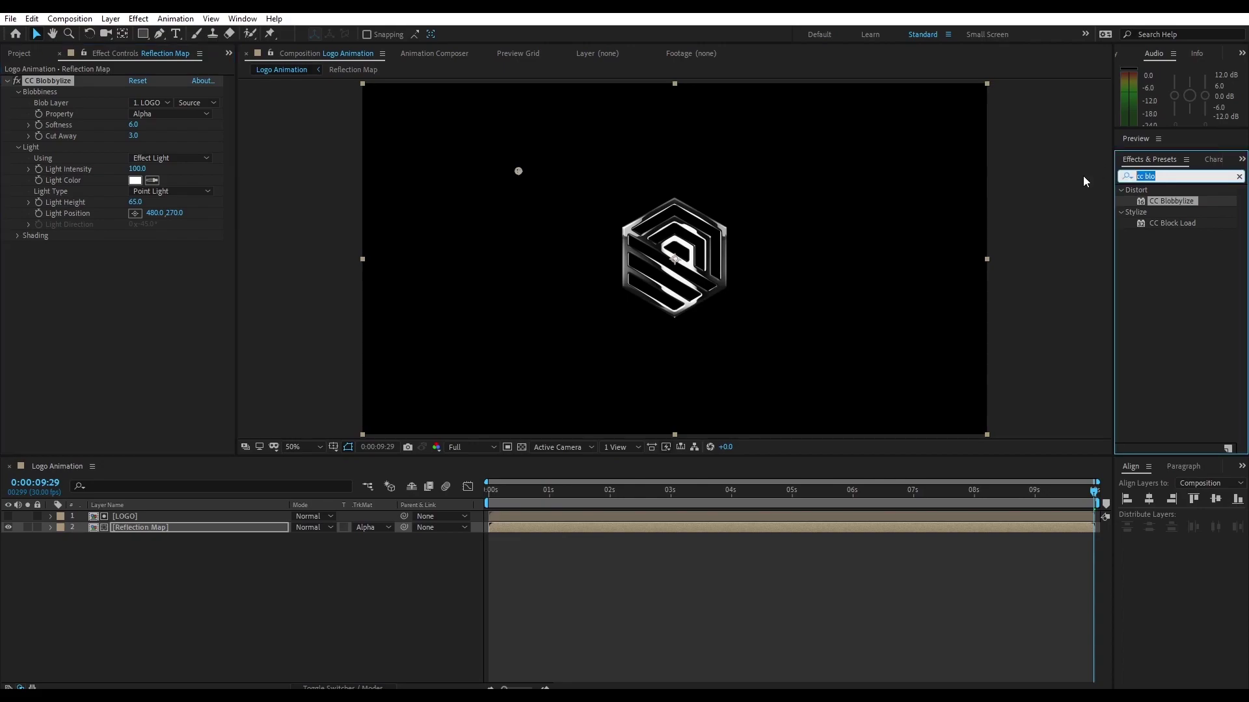
text(cc gl)
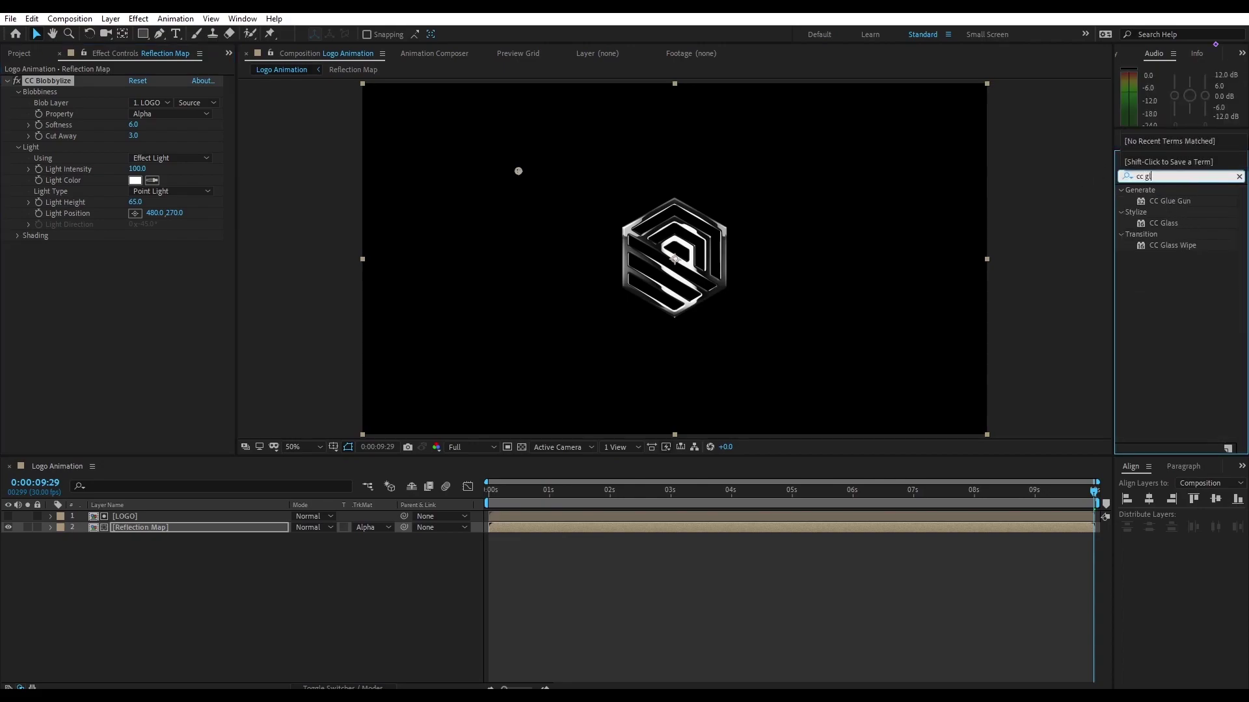
click(1171, 223)
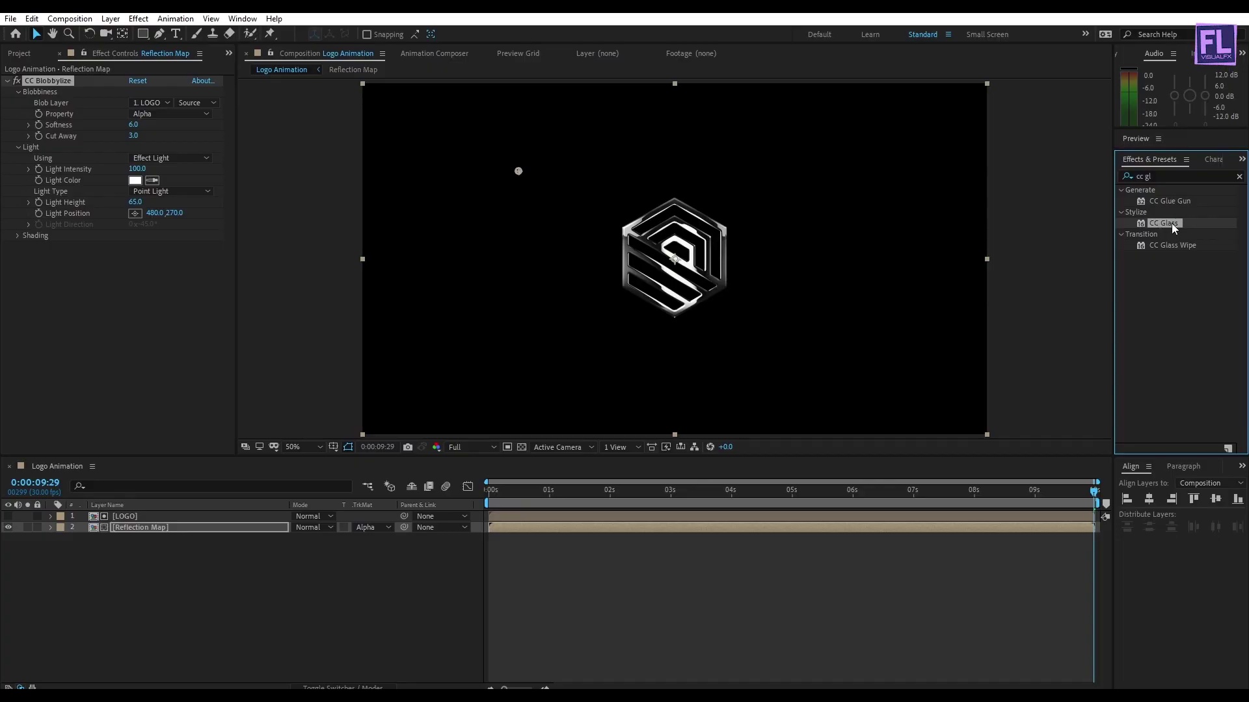
drag(1173, 224, 142, 334)
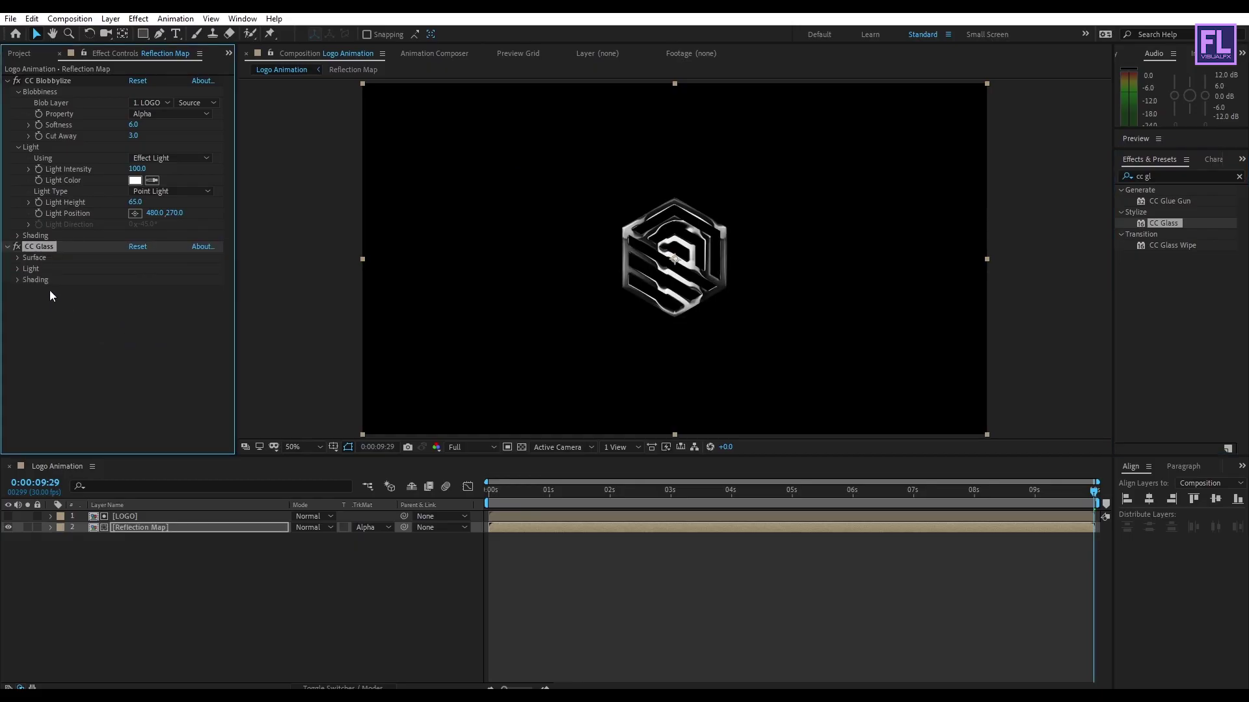
click(17, 258)
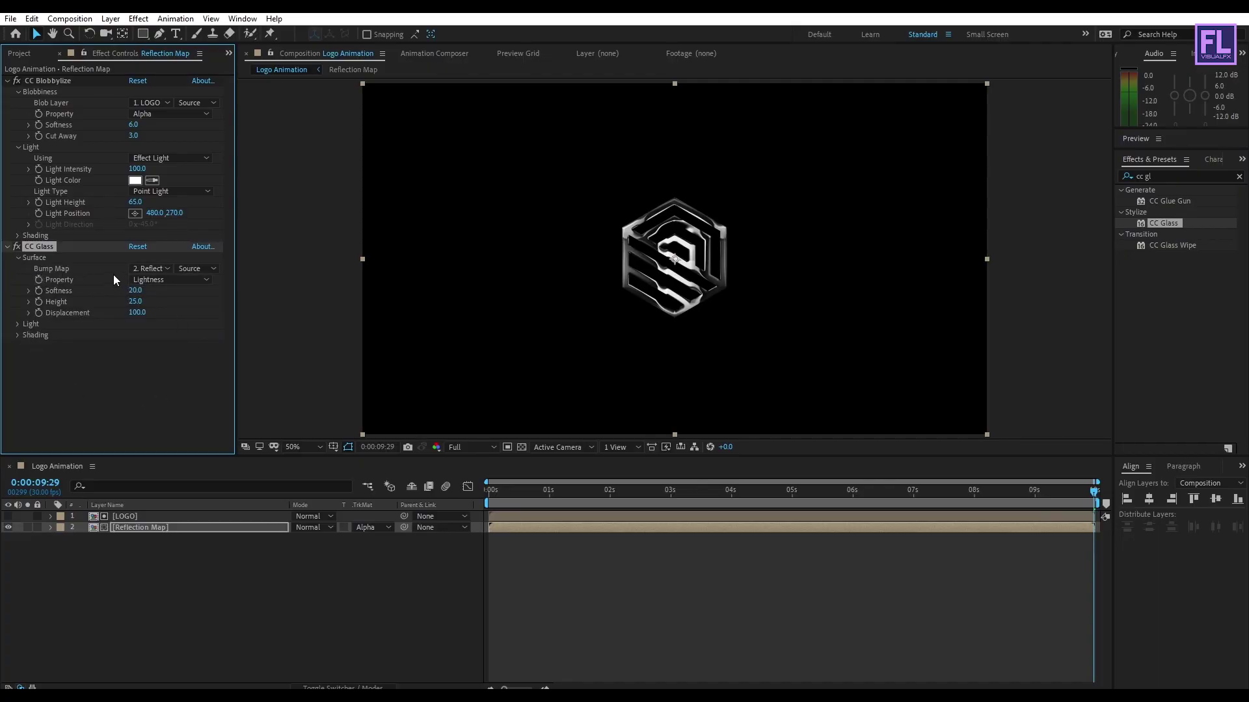
click(141, 268)
click(176, 298)
Set CC Glass's surface Softness to 45, Height to -47 and Displacement to -13.
key(slash)
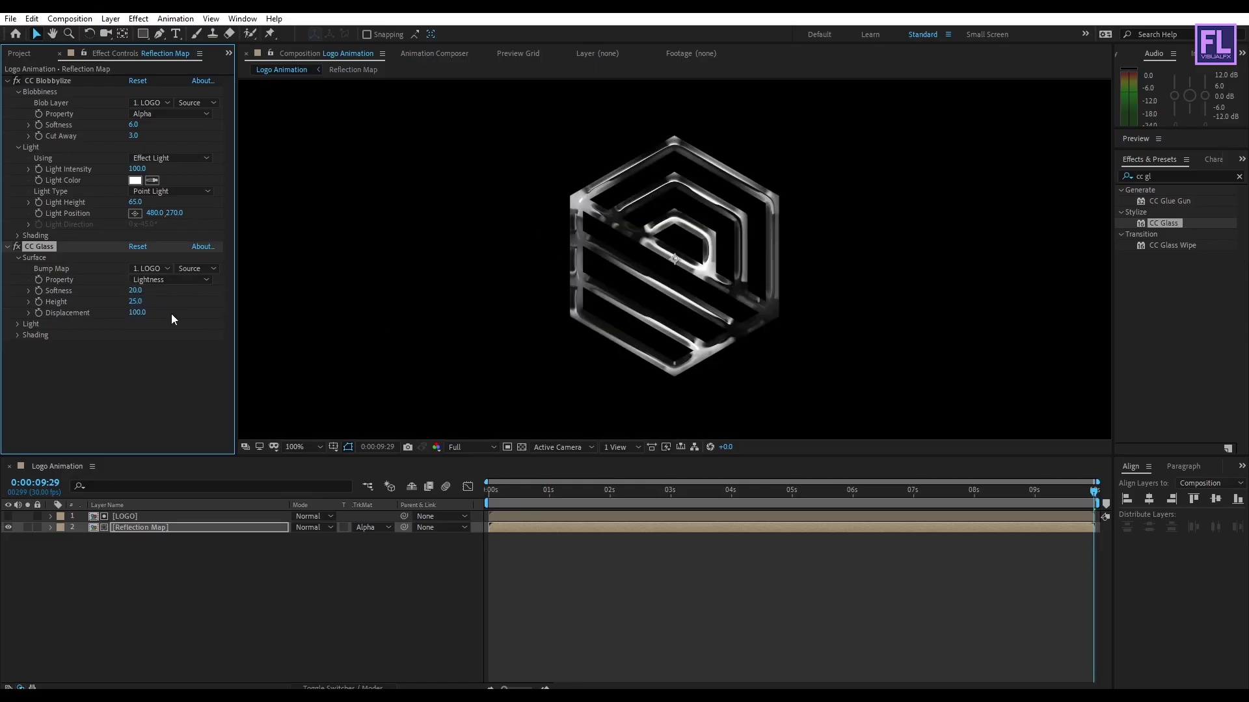
click(135, 291)
text(45)
key(Return)
click(136, 301)
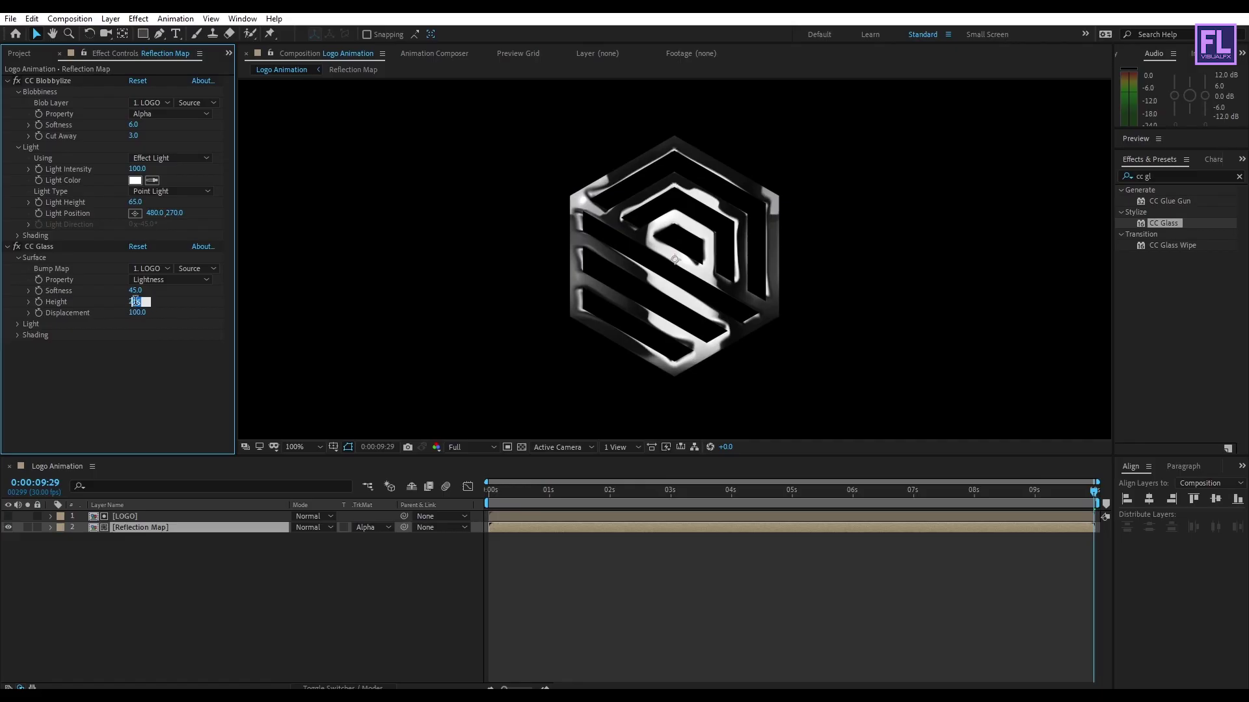
text(-47)
key(Tab)
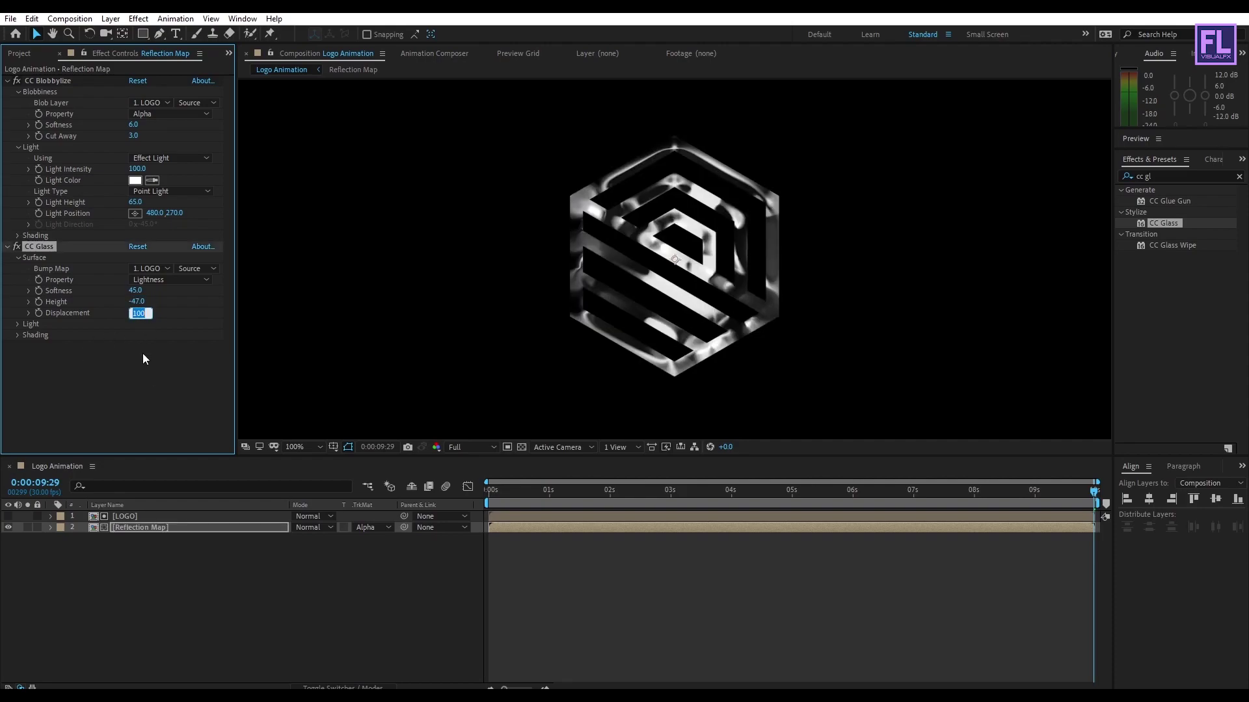
text(-13)
click(112, 359)
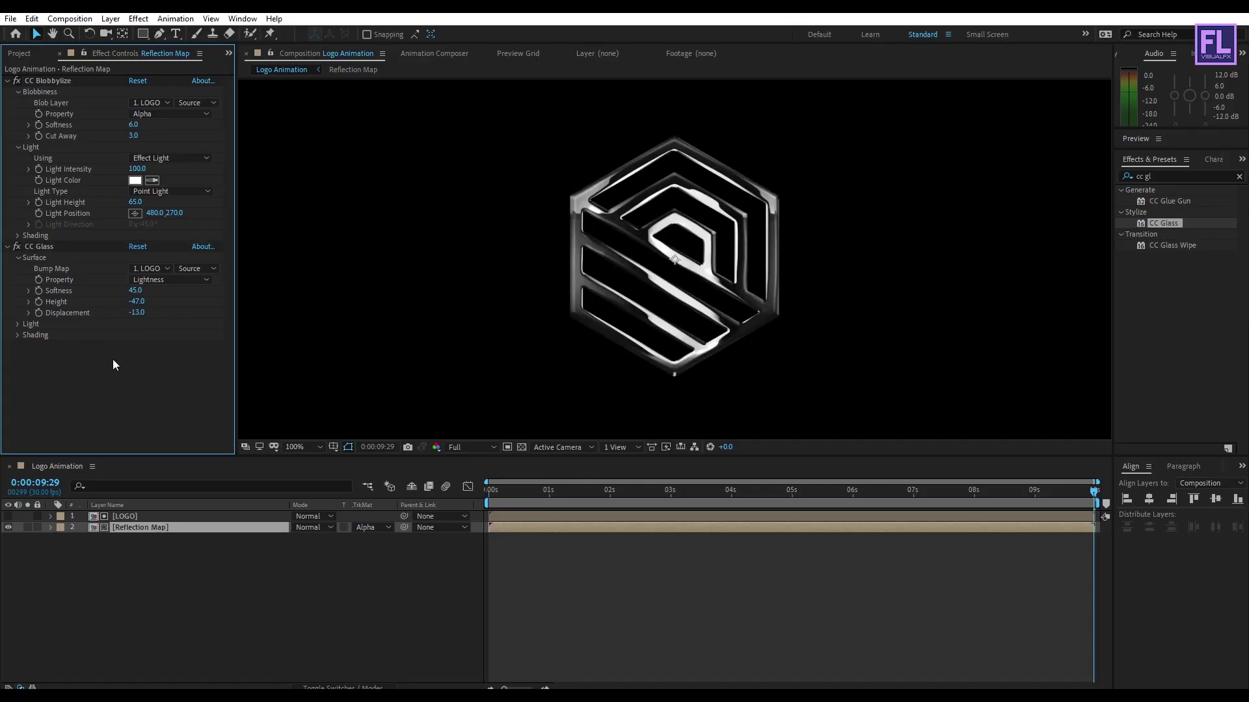
Change the Light Type of CC Glass to Point Light and deselect the layer.
click(18, 324)
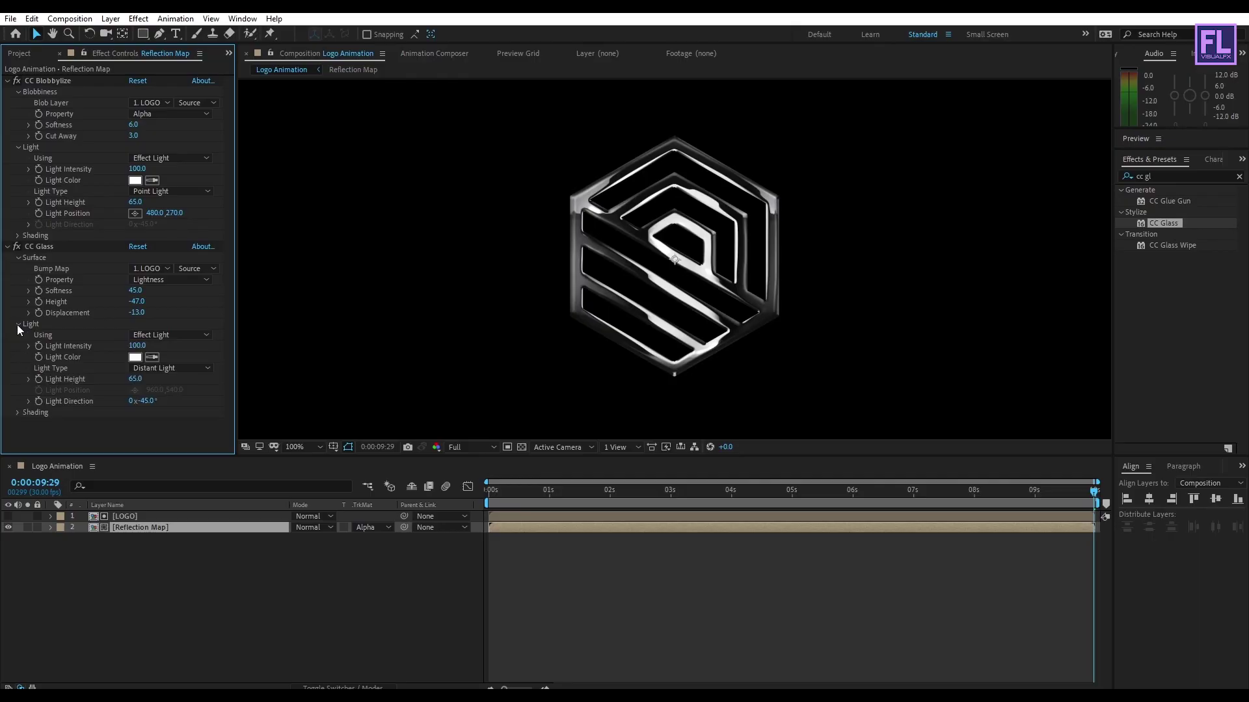
click(169, 369)
click(169, 400)
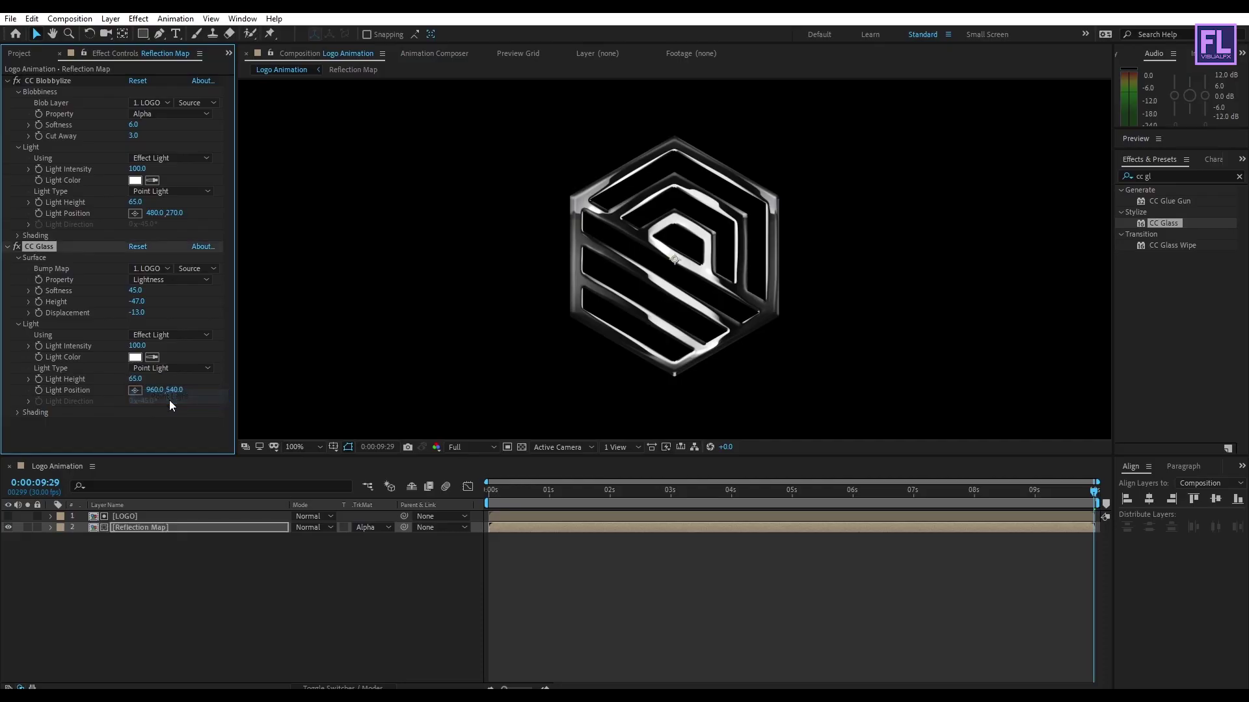
click(166, 572)
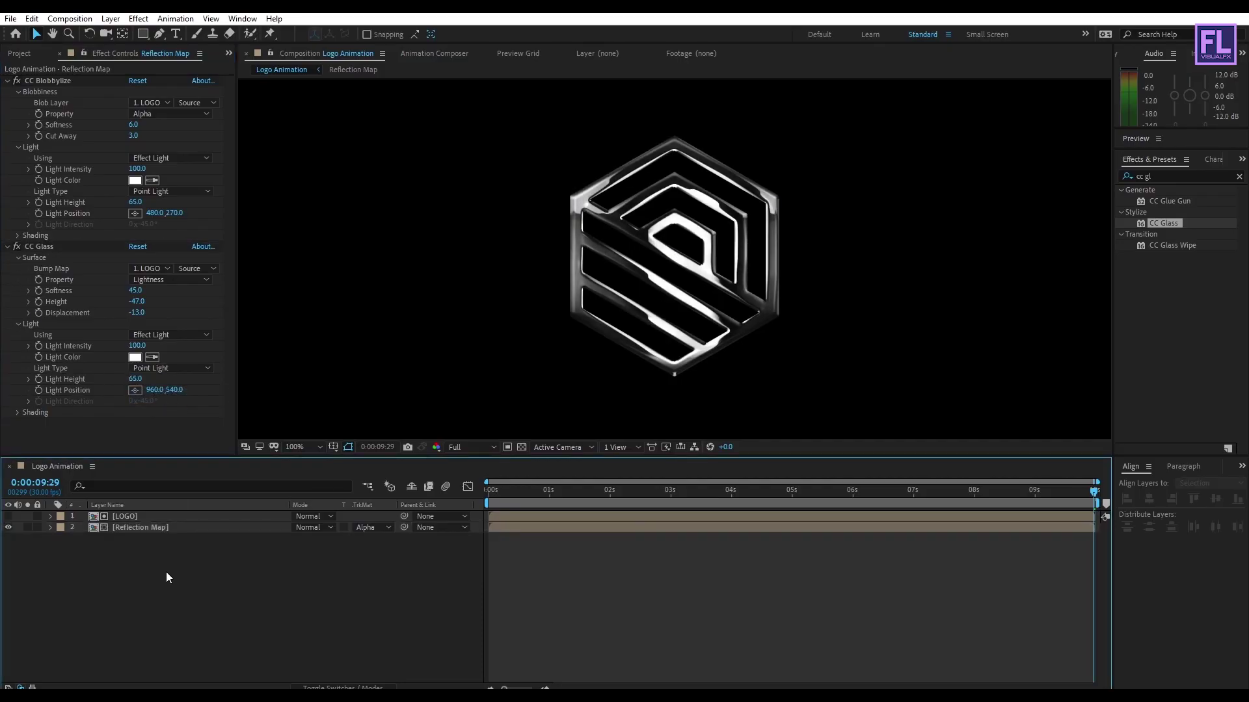
Scrub the composition to 0:00:03:18 and inspect the moving reflections on the logo up close.
scroll(747, 245, down, 2)
drag(555, 501, 708, 490)
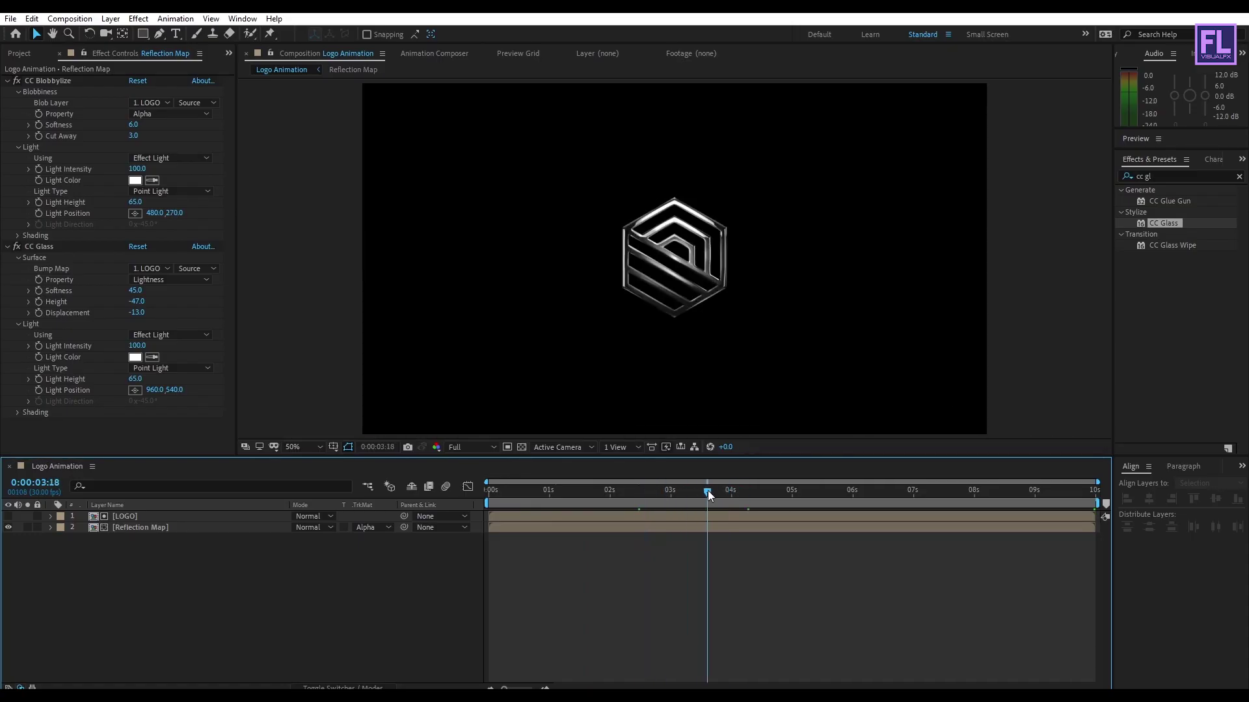
key(period)
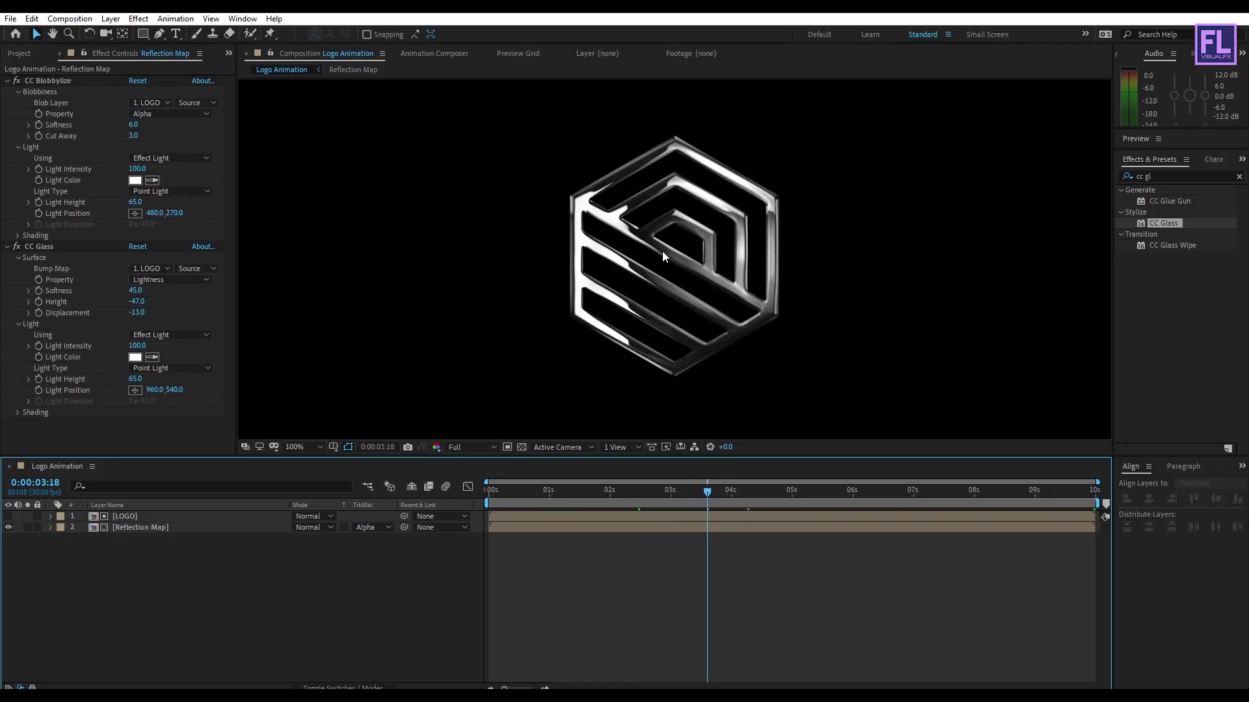
key(comma)
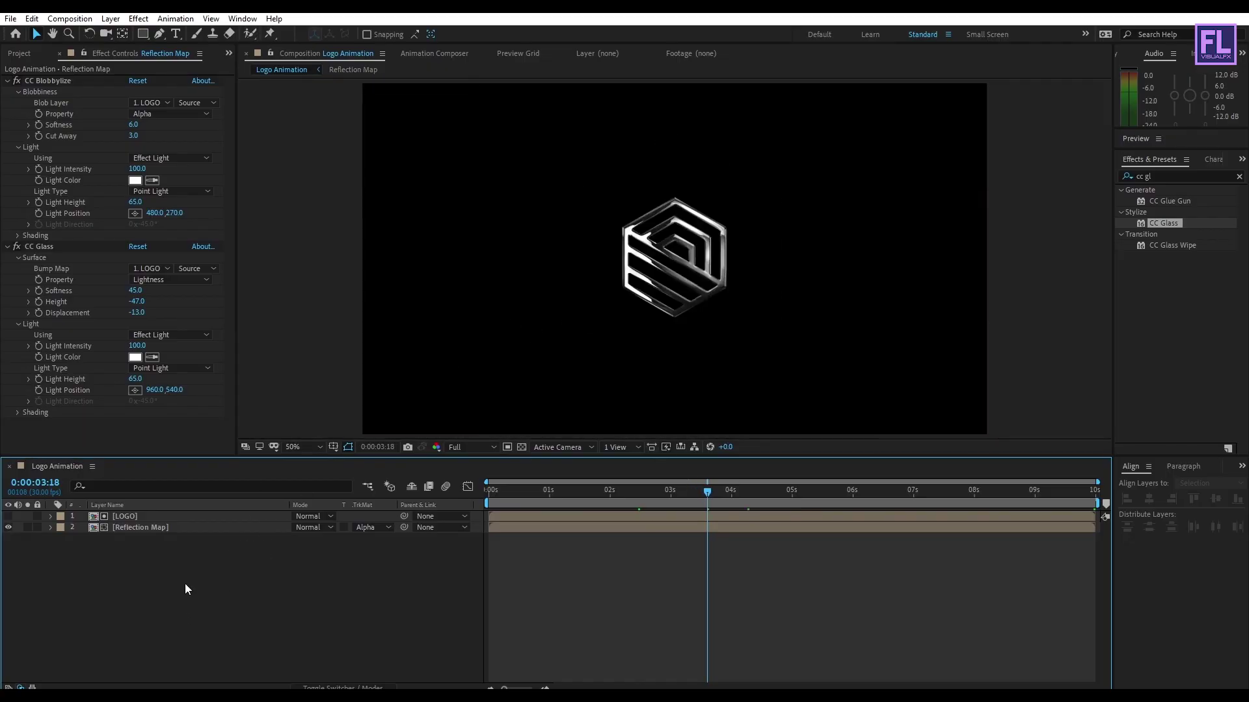
Create an adjustment layer above the LOGO layer and apply the Curves effect to it.
right_click(180, 586)
mouse_move(215, 439)
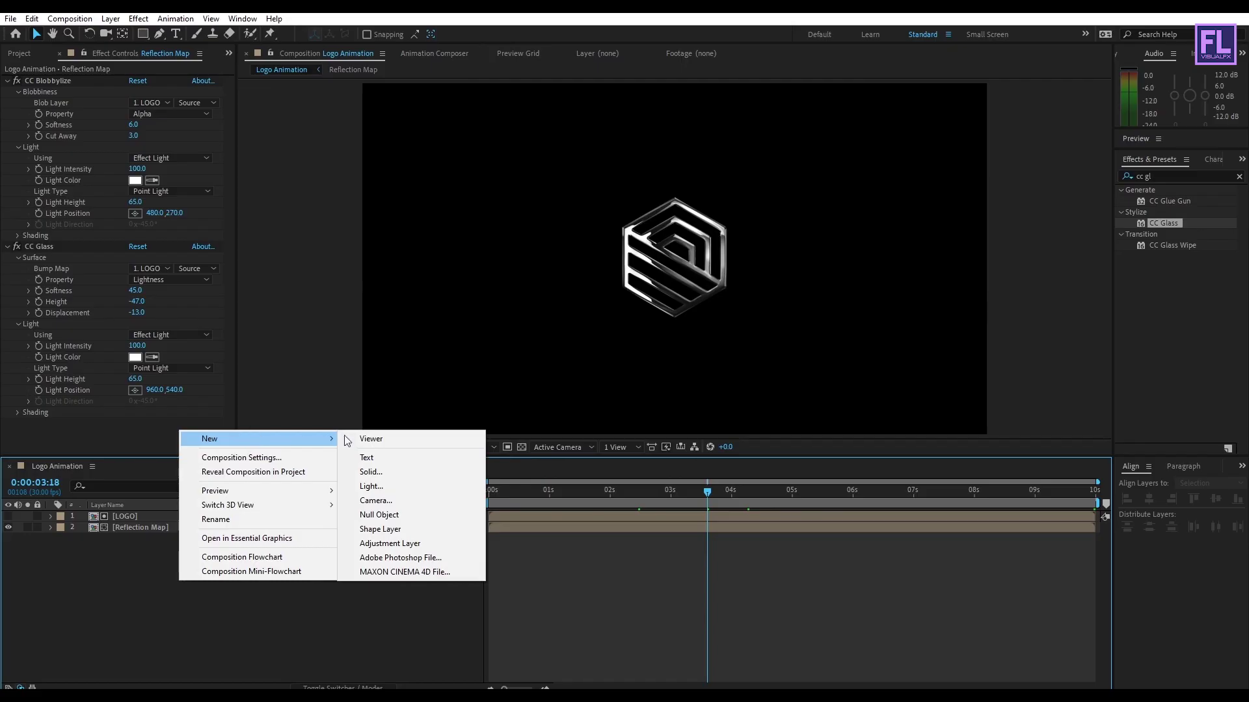
click(388, 543)
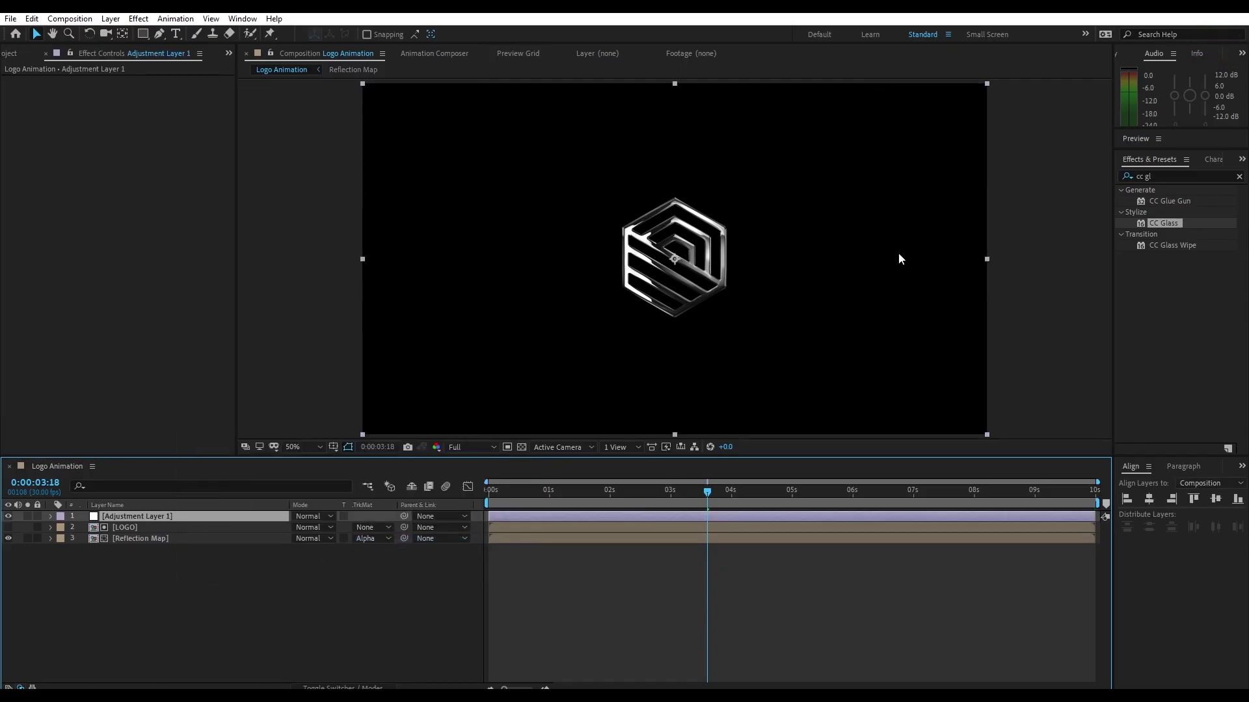
click(1172, 173)
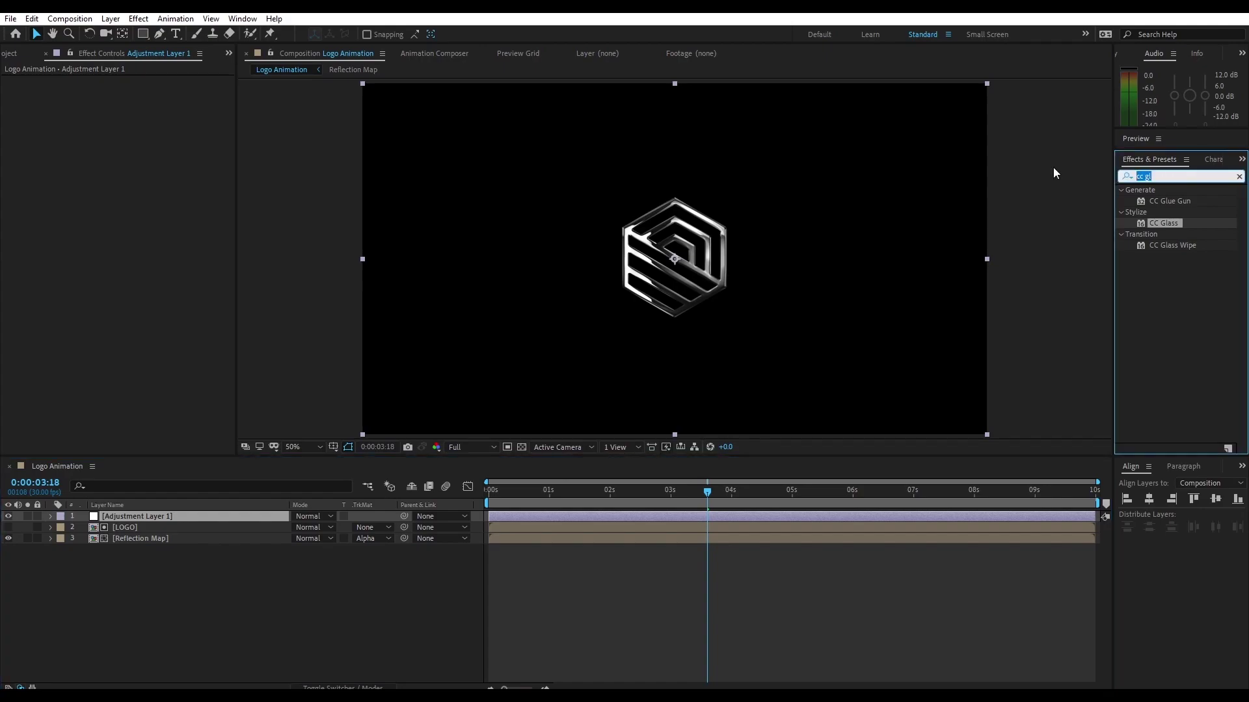
text(cur)
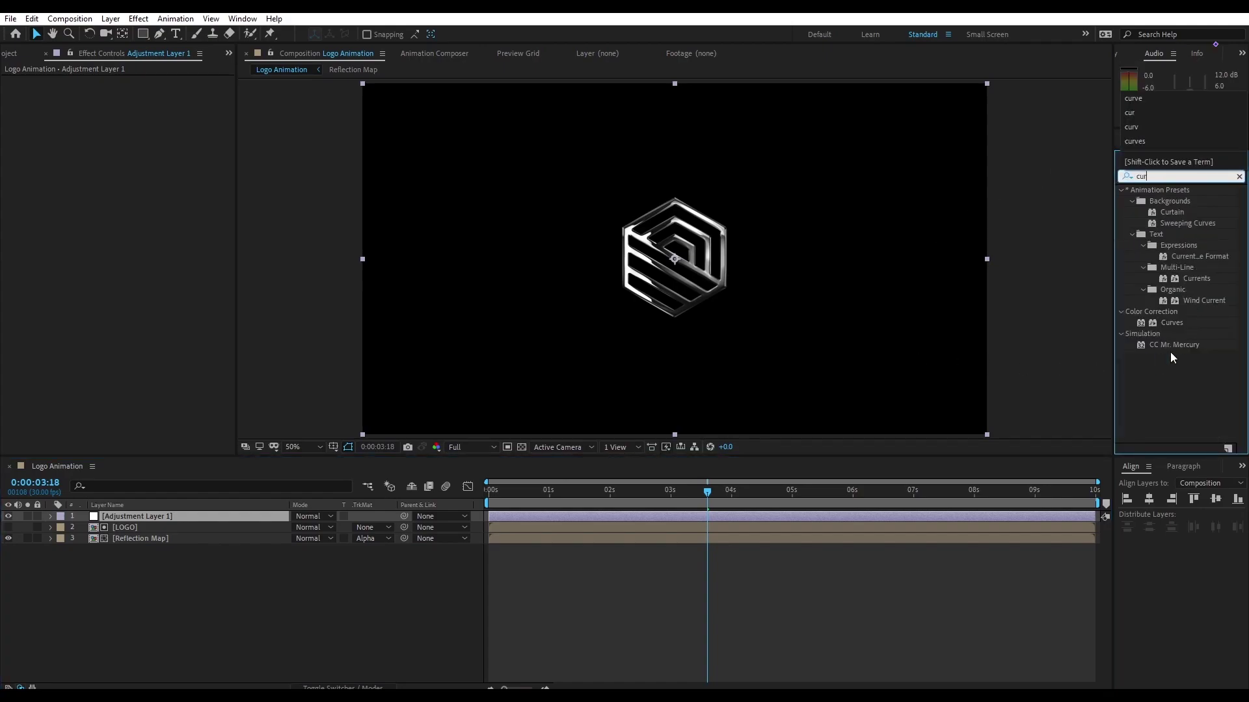
click(1174, 322)
drag(1176, 322, 184, 517)
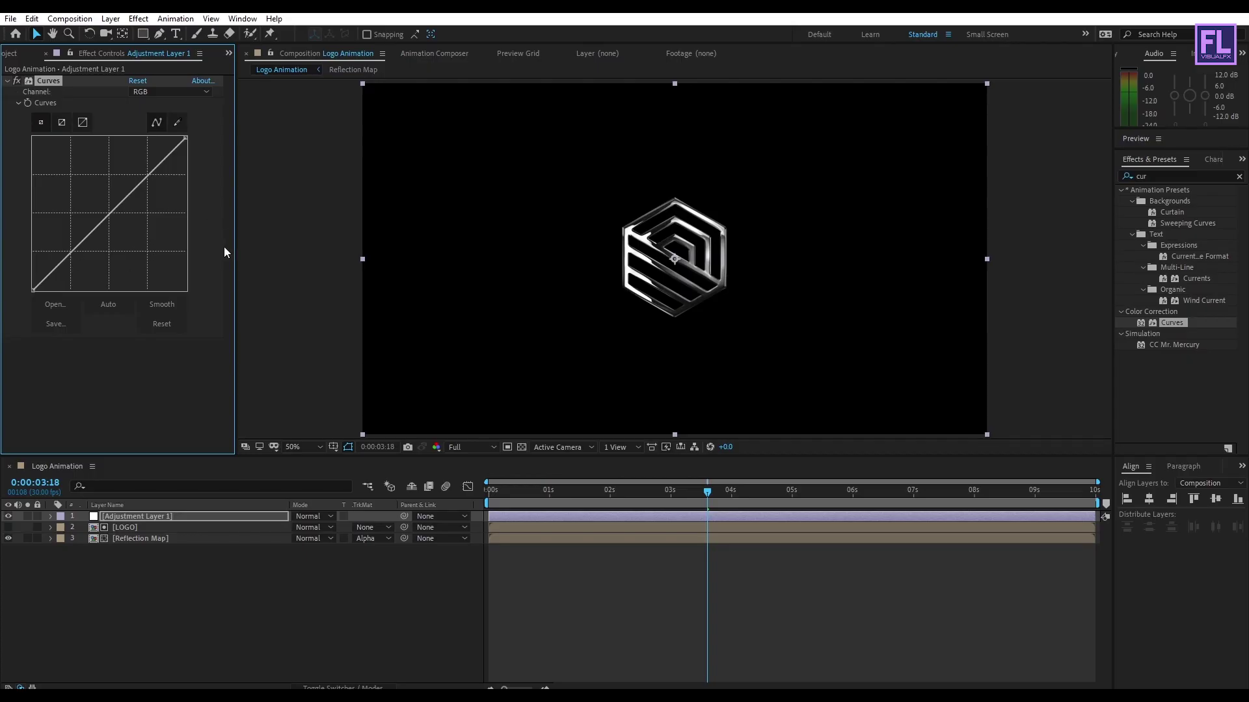
Raise the RGB curve in the shadows and lift the Red channel curve strongly on the adjustment layer.
click(72, 244)
drag(72, 244, 57, 248)
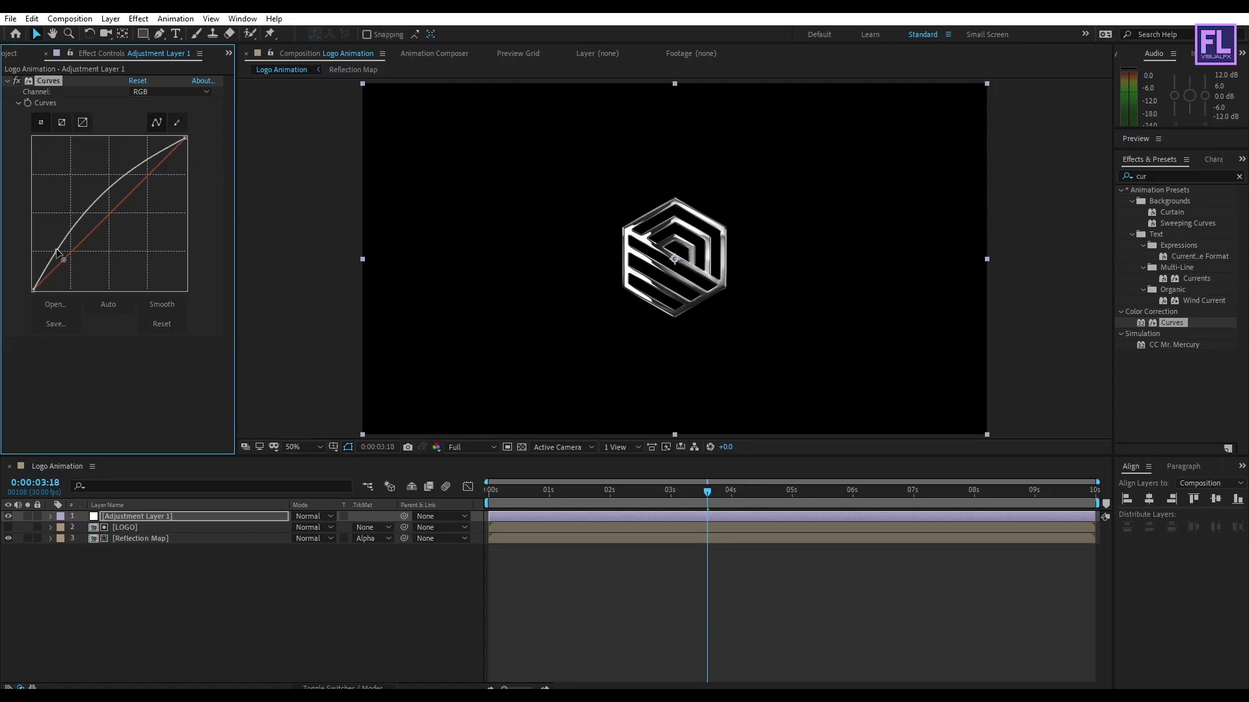
click(169, 92)
click(156, 117)
drag(81, 242, 61, 217)
Lift the Green channel curve moderately and pull the Blue channel curve down to tint the logo gold.
click(182, 91)
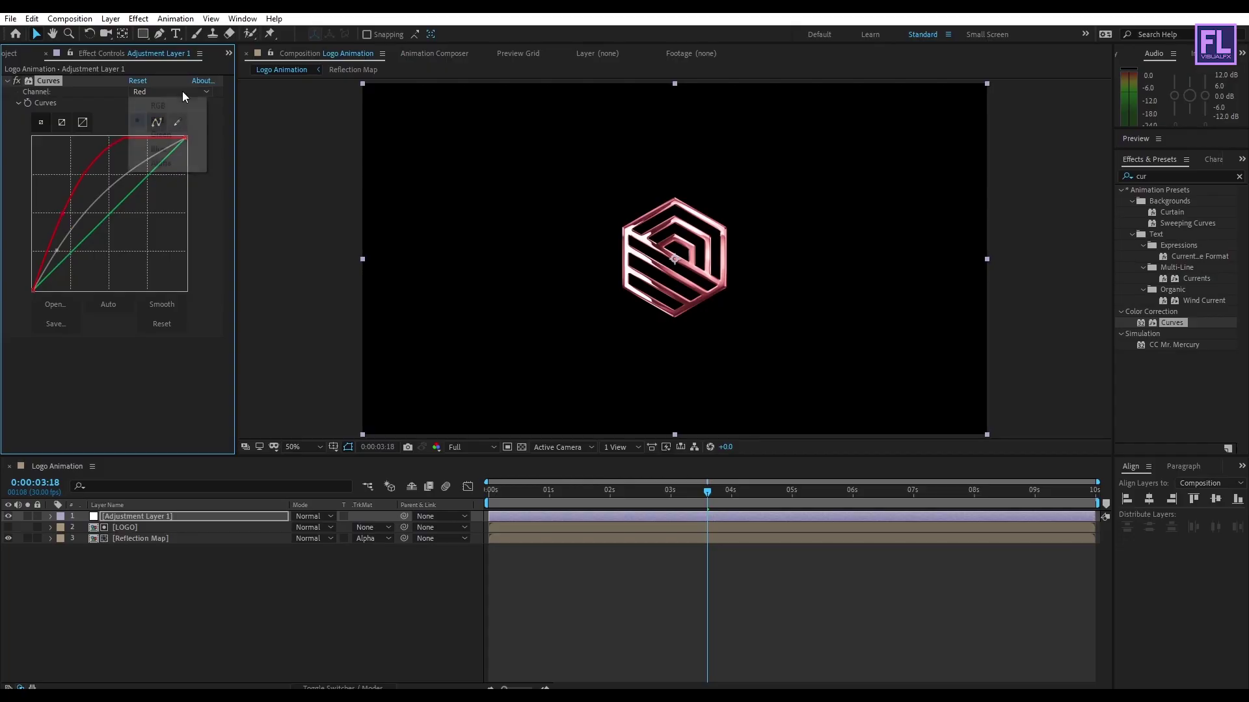
click(174, 136)
drag(91, 231, 72, 228)
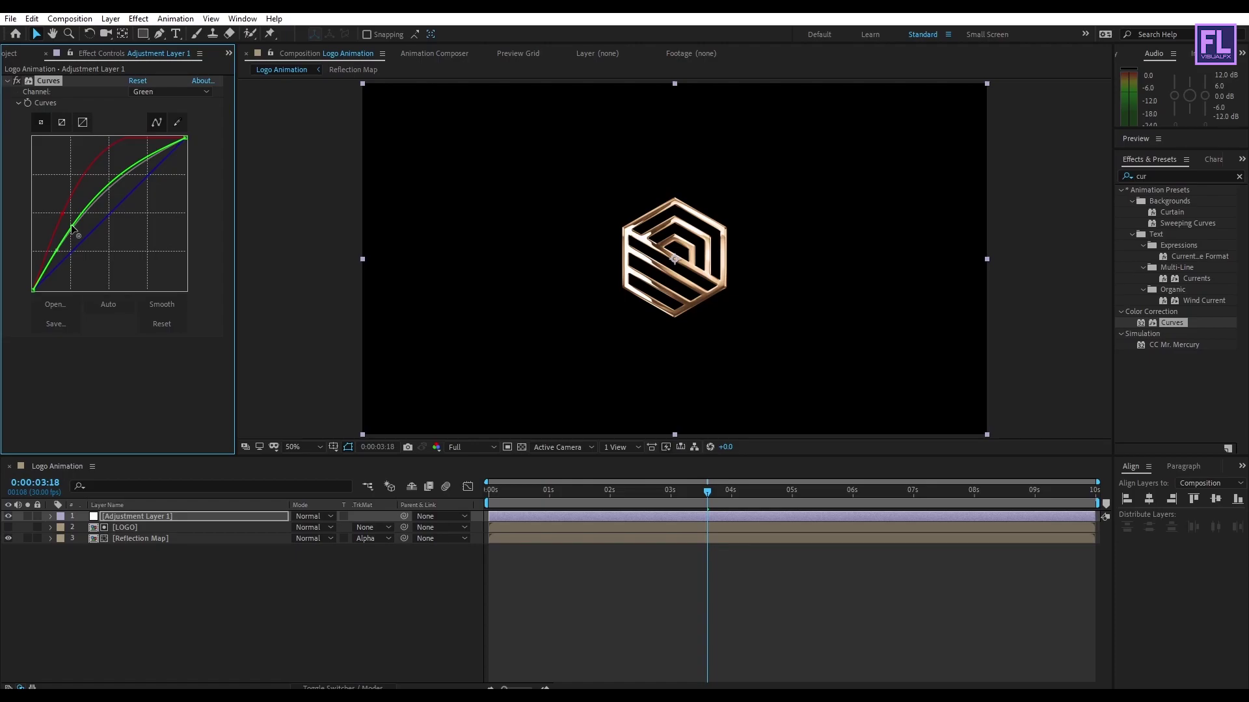
click(195, 91)
click(175, 149)
mouse_move(100, 223)
mouse_down()
mouse_move(114, 253)
mouse_move(109, 243)
mouse_up()
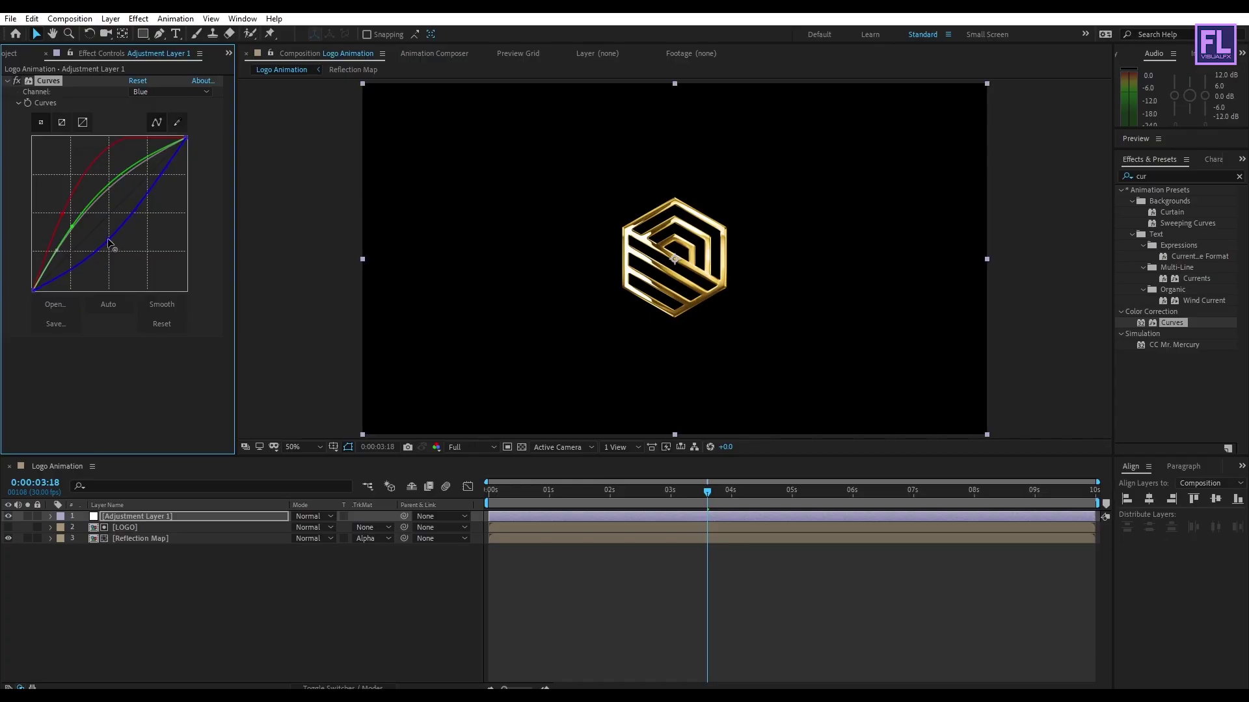
Deselect the layer and scrub the composition to 0:00:02:28, inspecting the gold reflections on the logo up close.
click(167, 579)
key(.)
drag(708, 491, 874, 497)
click(582, 500)
click(642, 490)
drag(642, 490, 668, 492)
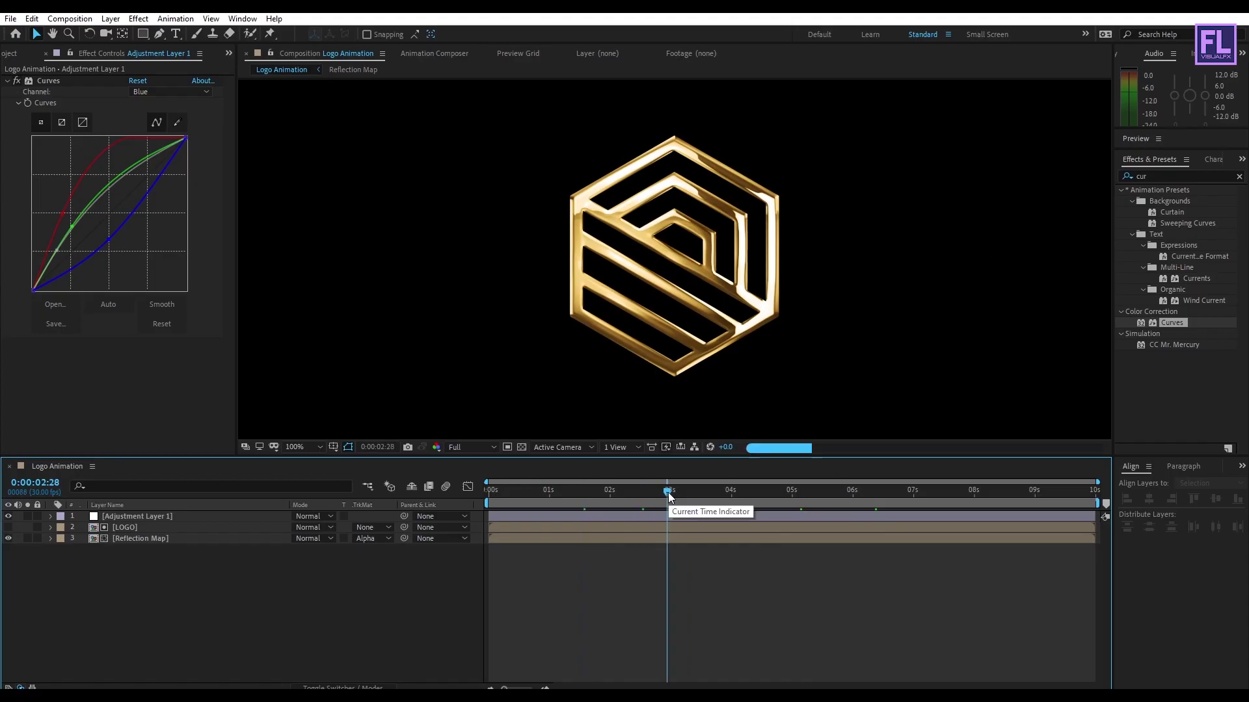
scroll(712, 279, down, 2)
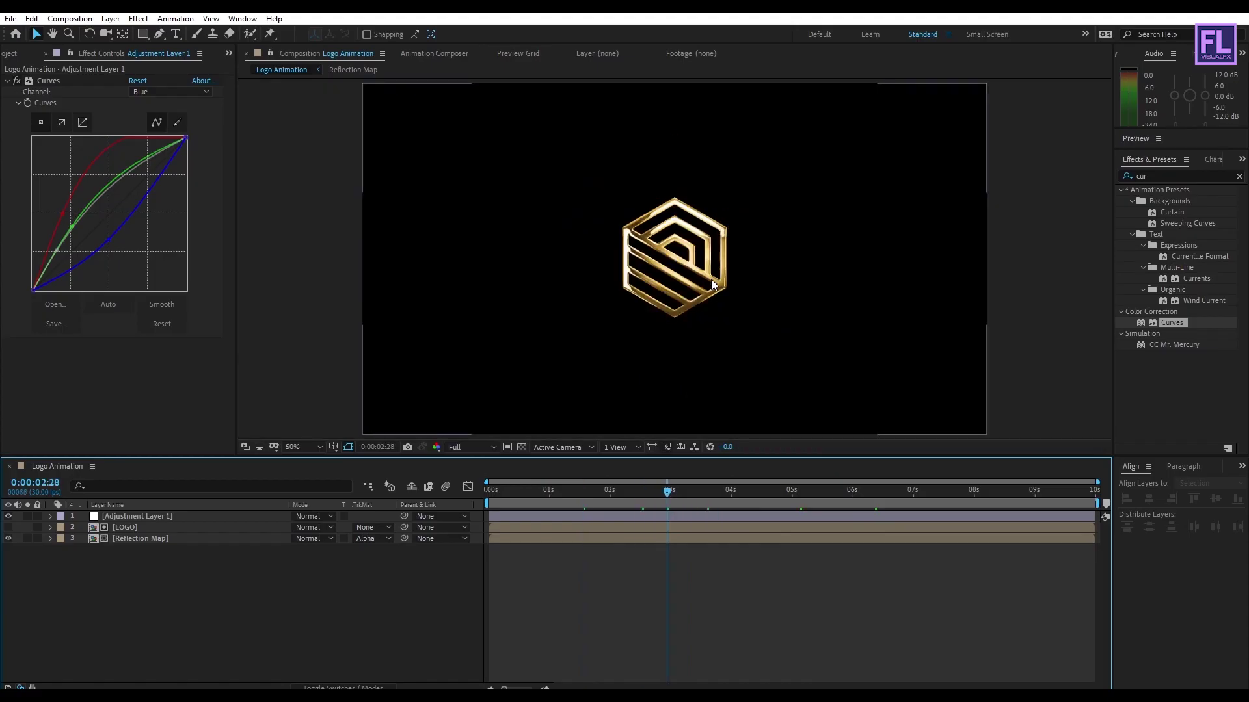
Add a second adjustment layer on top with Curves and shift the RGB curve's white point inward to brighten highlights.
right_click(180, 589)
mouse_move(260, 442)
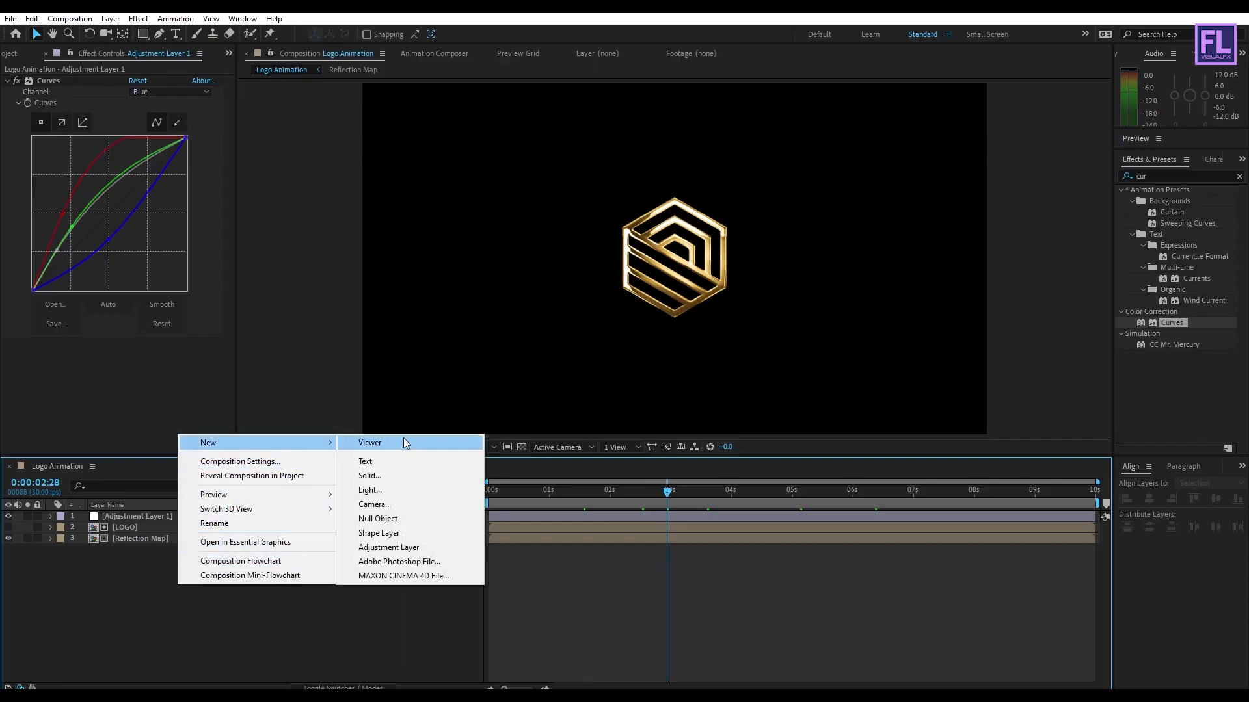
click(389, 547)
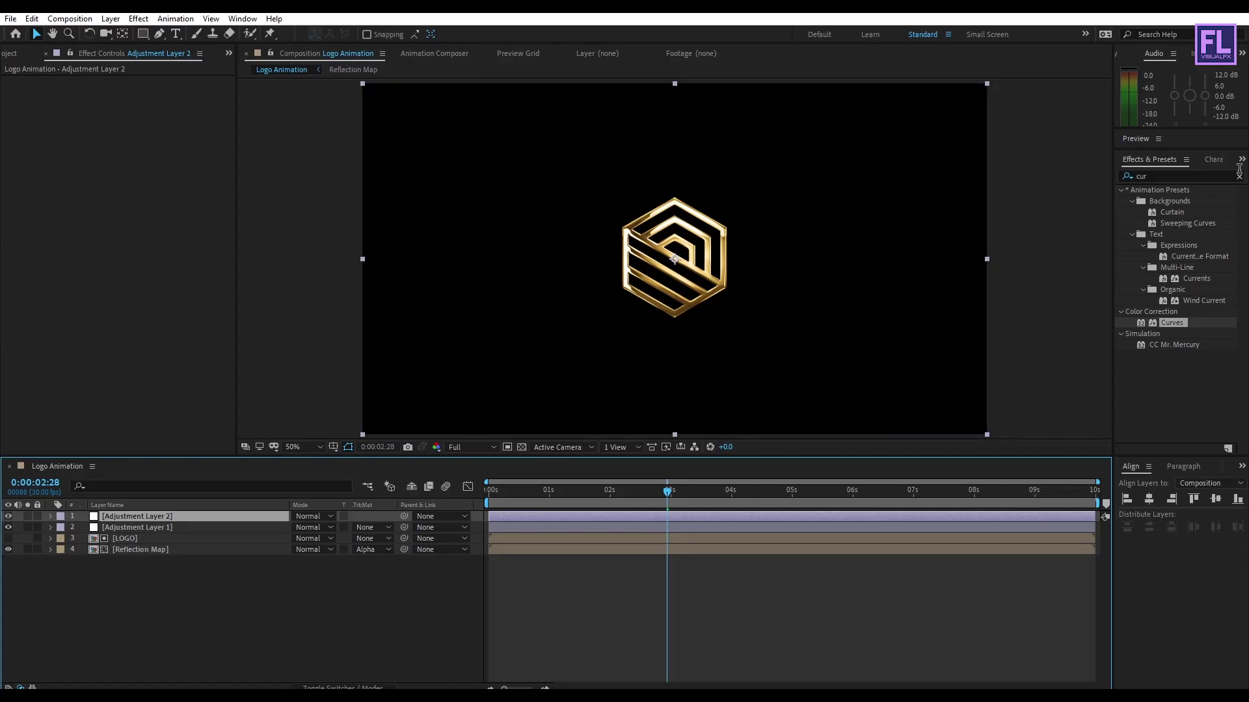
drag(1172, 323, 200, 518)
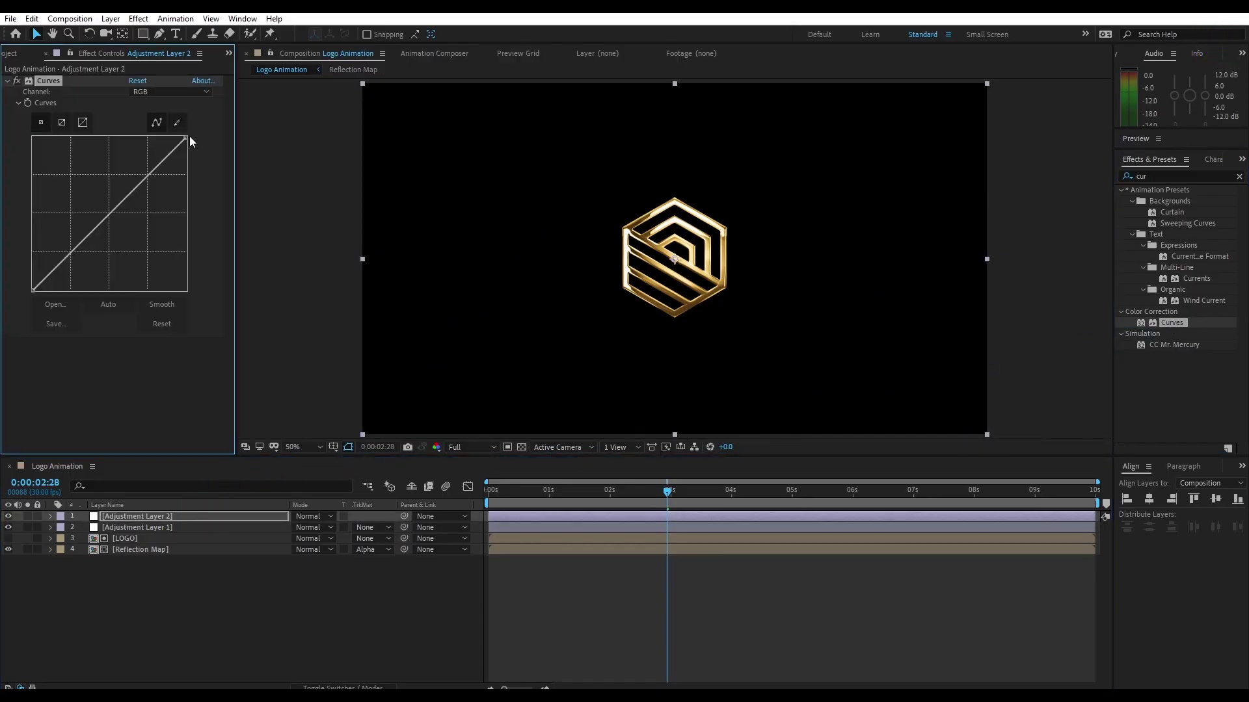
drag(185, 137, 169, 128)
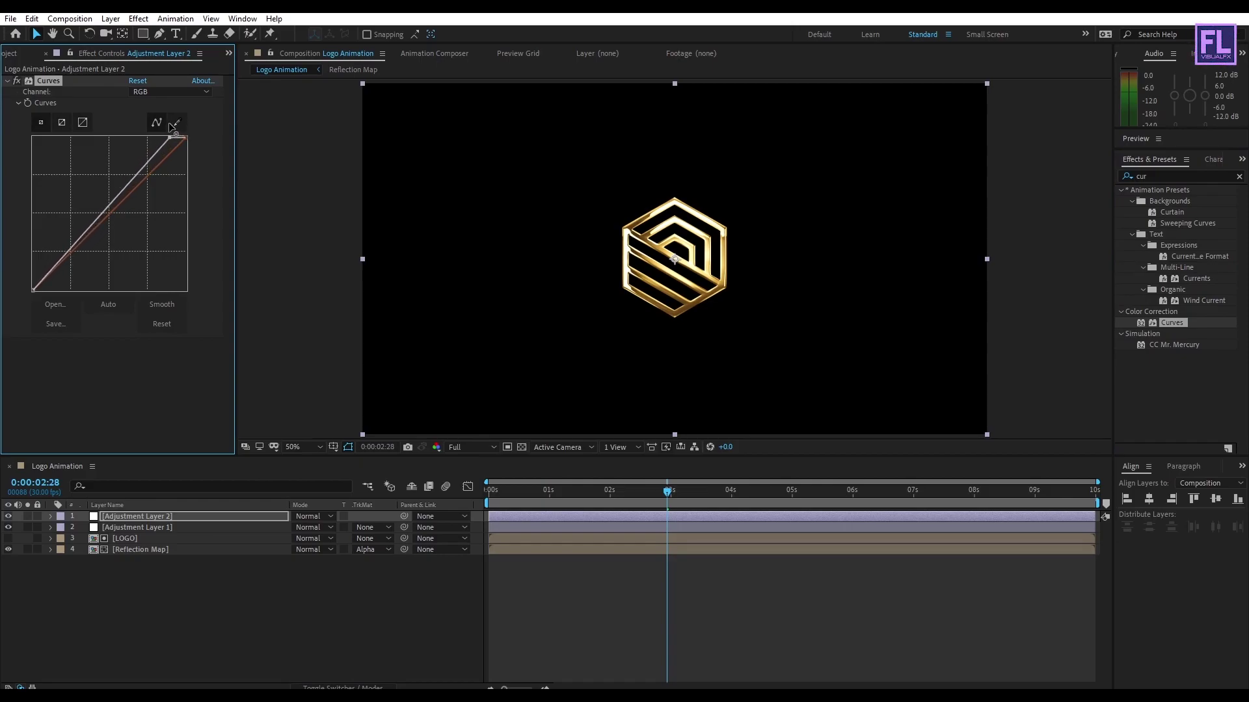
Apply Sharpen to the second adjustment layer with a Sharpen Amount of 30 and deselect the layer.
click(1162, 177)
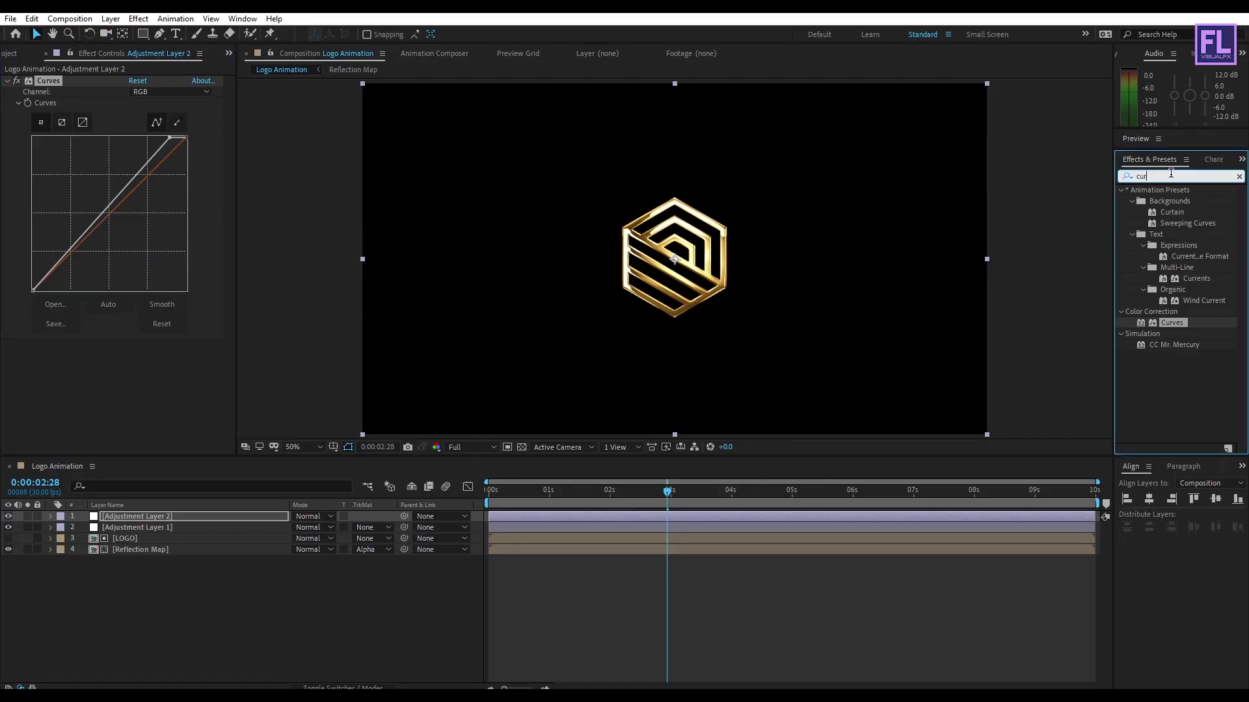
double_click(1174, 174)
text(shar)
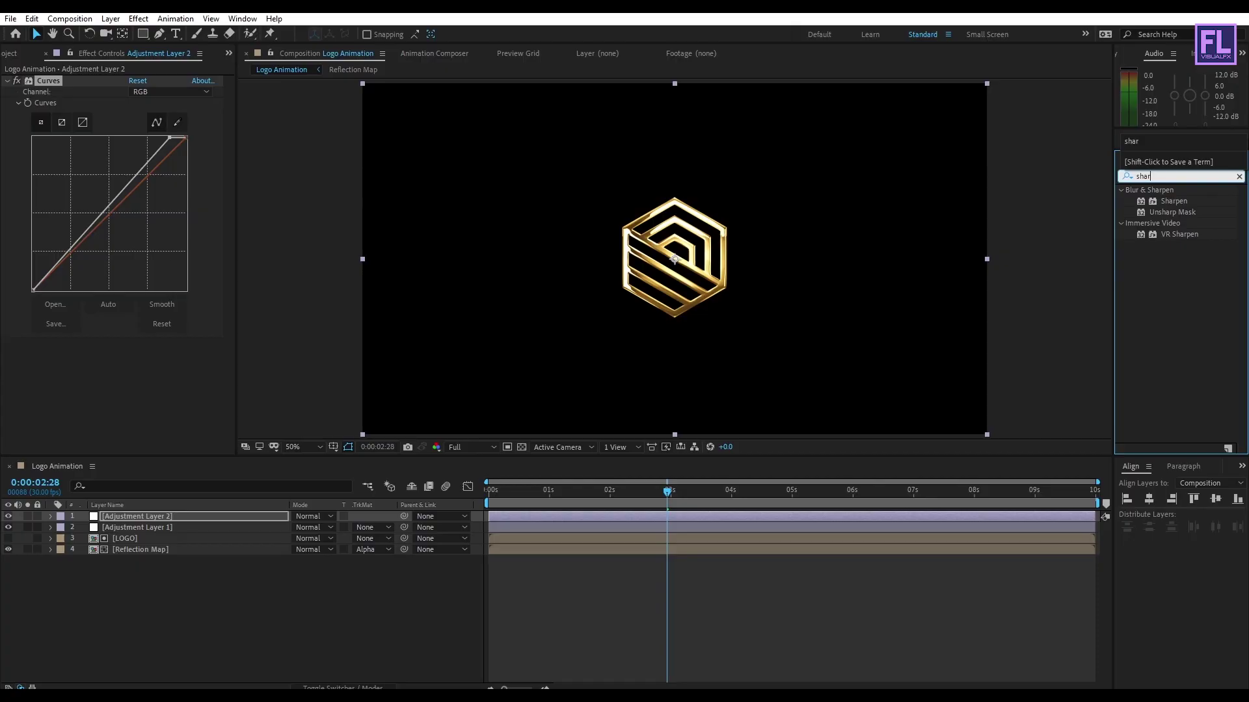
drag(1172, 197, 147, 516)
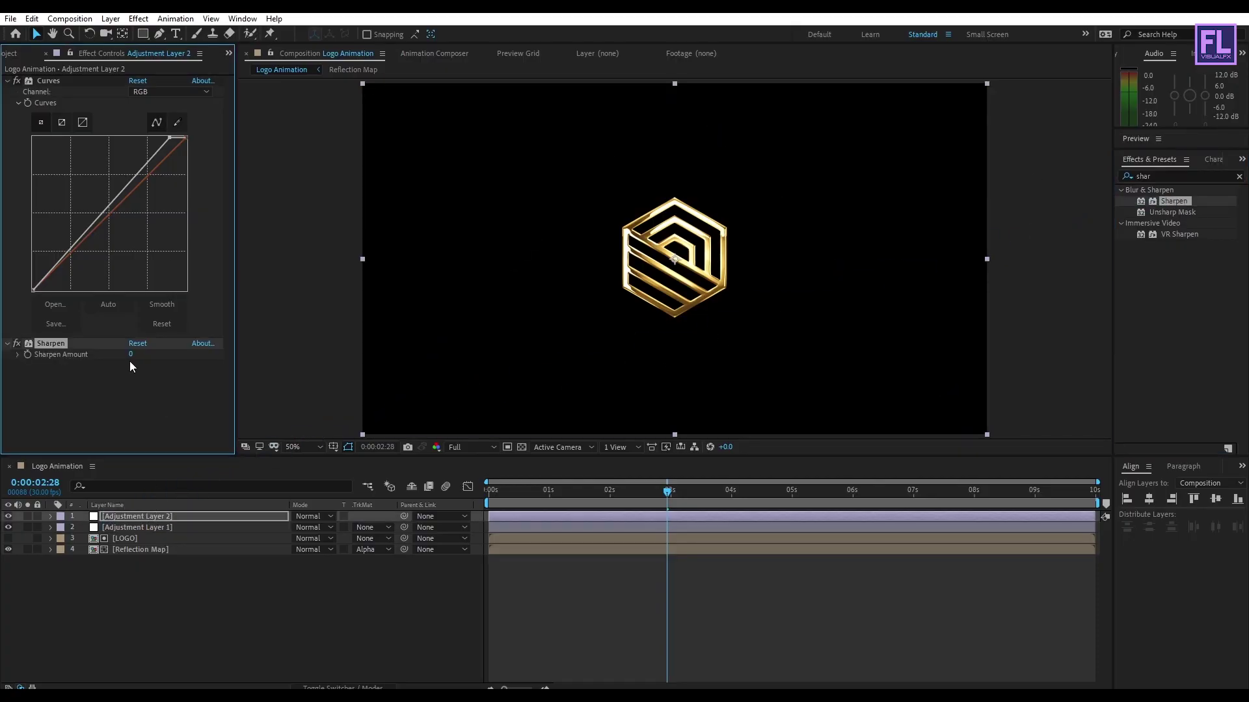
text(30)
click(366, 627)
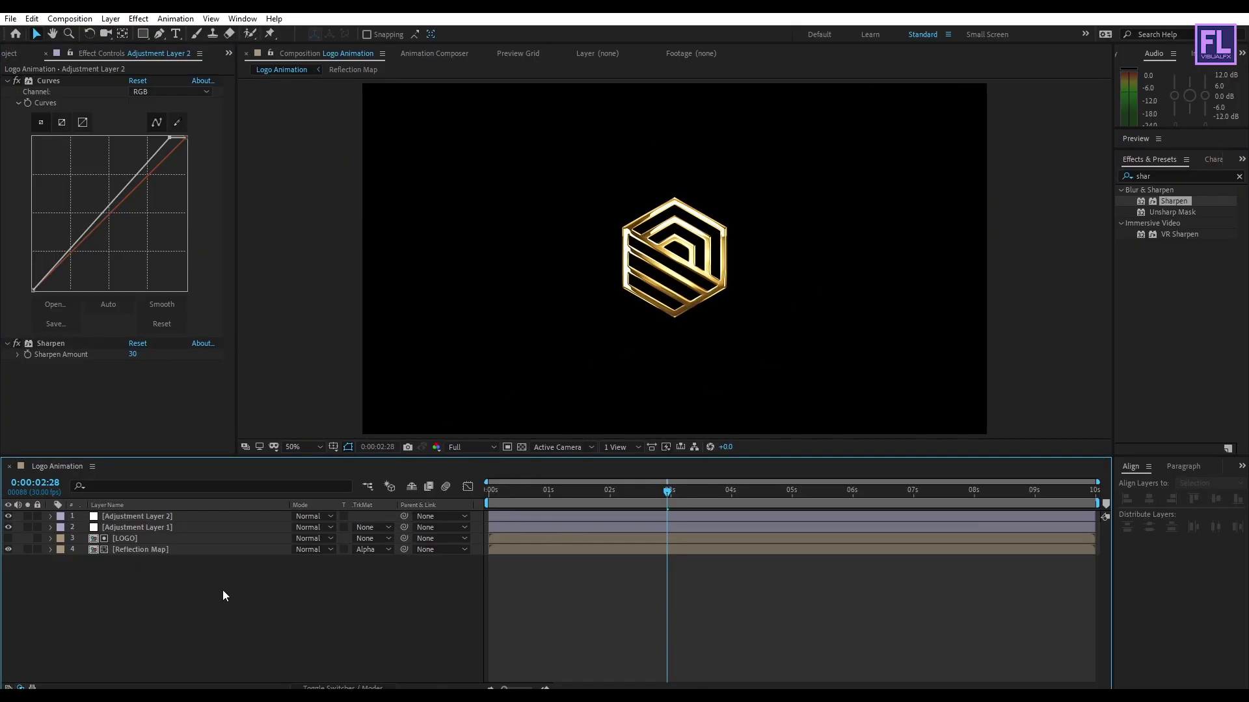
Pre-compose both adjustment layers, LOGO and Reflection Map into a new composition named Gold Logo.
drag(119, 577, 142, 516)
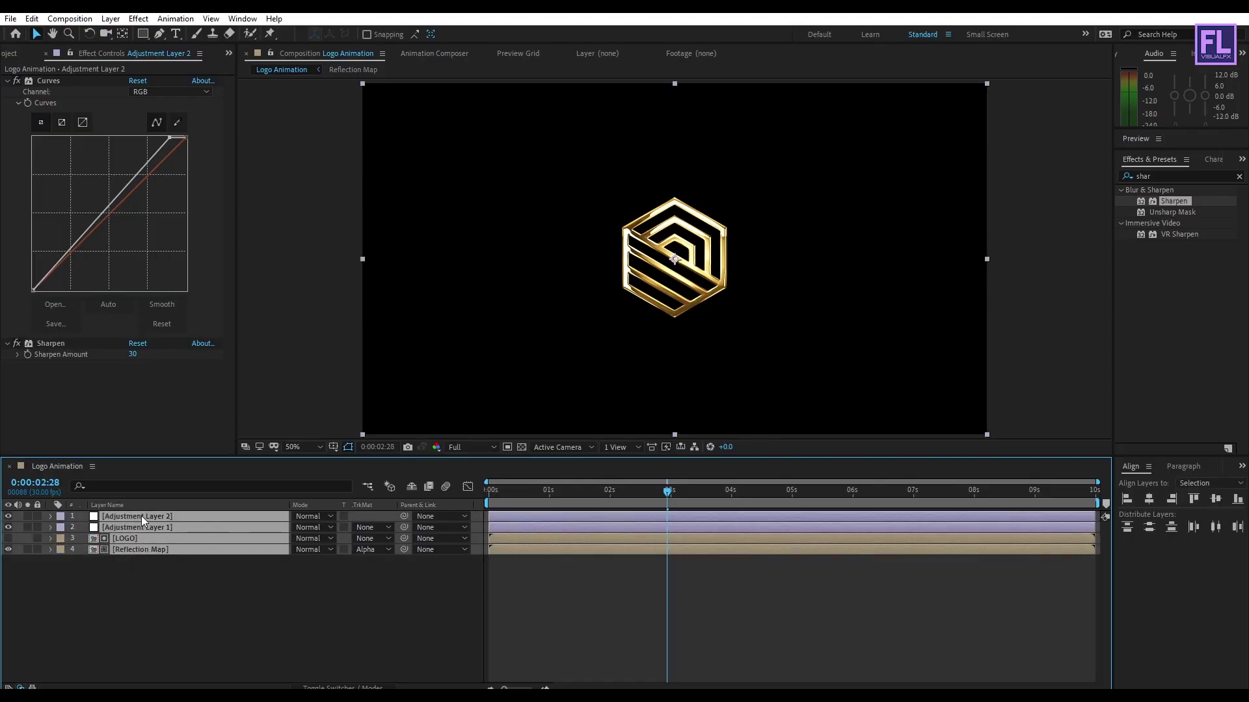
right_click(142, 516)
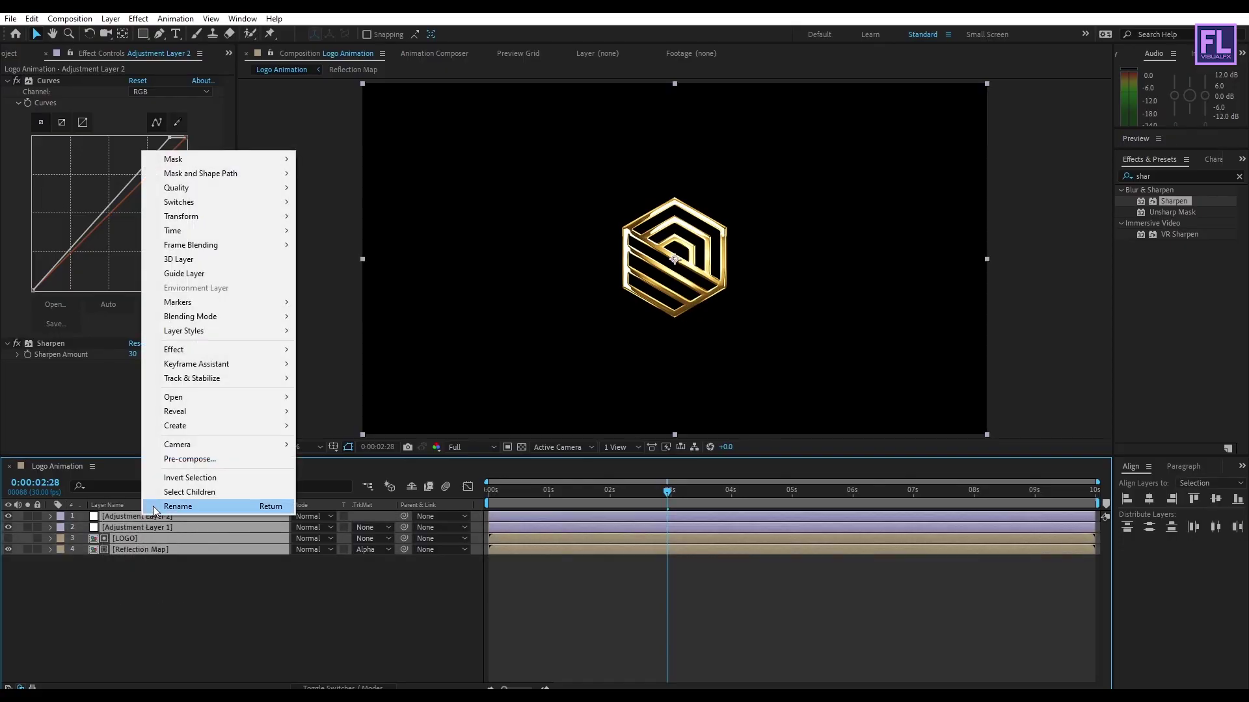
click(203, 459)
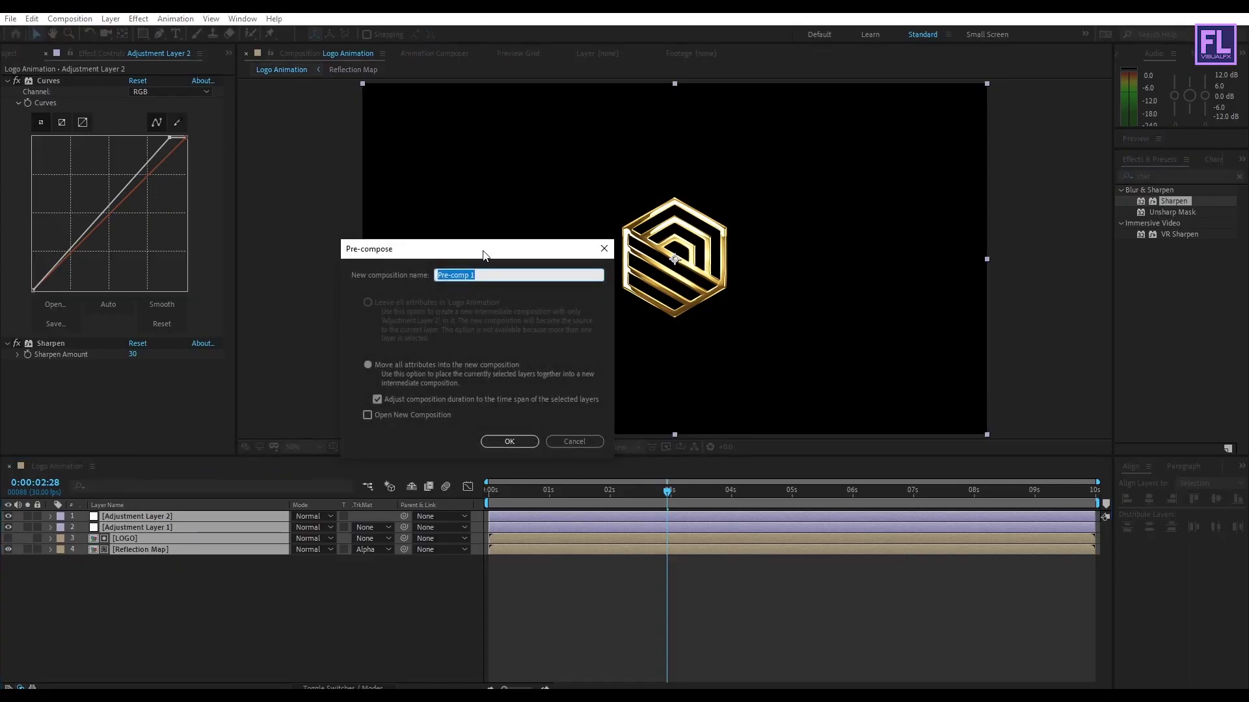
drag(571, 325, 566, 302)
key(BackSpace)
text(Gold Logo)
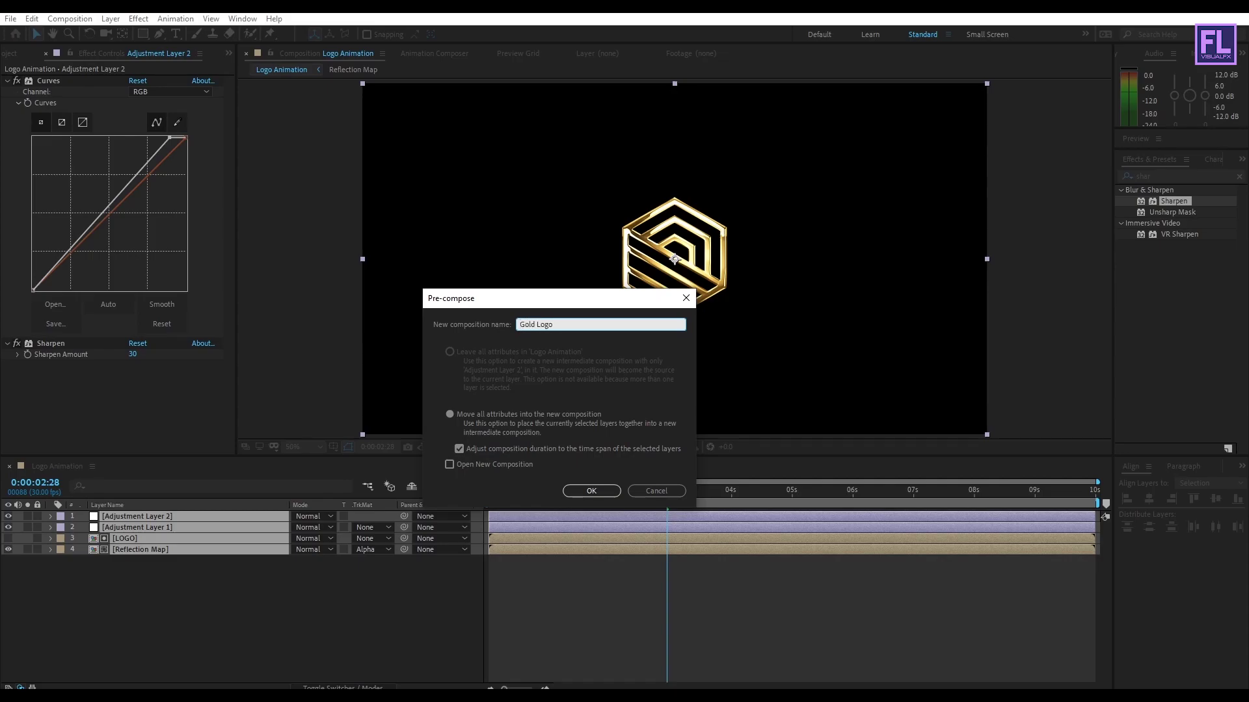
click(591, 491)
click(200, 567)
Auto-trace the Gold Logo layer's current frame at 0:00:02:06 using the Alpha channel and check the mask outlines up close.
click(159, 516)
mouse_move(619, 492)
mouse_down()
mouse_move(598, 495)
mouse_move(622, 493)
mouse_up()
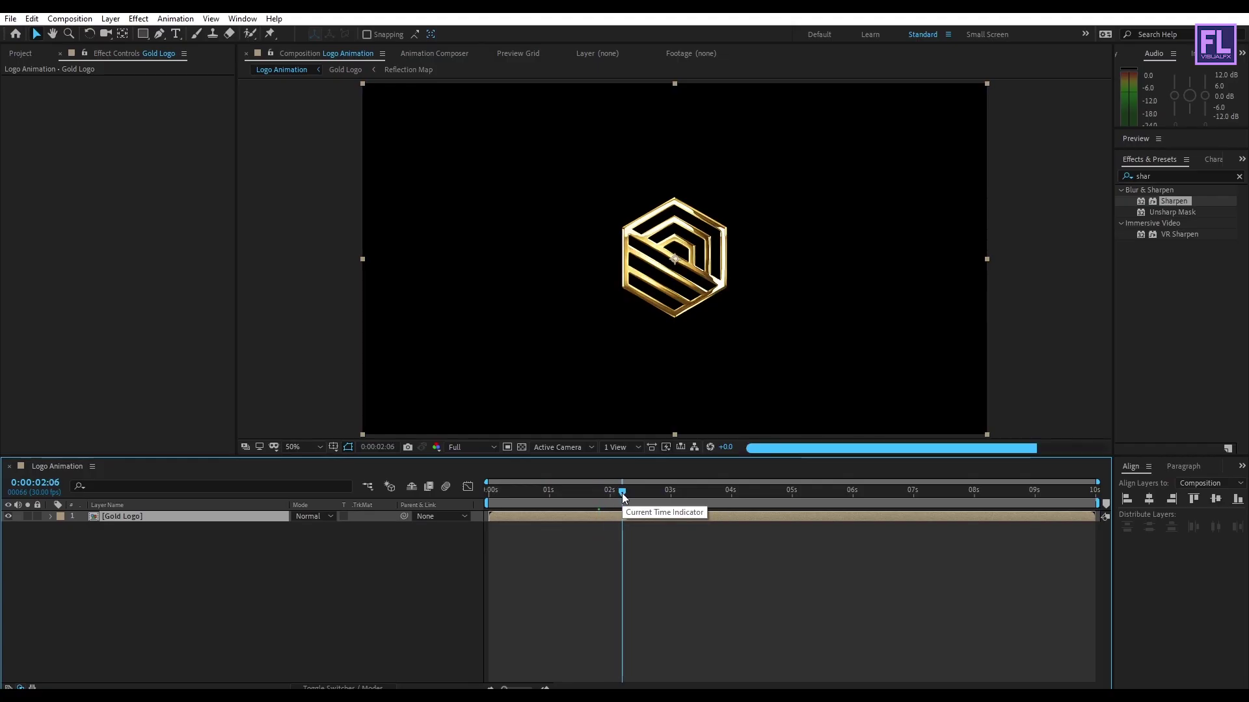
click(113, 21)
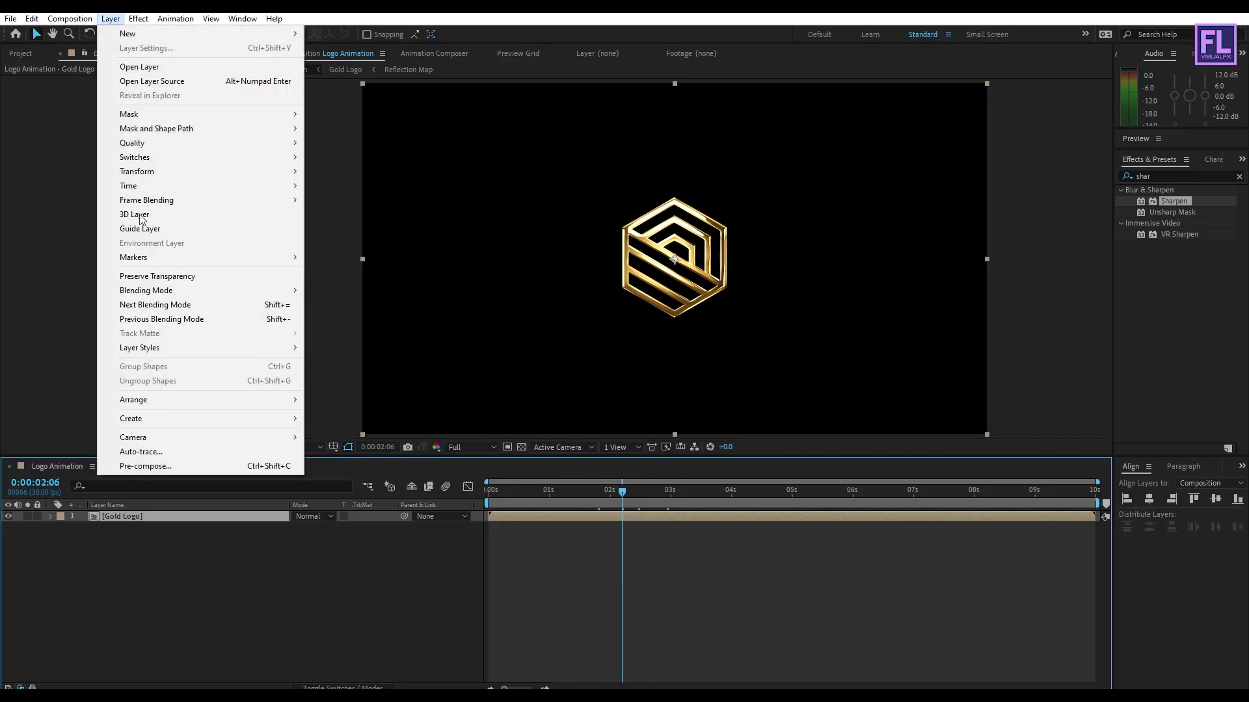
click(165, 451)
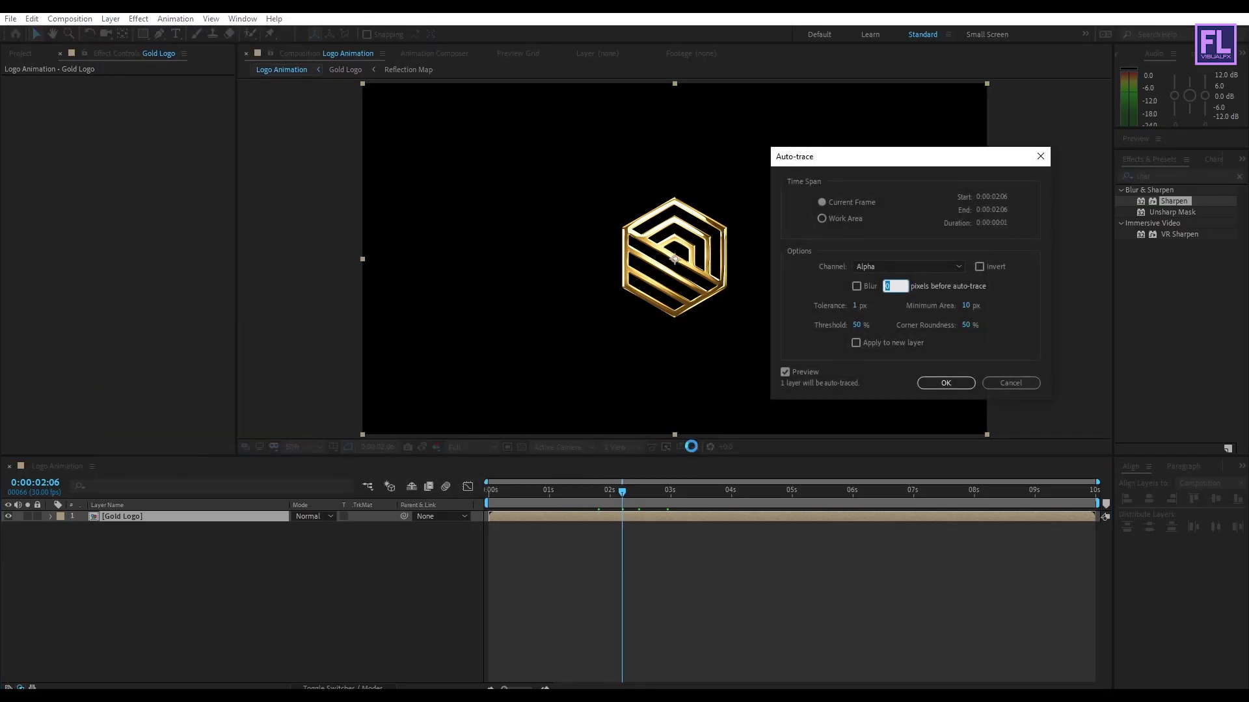
click(865, 265)
click(873, 284)
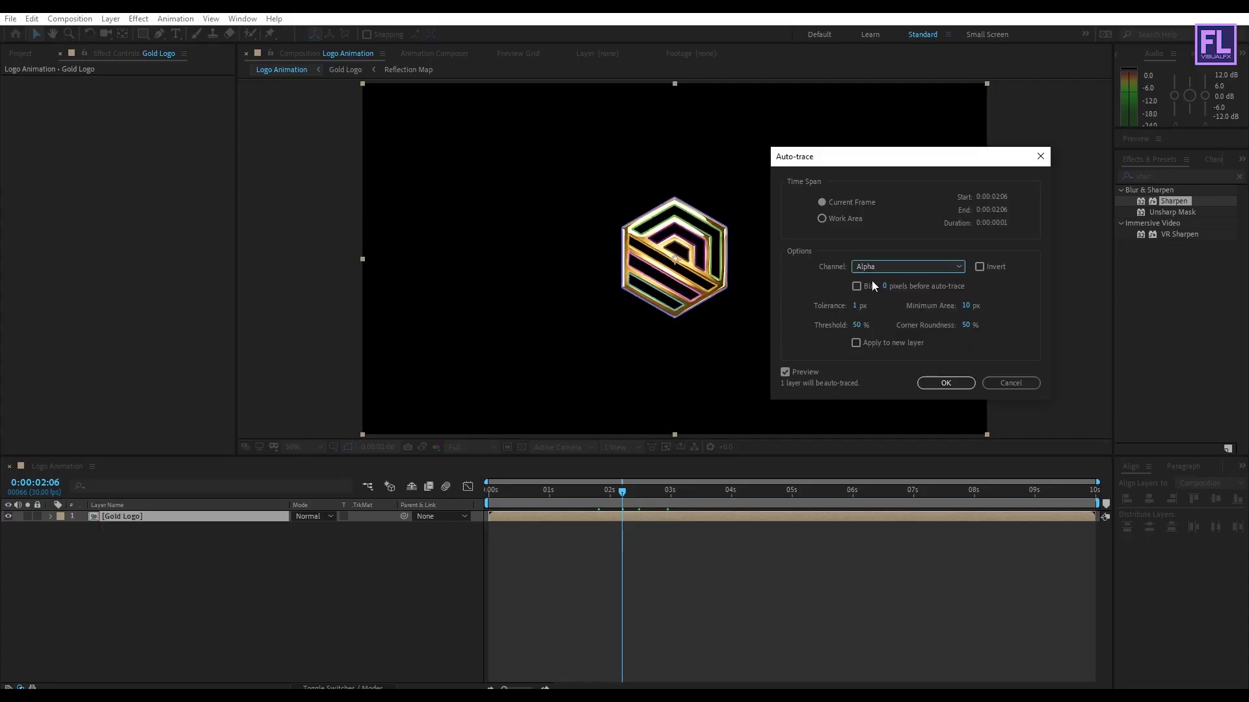
click(945, 383)
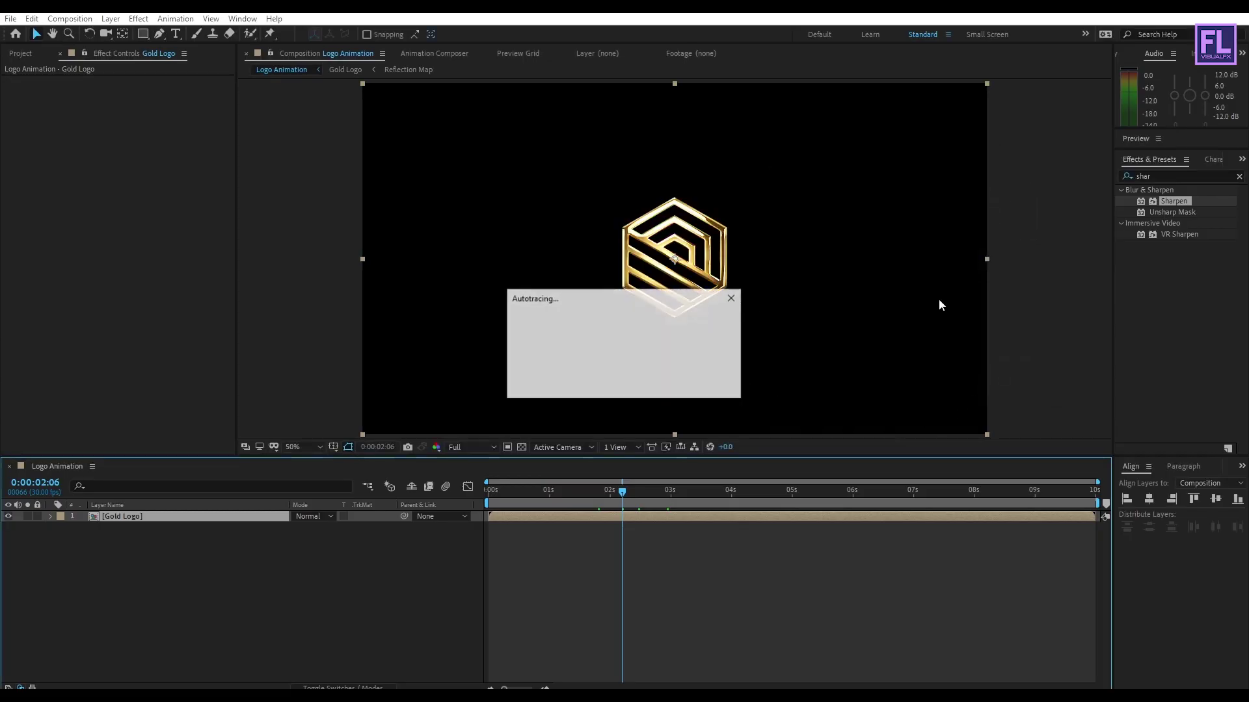
key(period)
key(period)
key(comma)
key(comma)
key(comma)
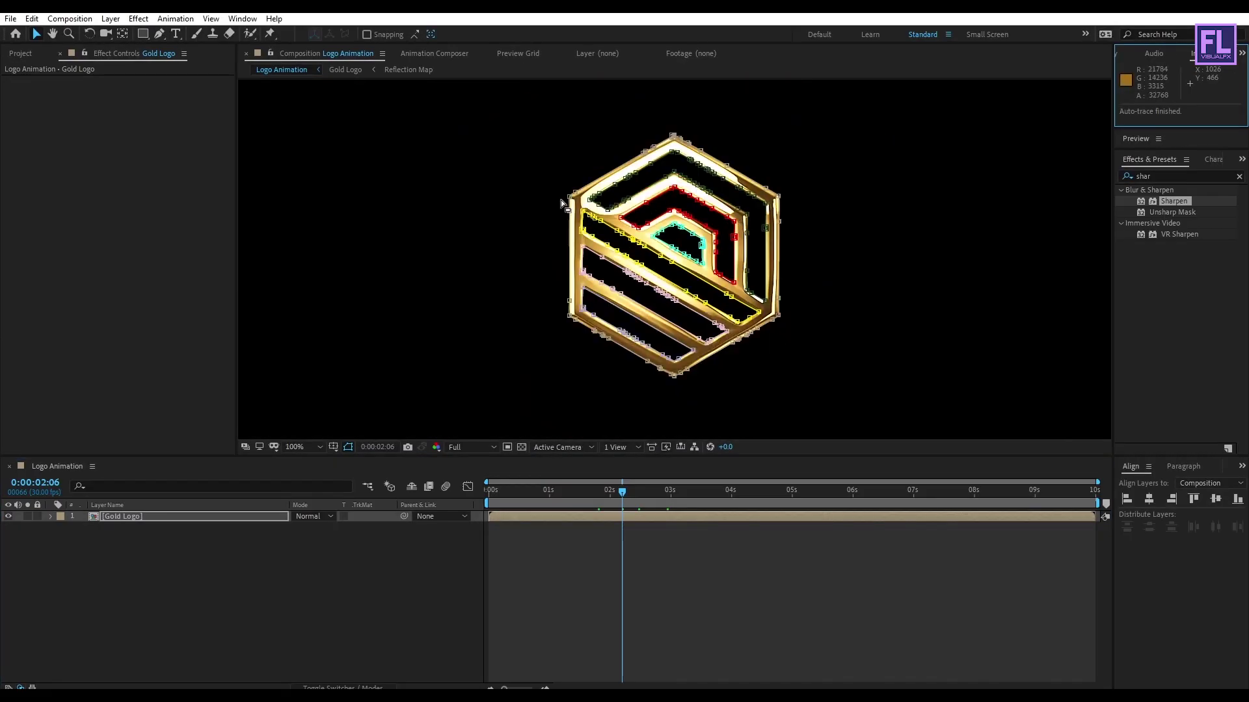
Reveal the traced masks of the Gold Logo layer and cut all of them to the clipboard.
click(146, 519)
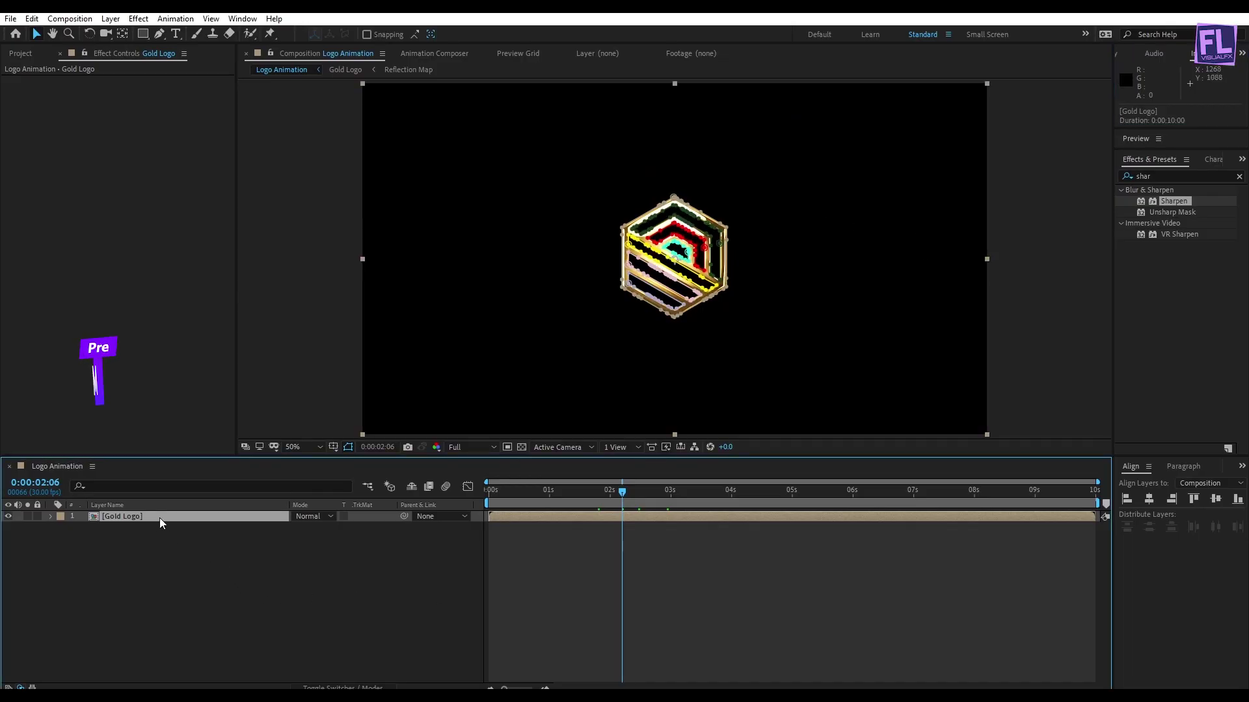
key(m)
drag(98, 537, 91, 669)
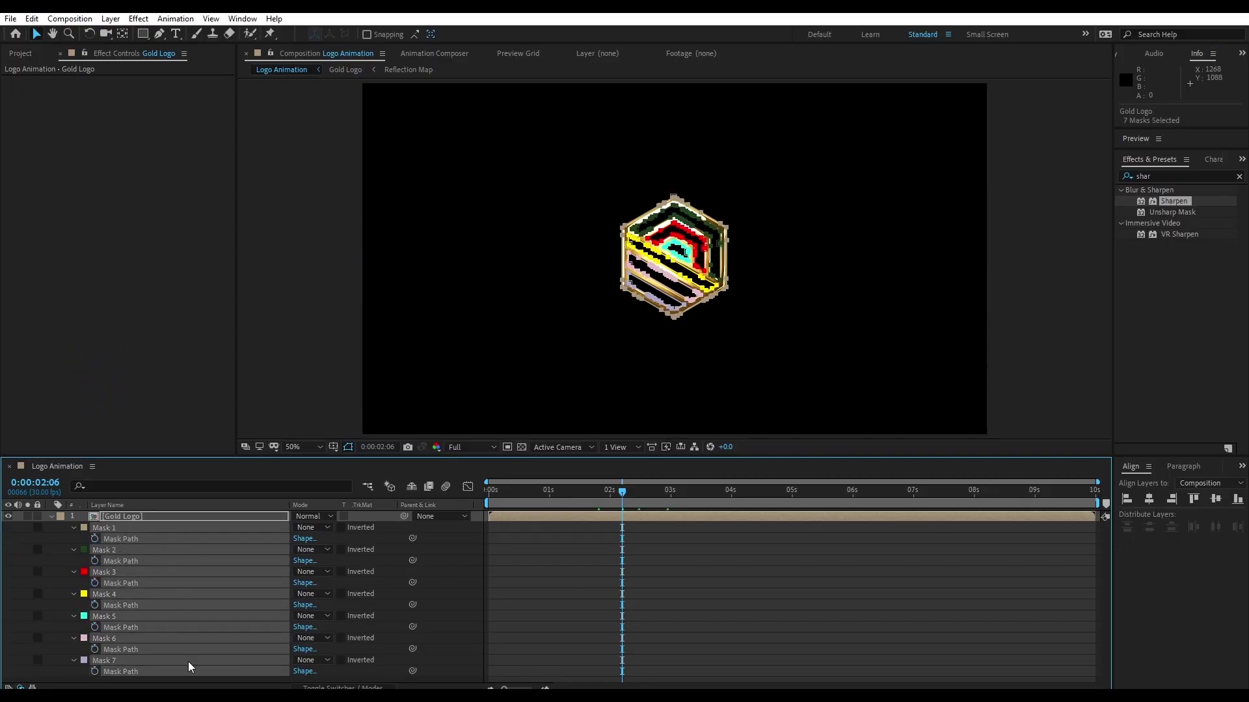
key(ctrl+x)
Create a black solid named Saber above Gold Logo and paste the cut logo masks onto it.
right_click(178, 591)
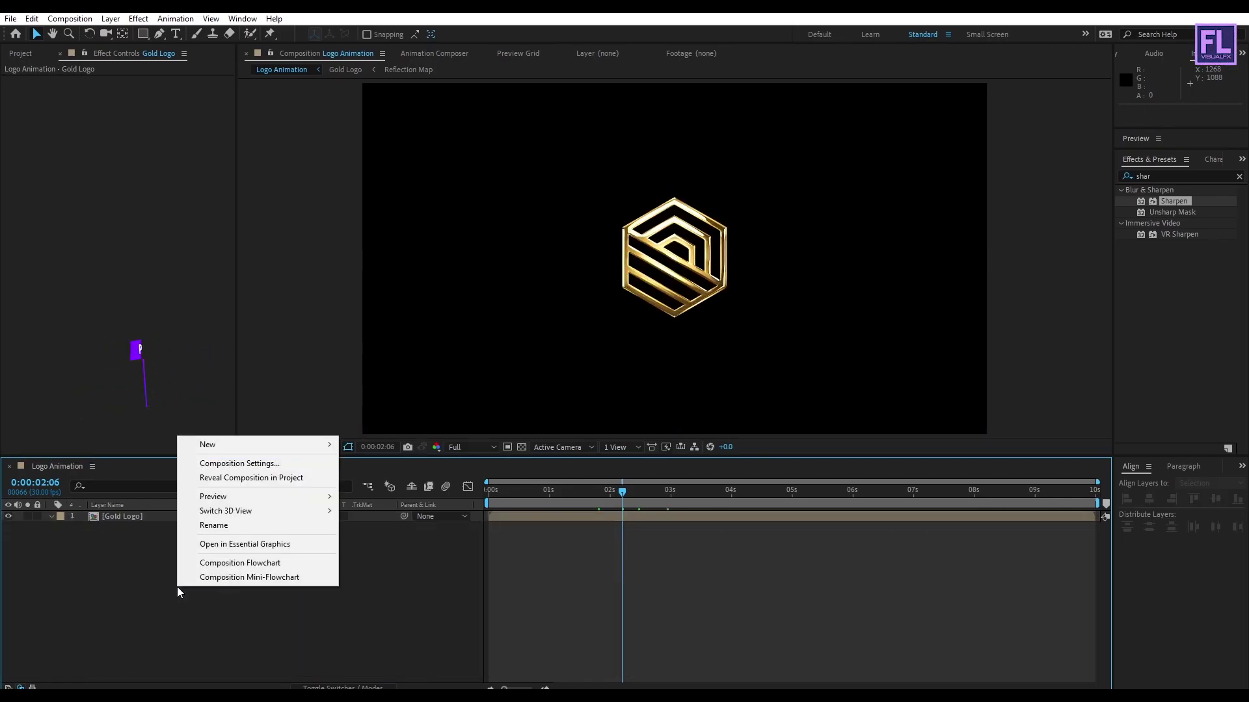
mouse_move(306, 448)
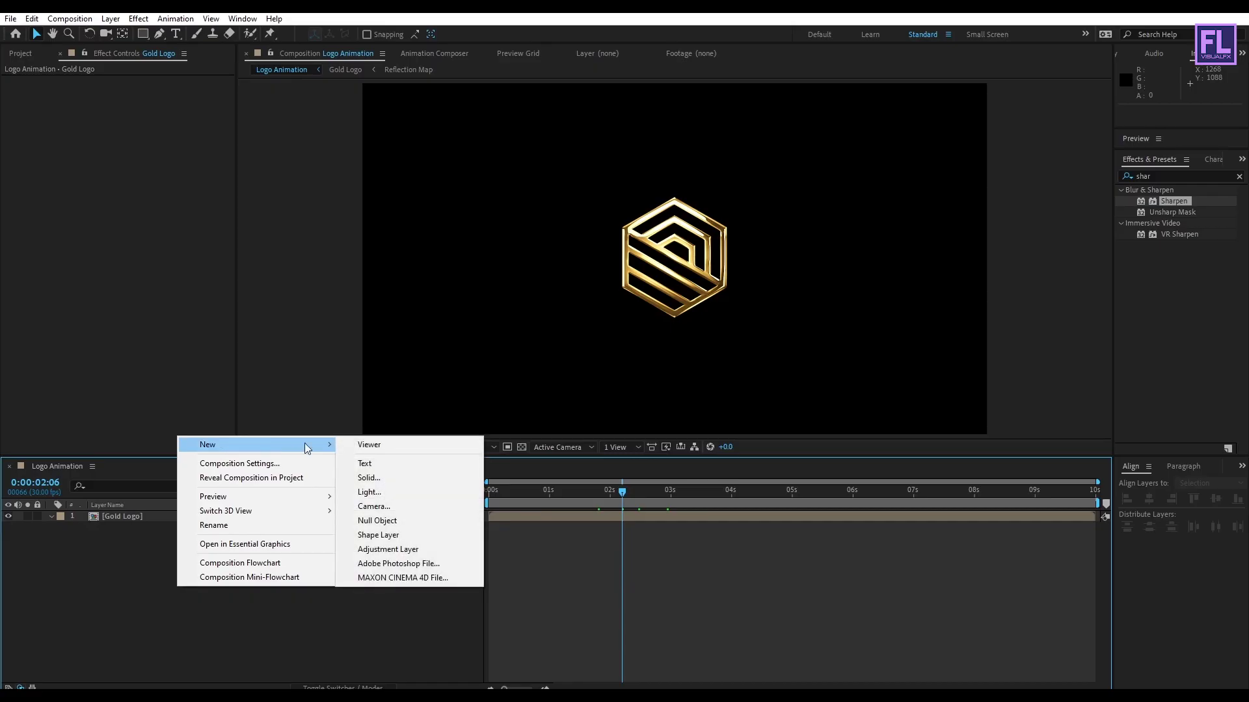
click(400, 479)
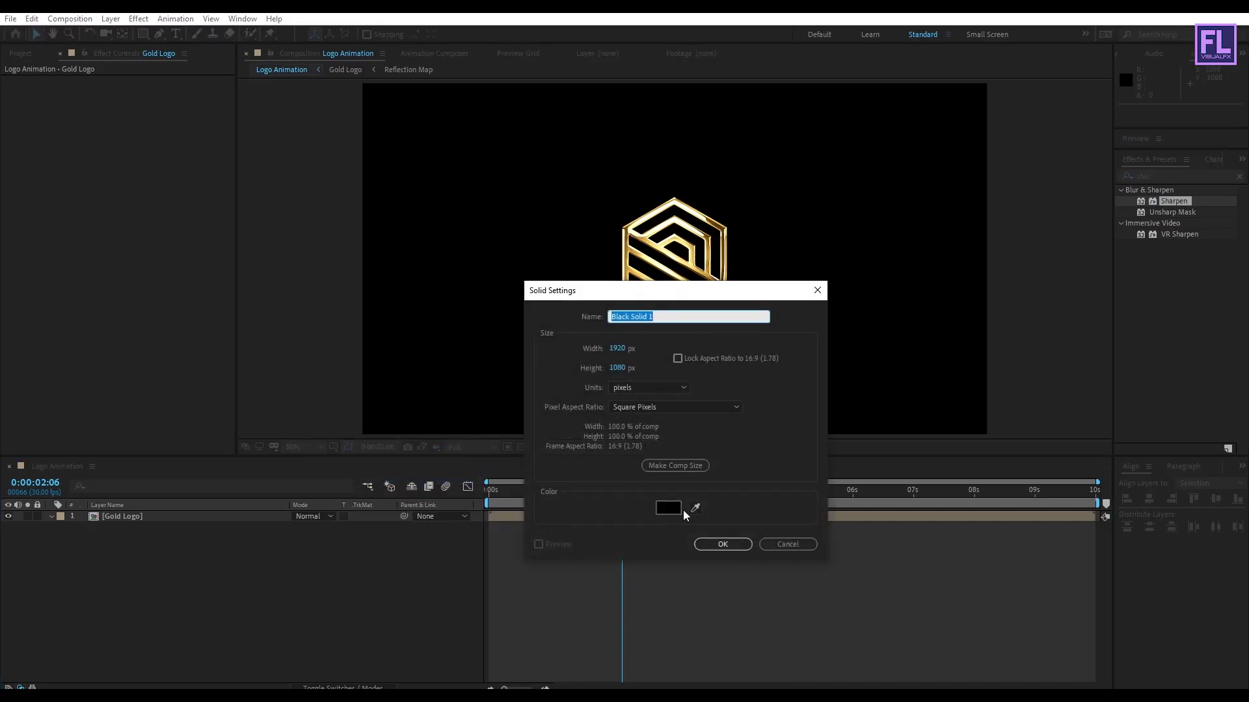
text(Saber)
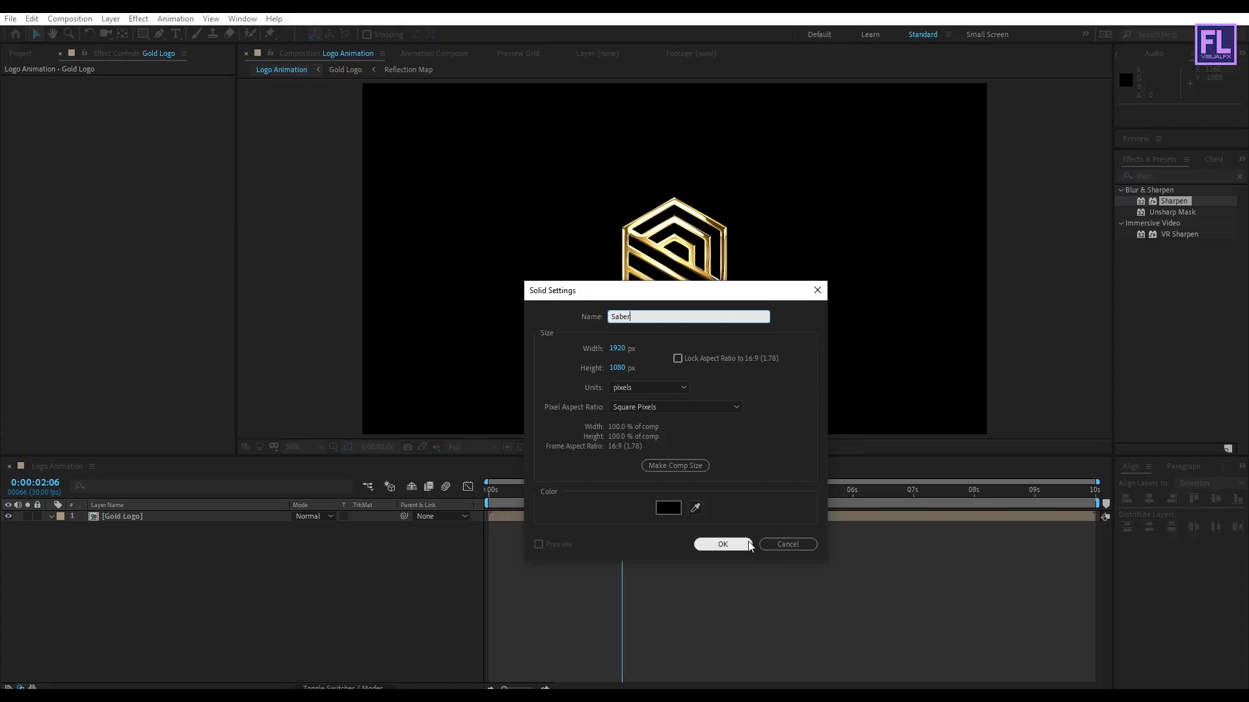
click(722, 544)
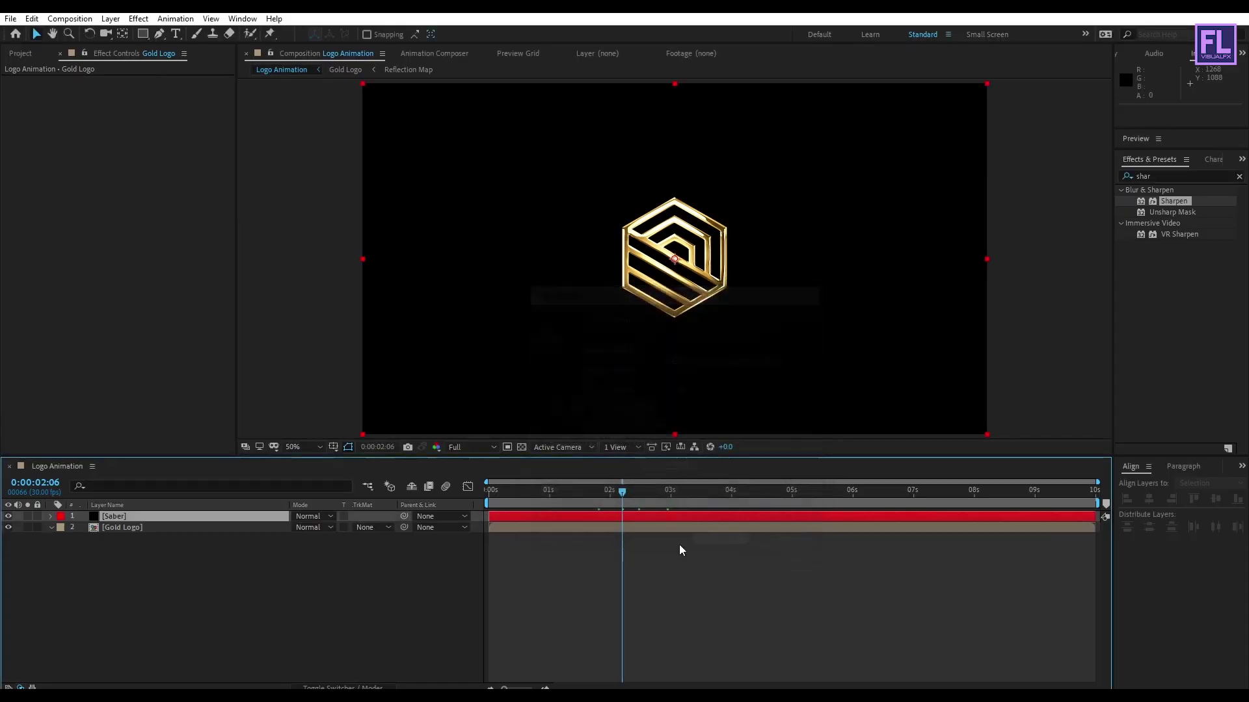
key(ctrl+v)
click(138, 514)
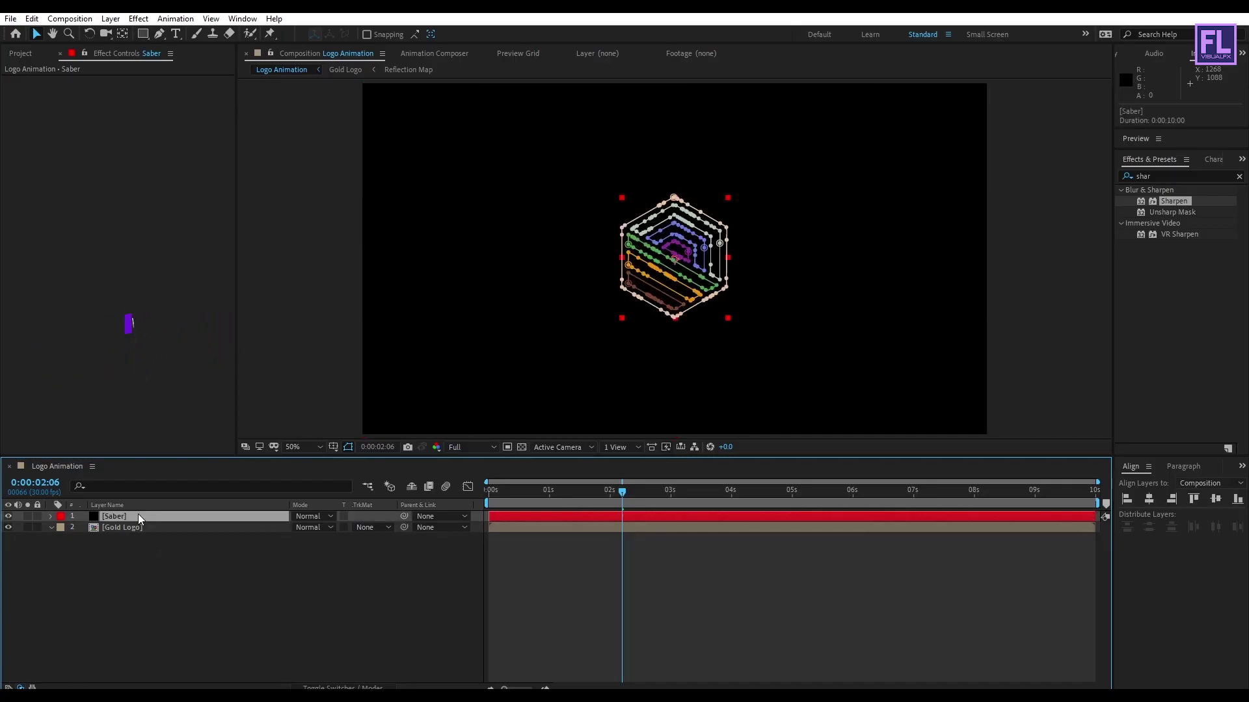
Find the Video Copilot Saber effect and apply it to the Saber solid.
click(1240, 180)
click(1240, 180)
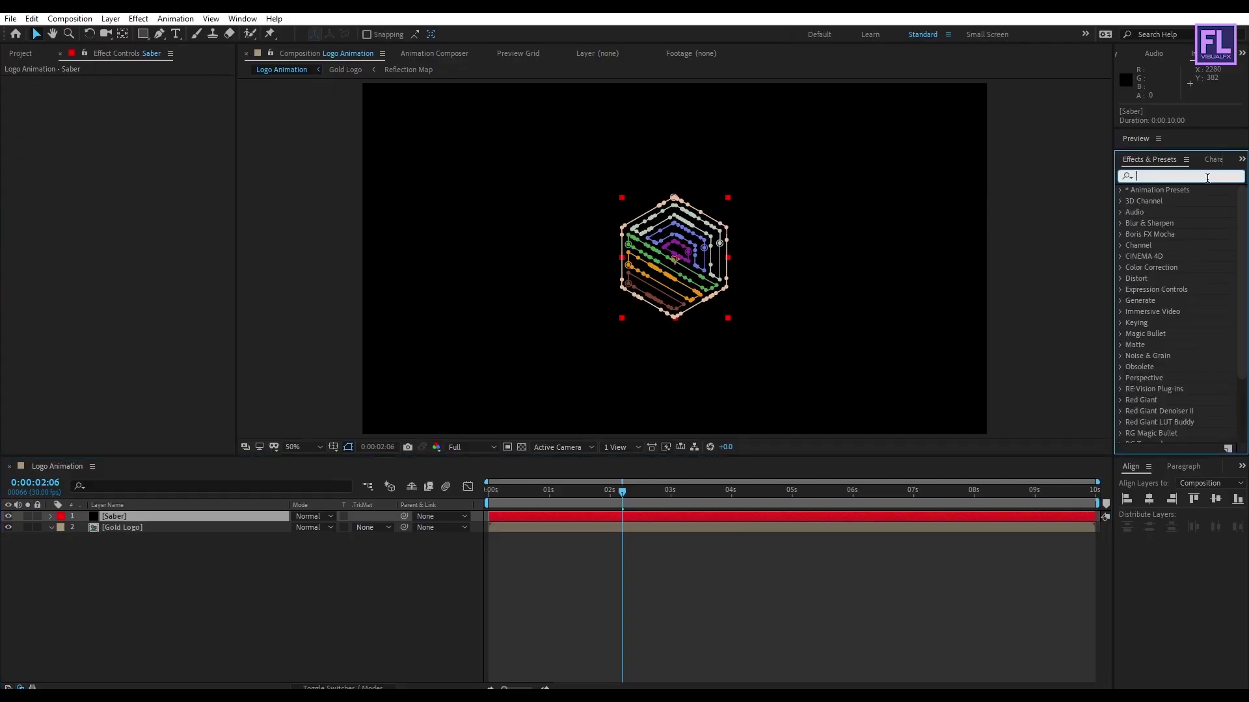
text(sab)
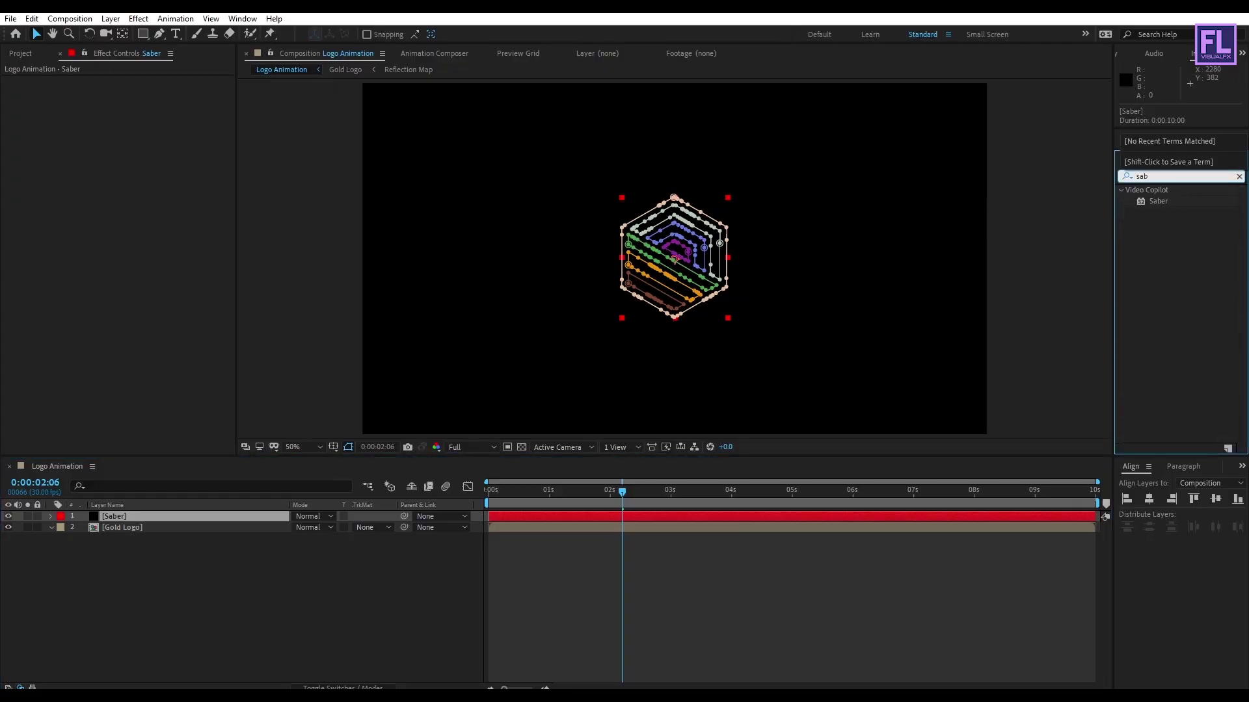
click(1160, 201)
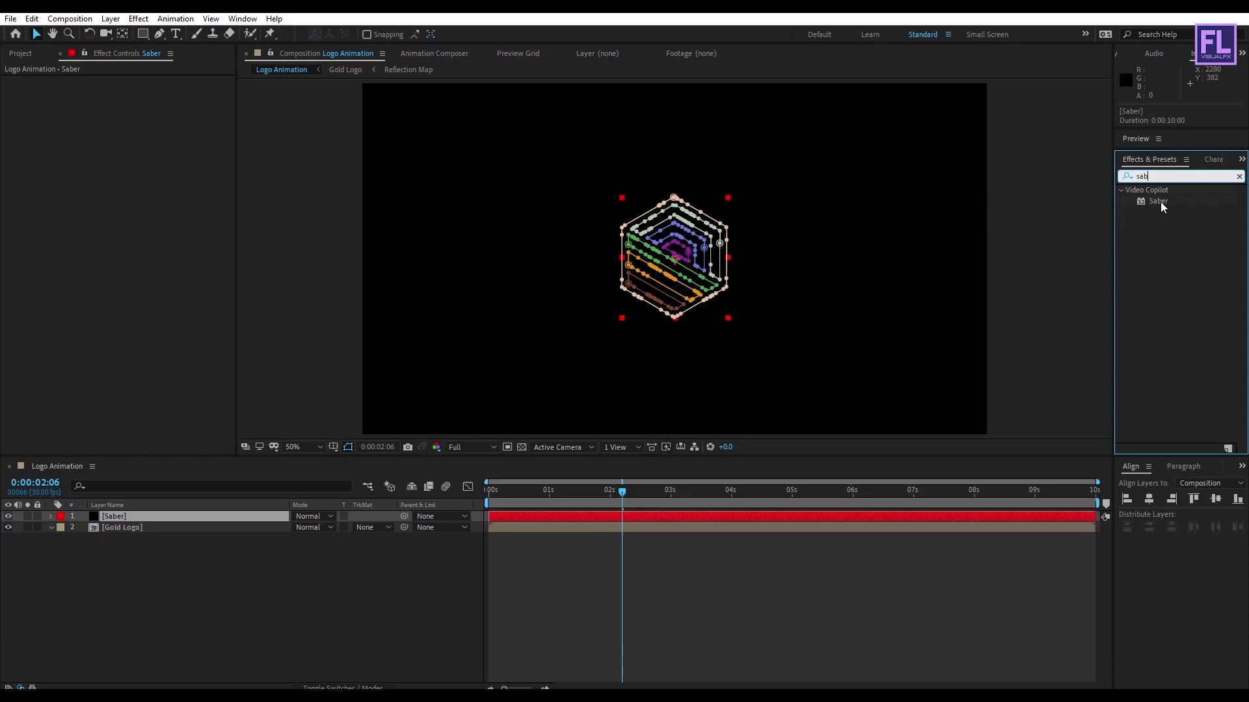
click(1160, 202)
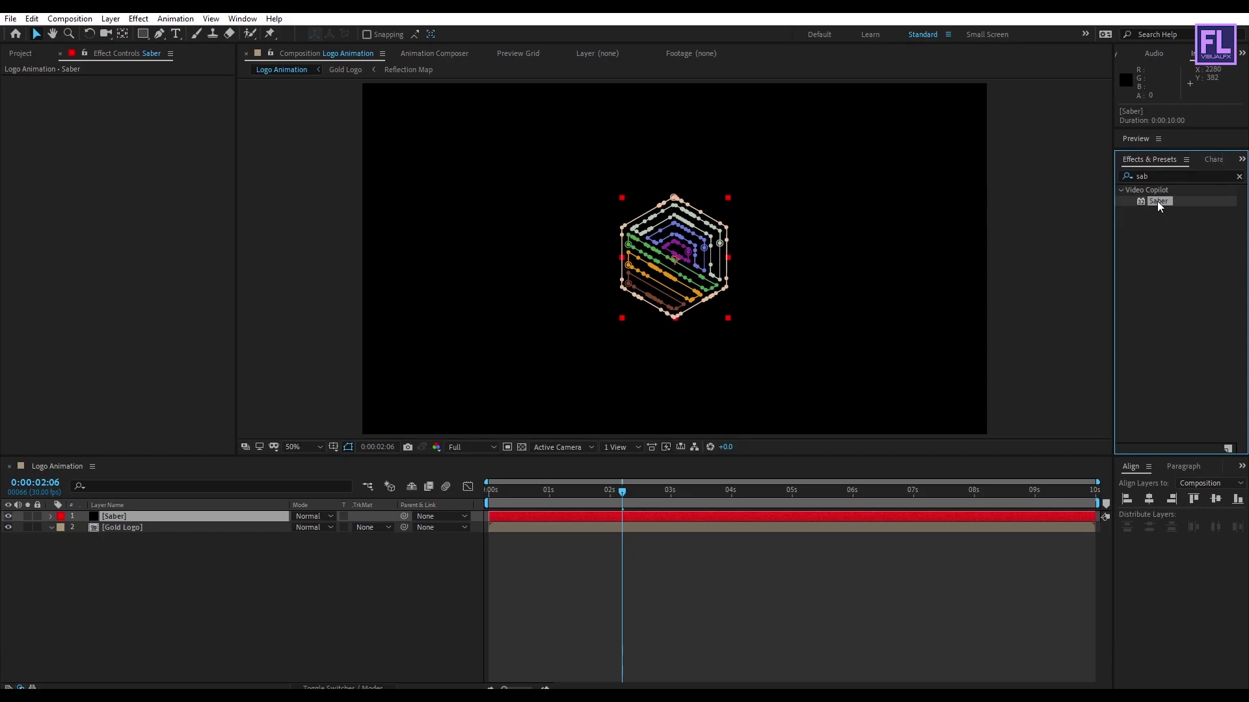
drag(1158, 200, 148, 515)
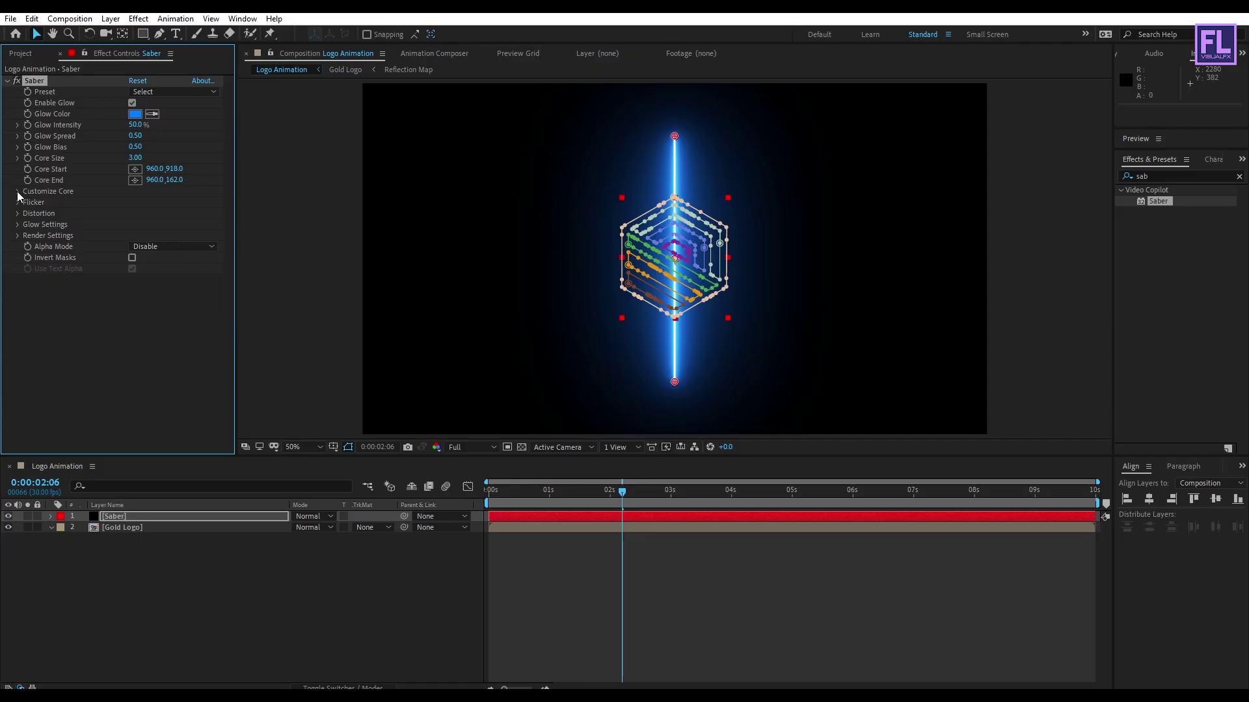
Set the Saber effect's Core Type to Layer Masks under Customize Core.
click(17, 191)
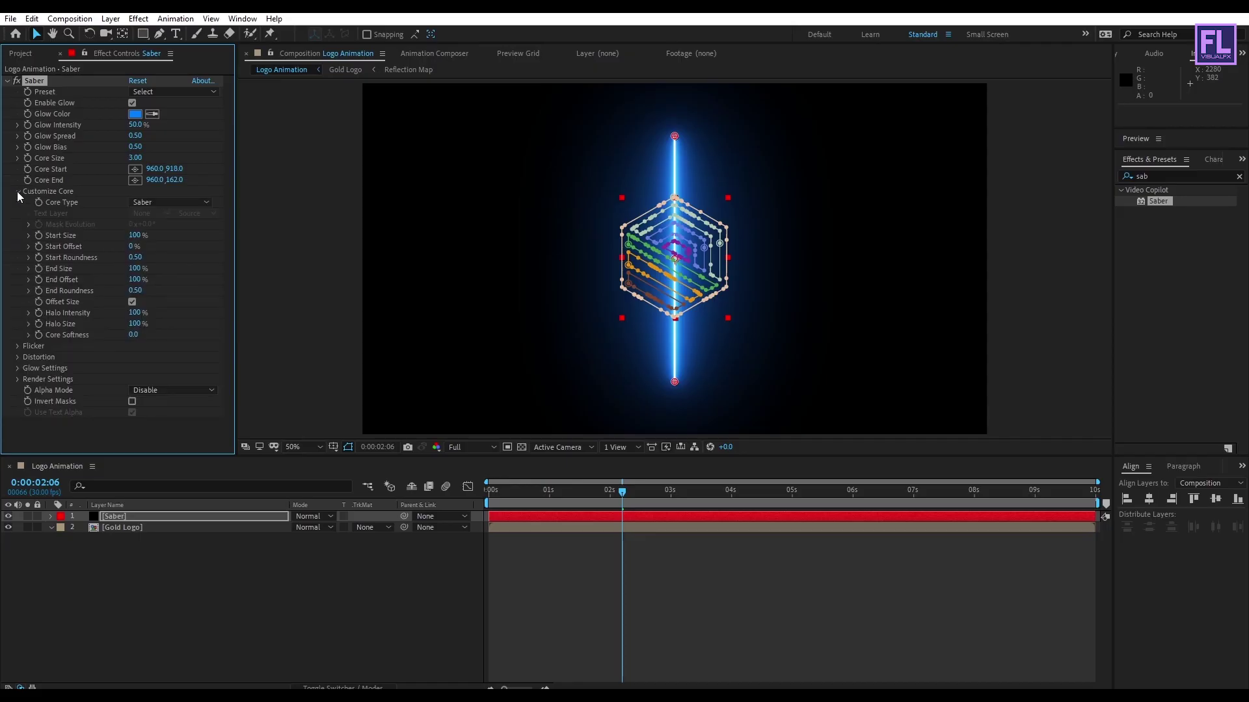
click(142, 203)
click(184, 233)
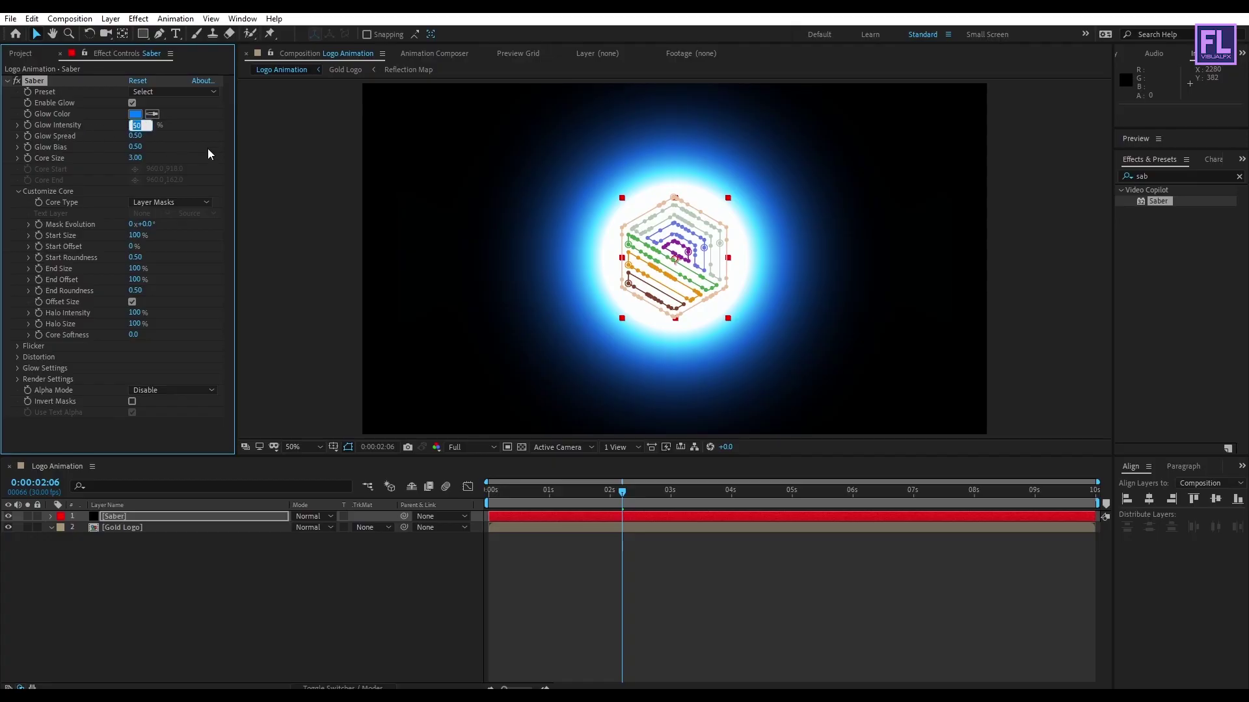
Set the Saber effect's Glow Intensity to 11% and Glow Spread to 0.03.
text(11)
key(Return)
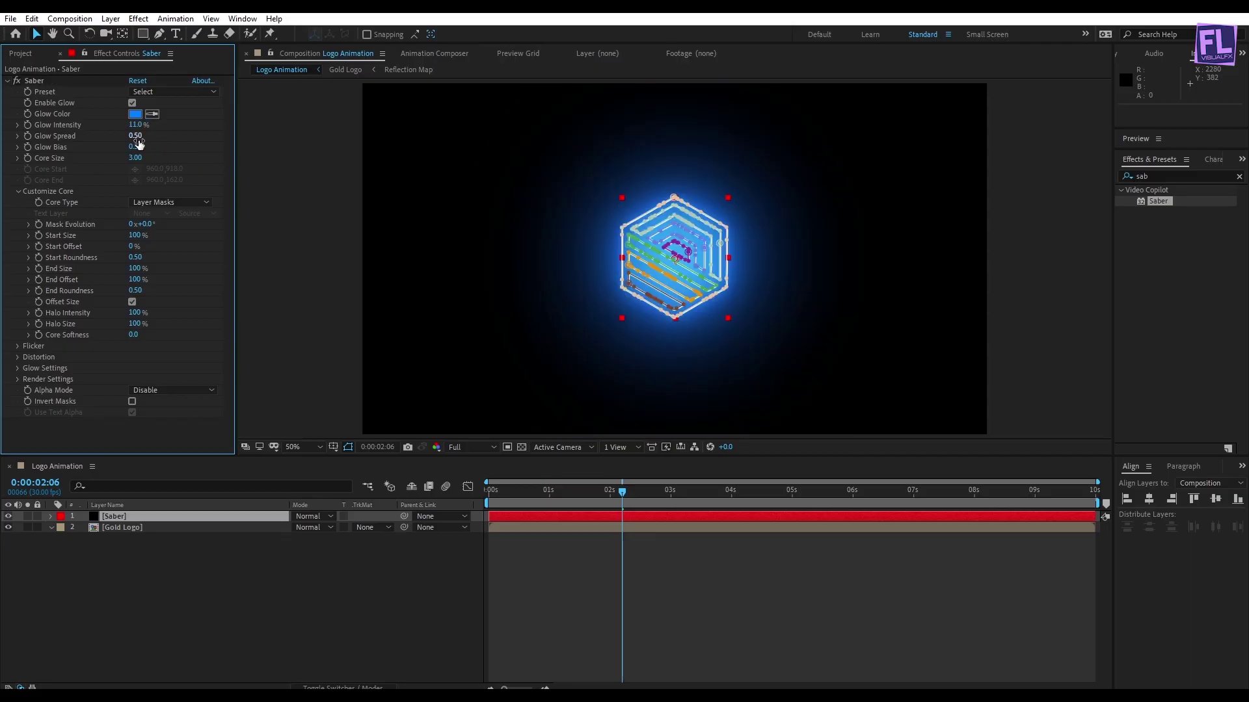
drag(138, 143, 107, 143)
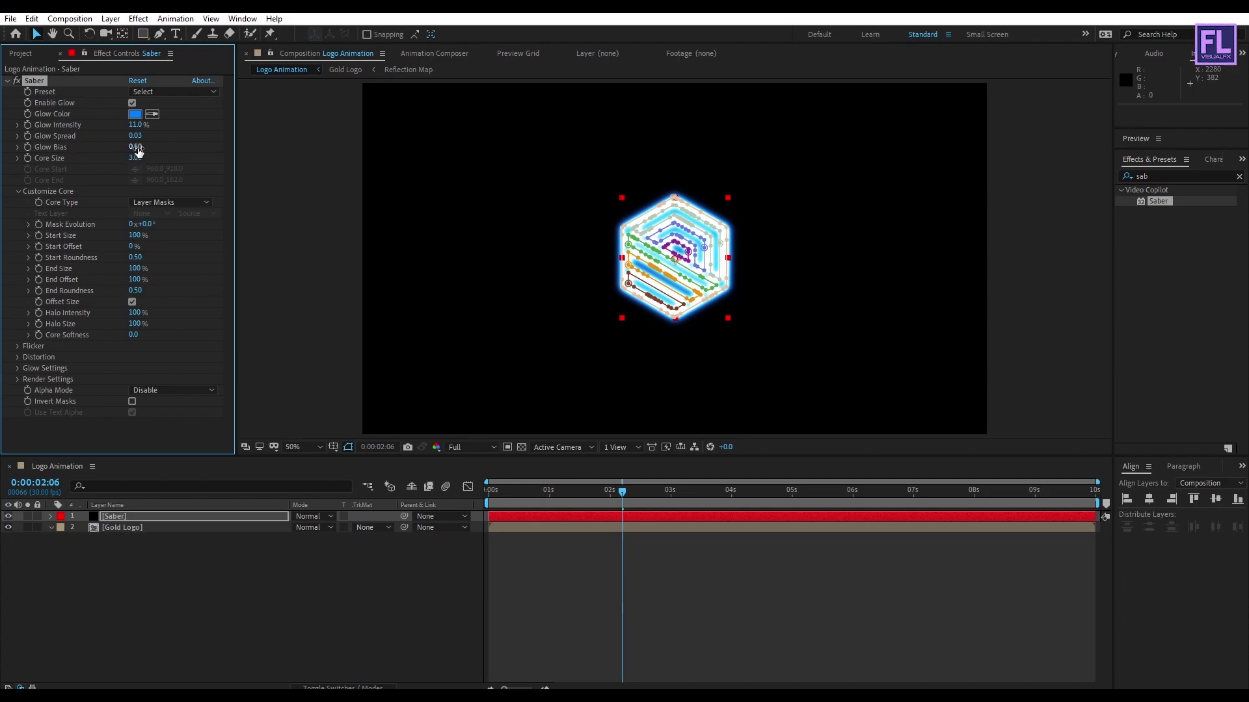
Try a different Glow Bias, undo that change, and reduce the Saber Core Size to 1.40.
drag(128, 149, 138, 157)
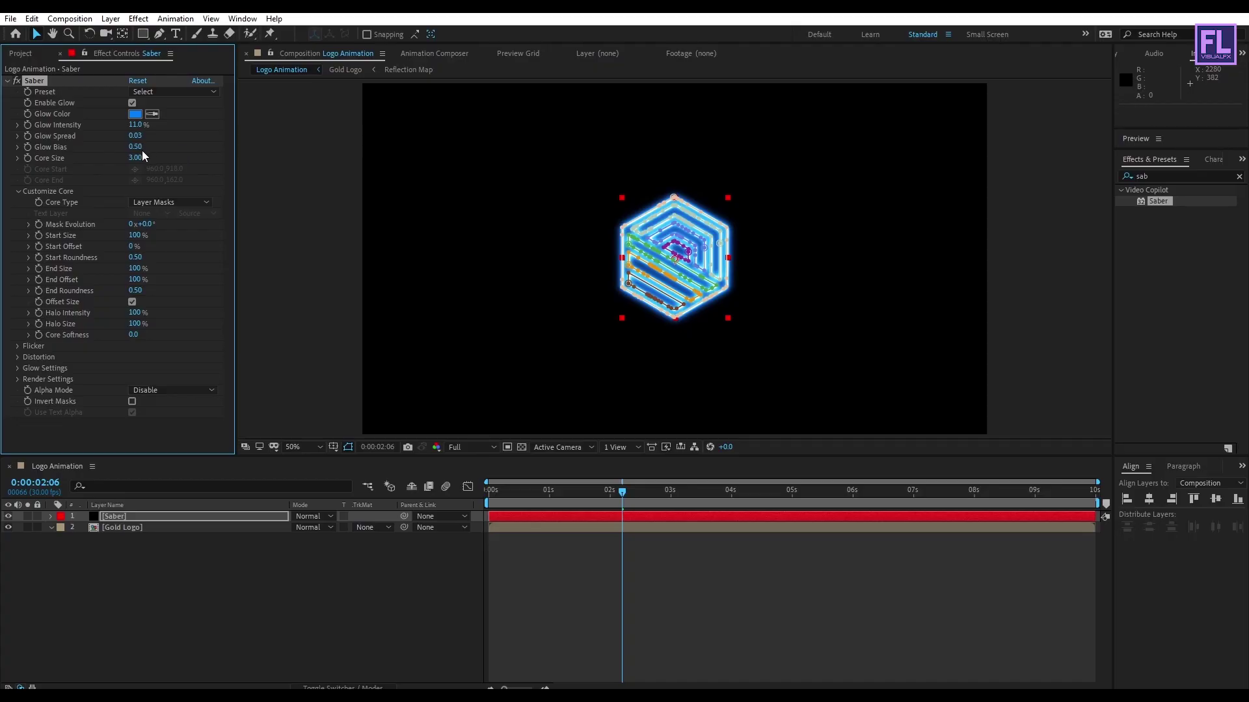
key(ctrl+z)
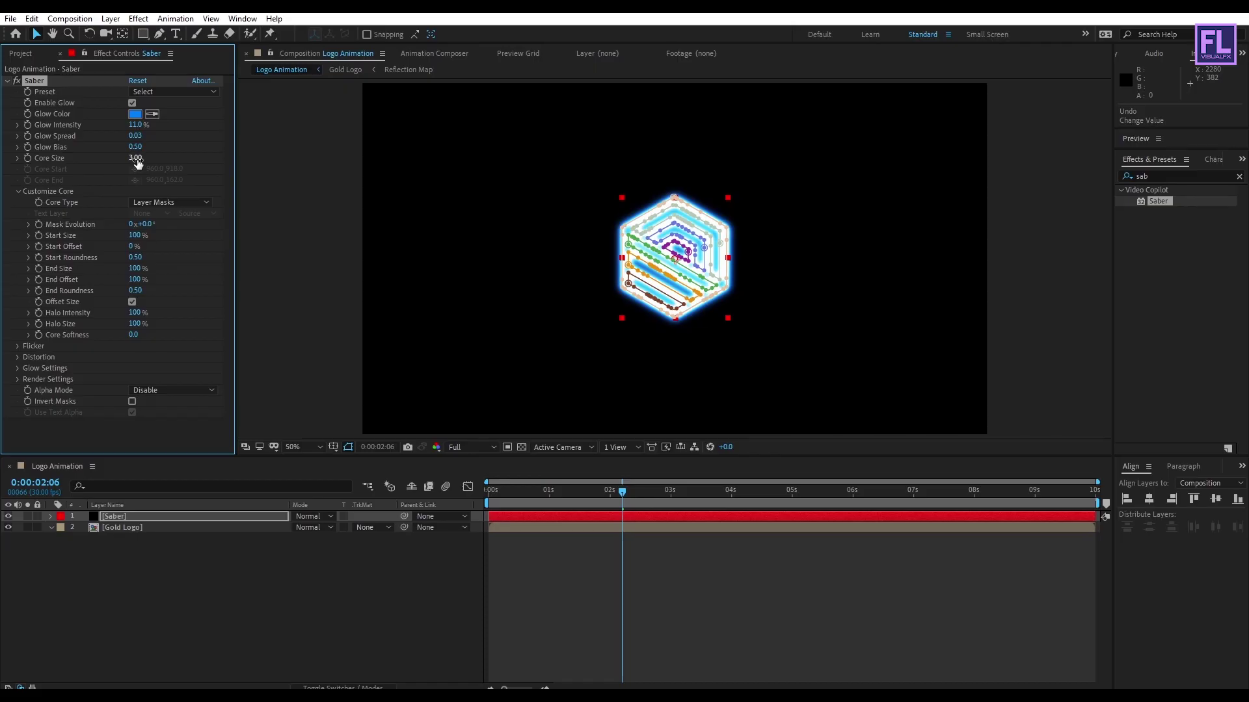
drag(137, 165, 125, 162)
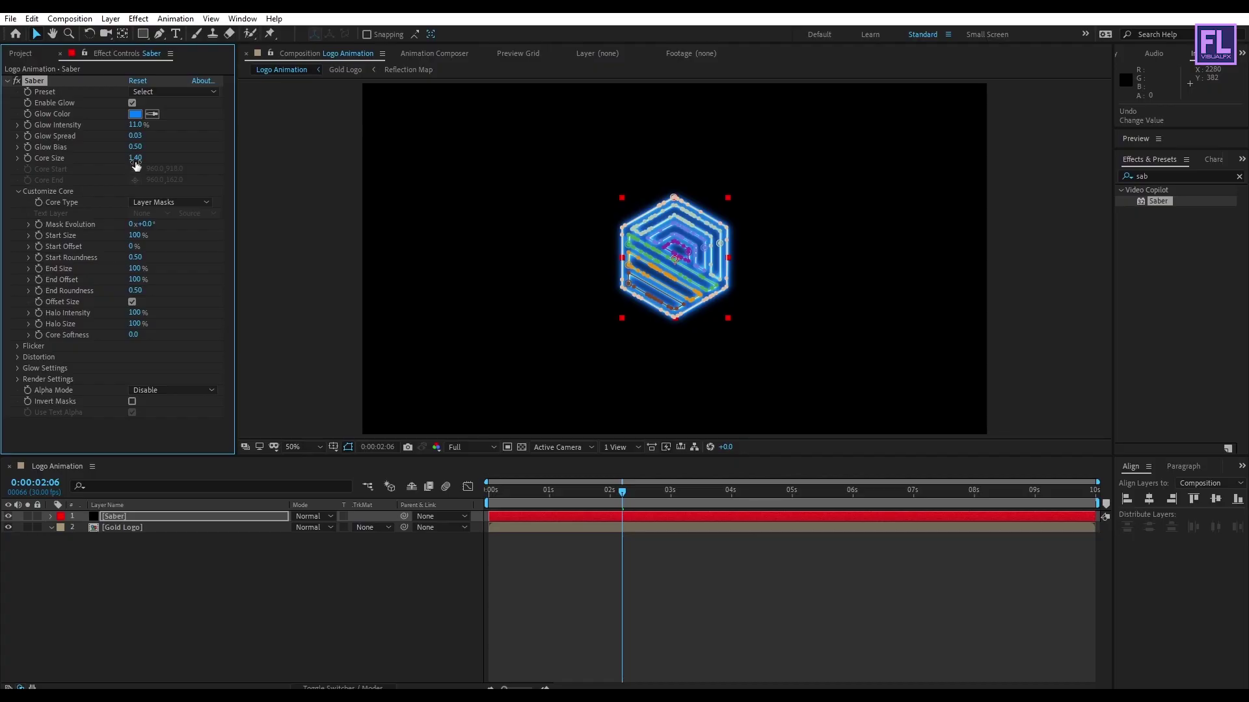
click(318, 593)
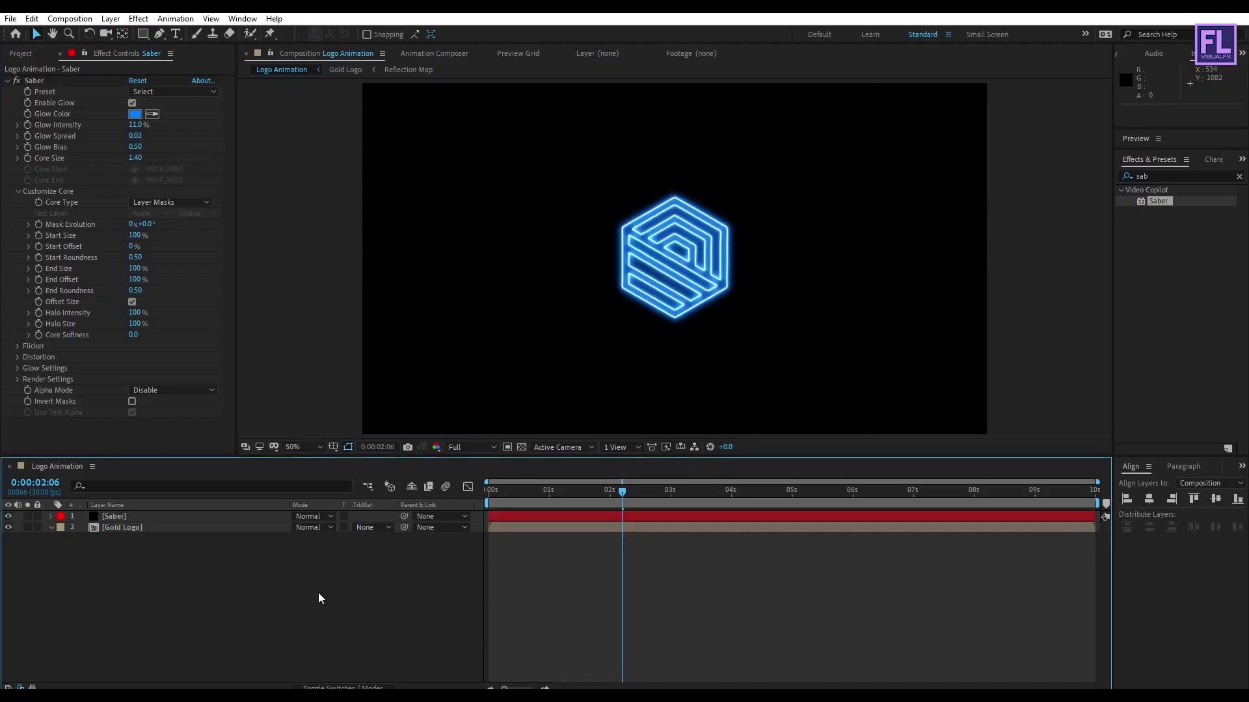
Change the Saber Glow Color to white (FFFFFF) and deselect the layer.
click(135, 115)
text(ffffff)
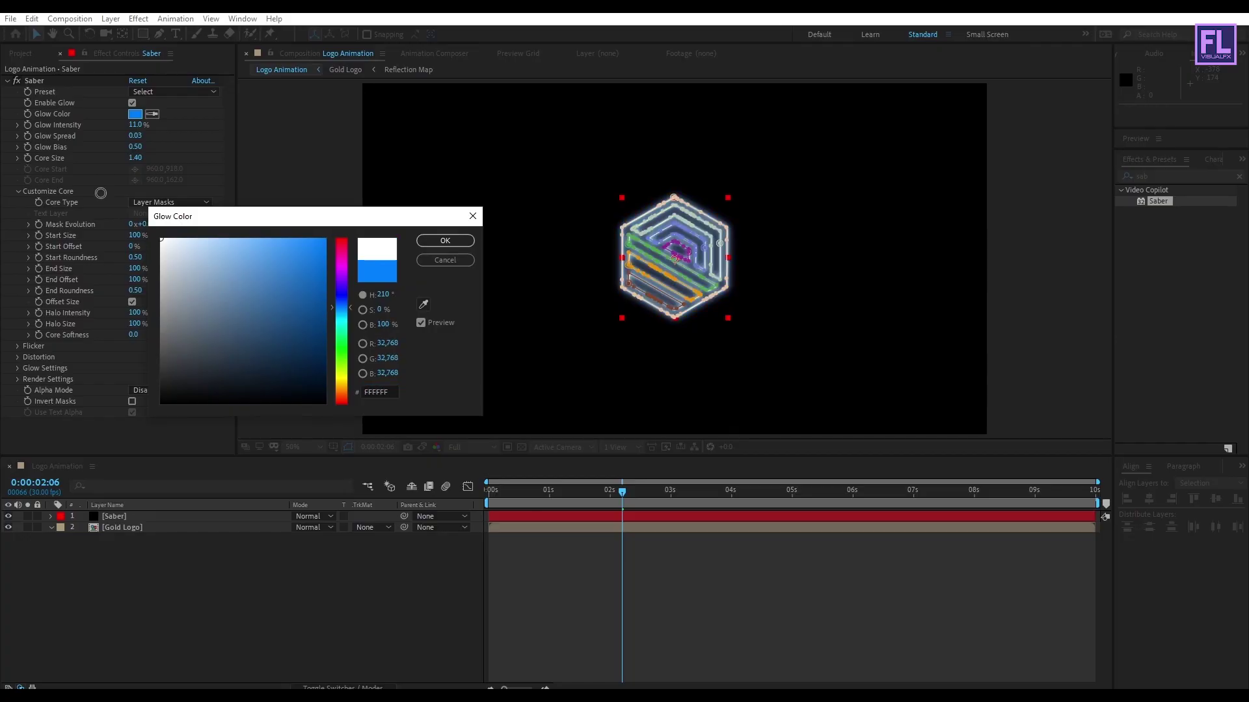
drag(236, 221, 222, 187)
click(430, 207)
click(318, 593)
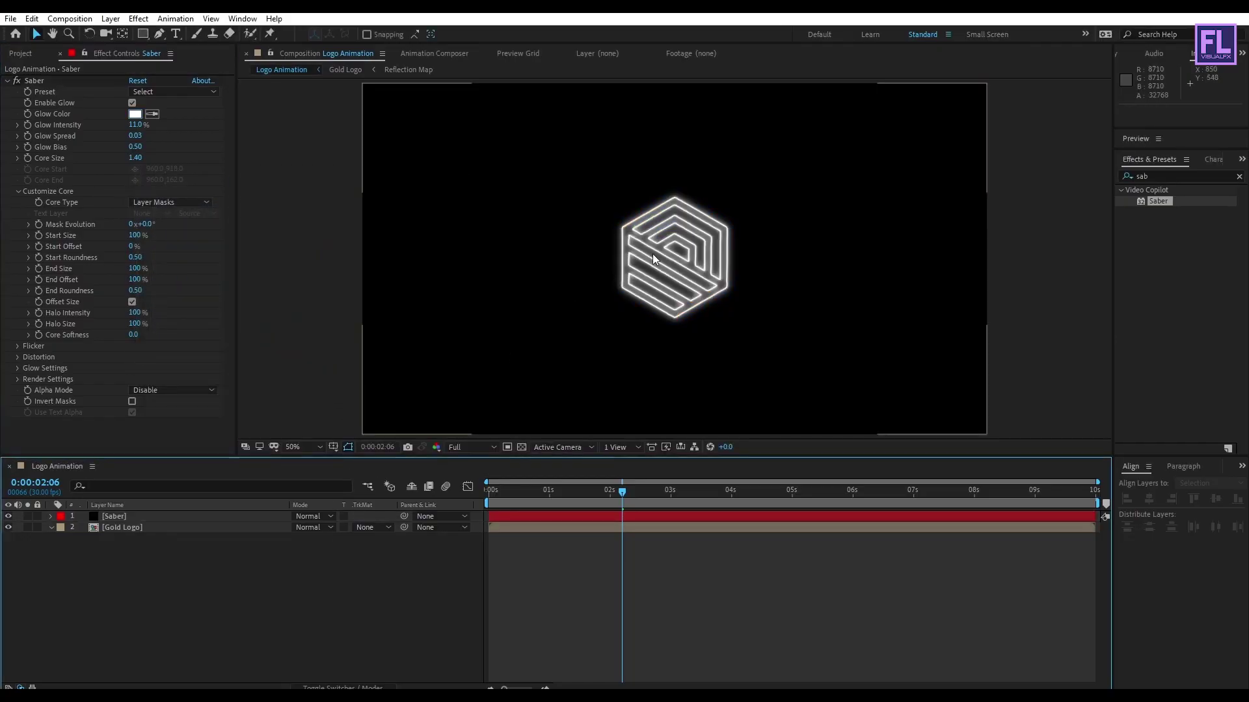
Taper the Saber strokes along the logo outlines by setting End Size to 0%.
scroll(653, 254, up, 2)
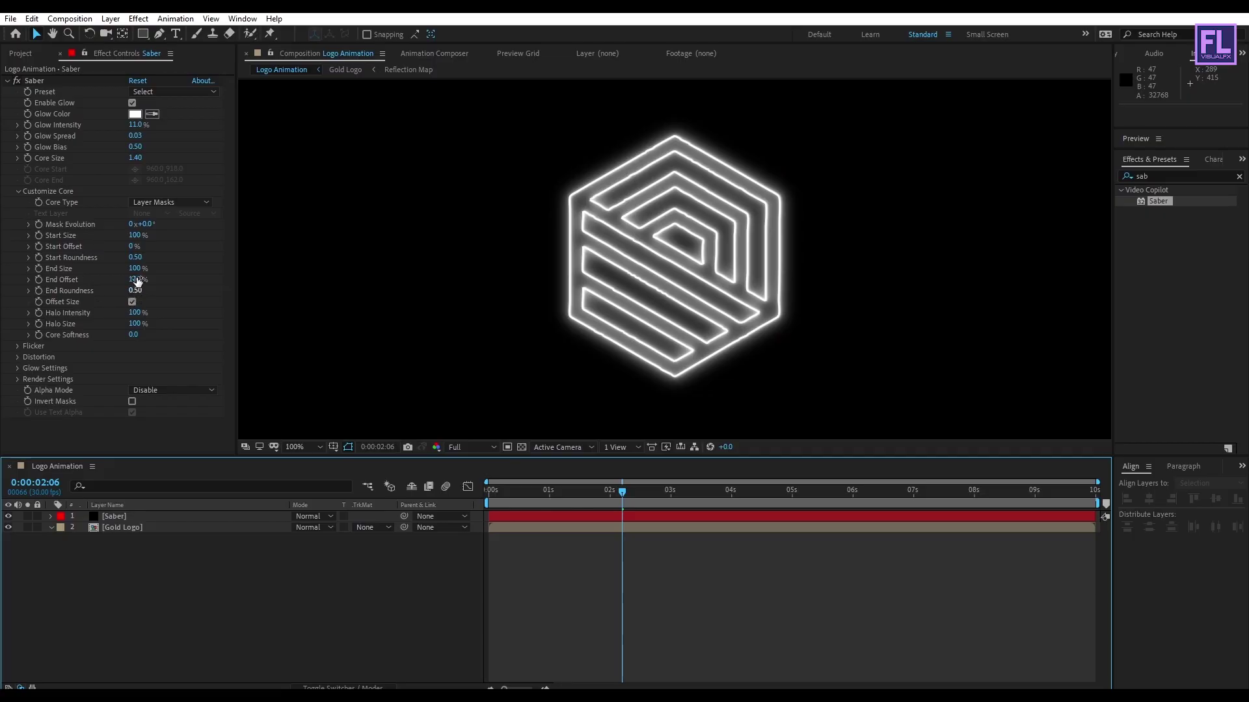
drag(130, 269, 56, 273)
click(189, 594)
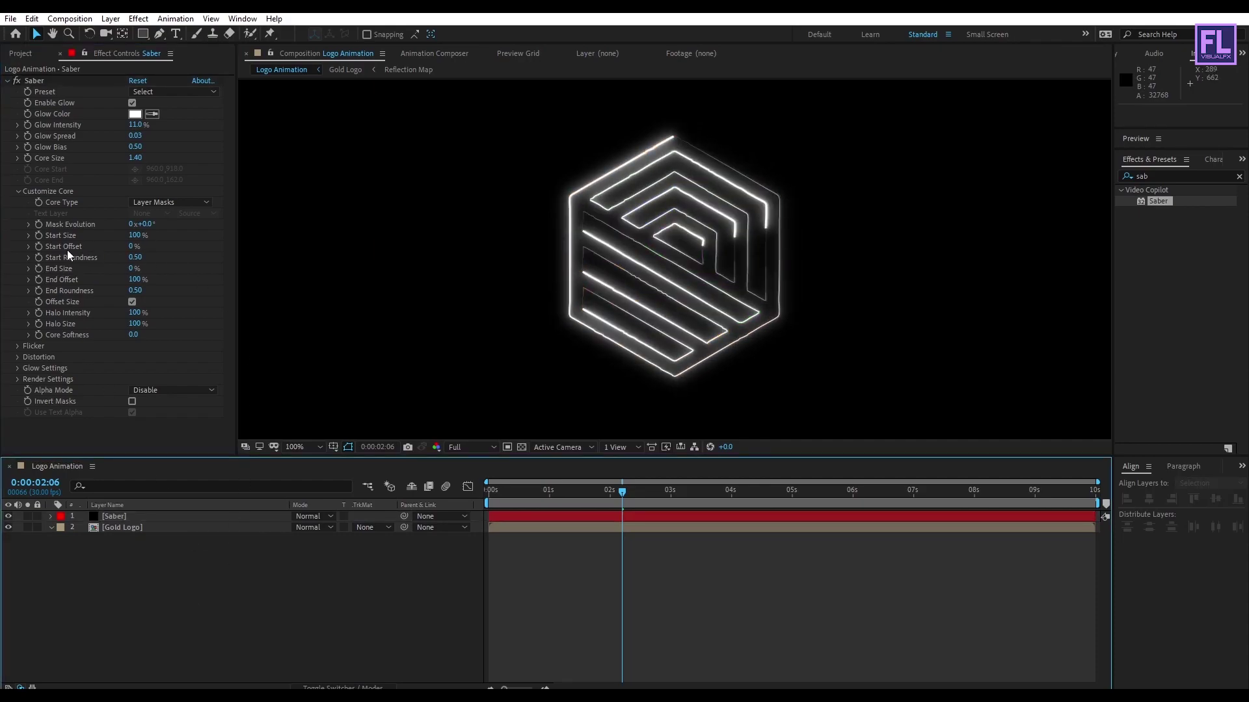
Set both the Start Offset and the End Offset of the Saber core to 55%.
click(132, 246)
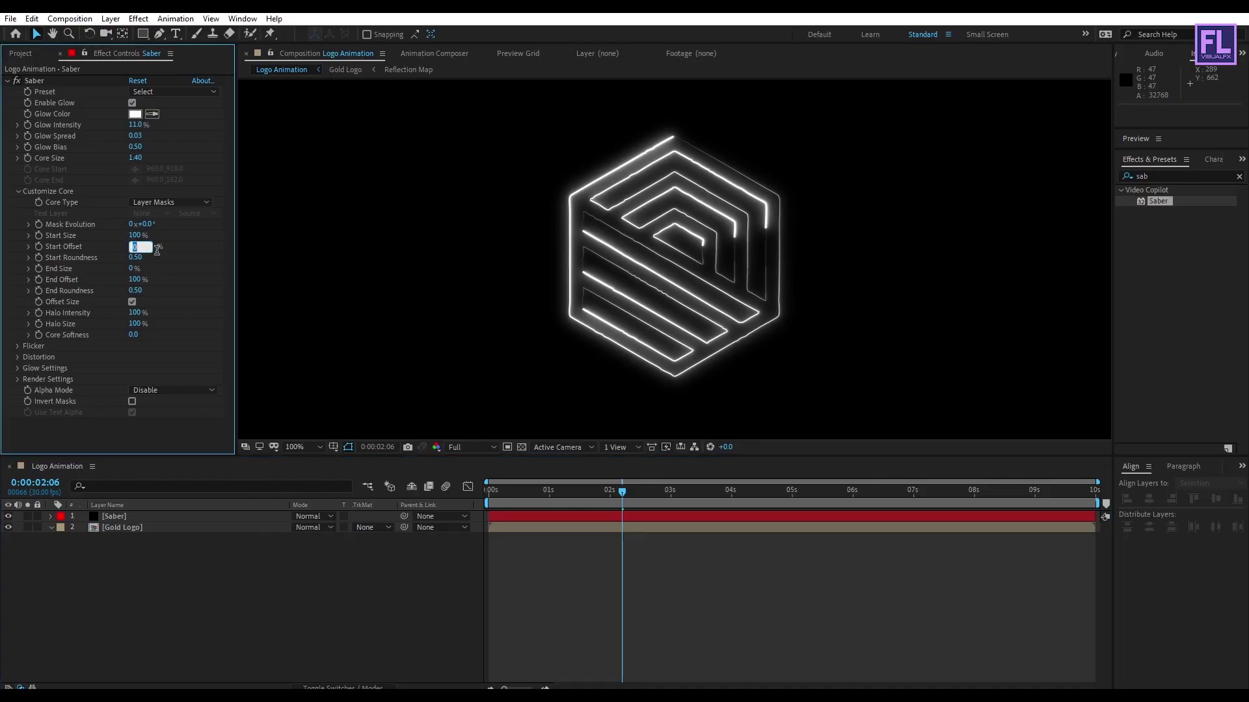
text(55)
key(Return)
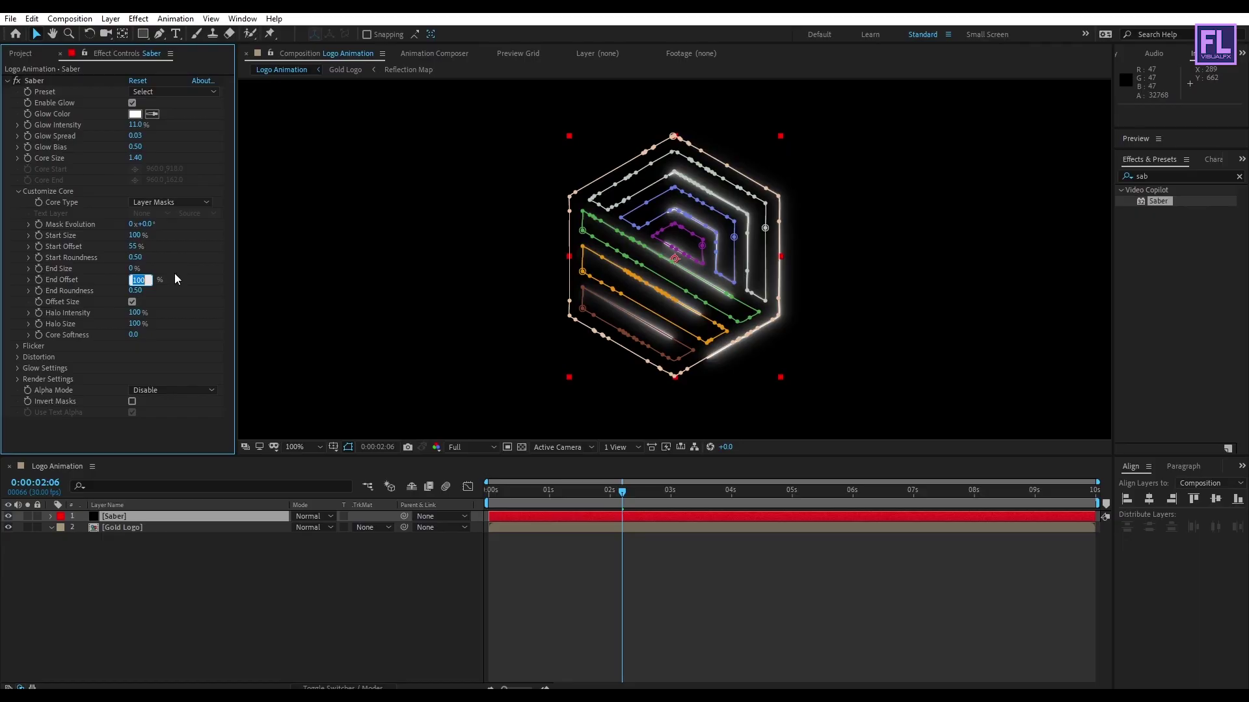
text(55)
key(Return)
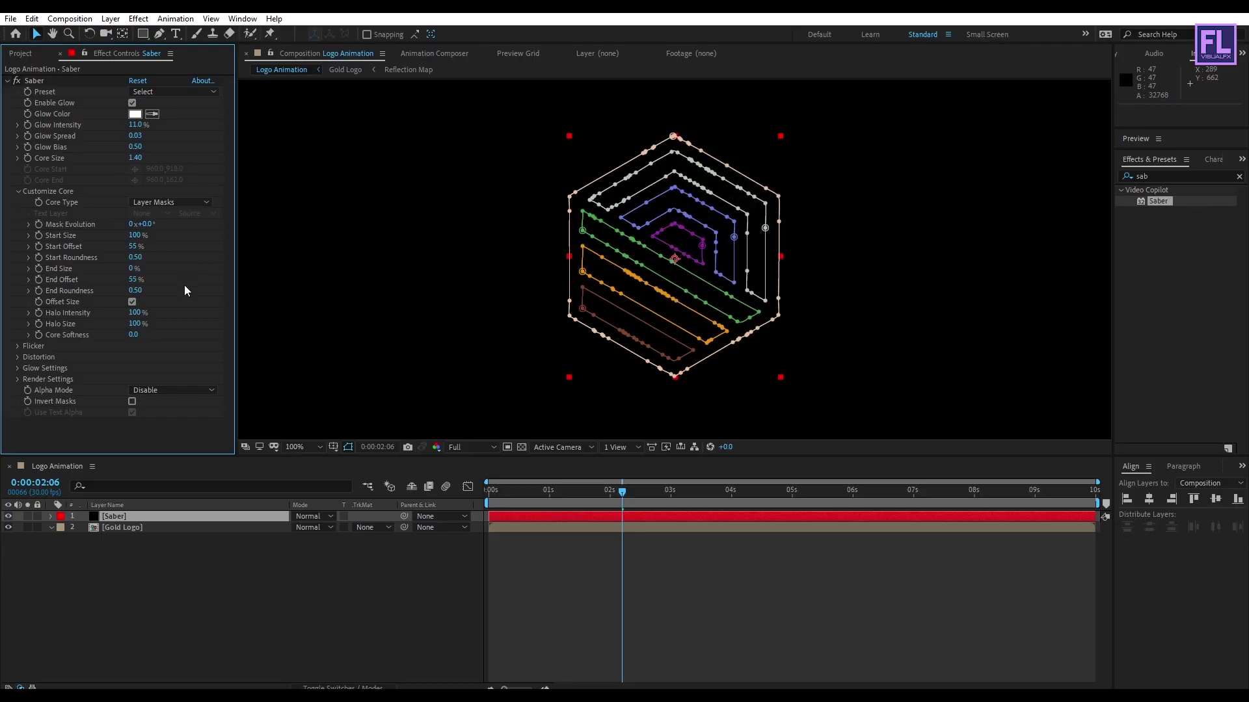
Animate the Saber Start Offset with keyframes from 55% at 0:00:00:00 to 0% at 0:00:03:00.
click(598, 513)
key(Home)
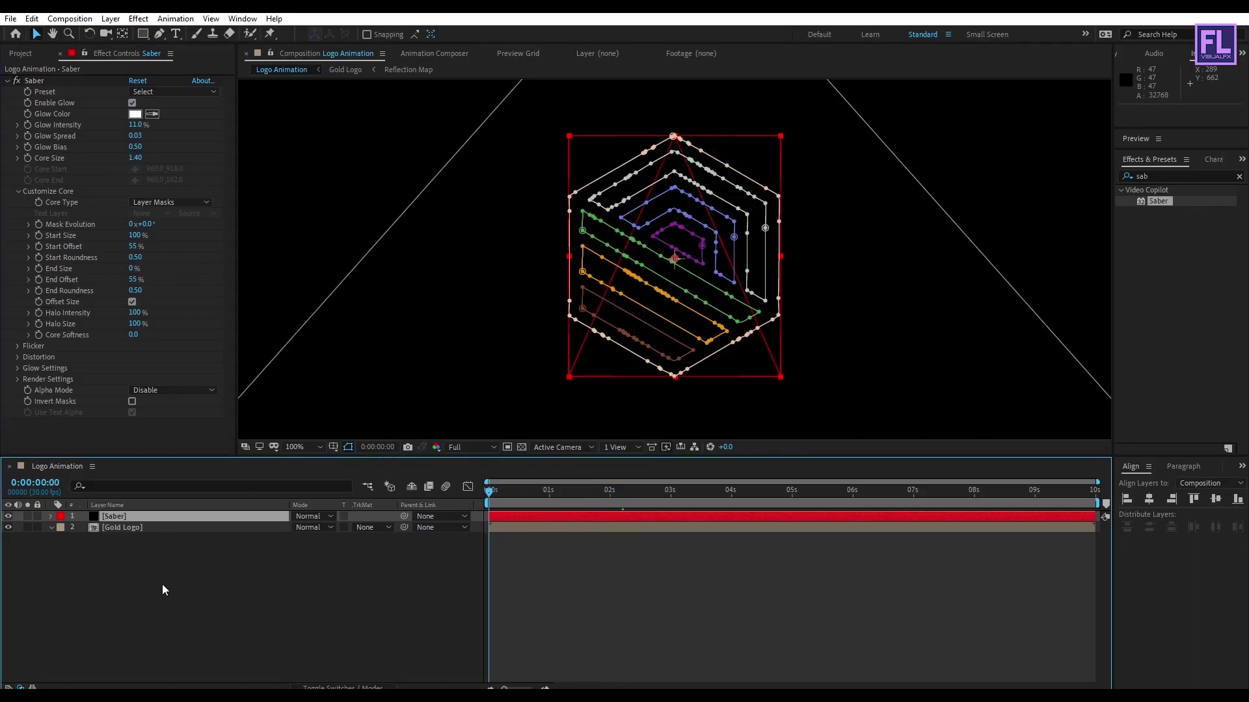
click(39, 247)
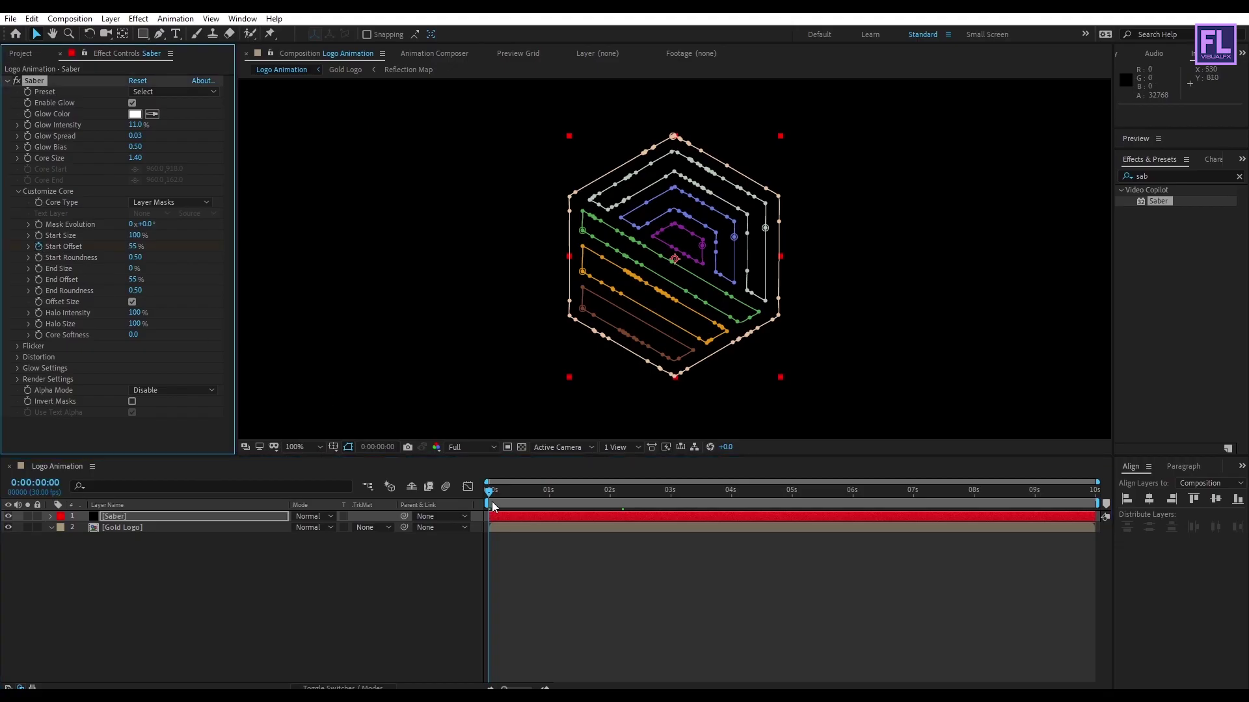
drag(493, 494, 672, 492)
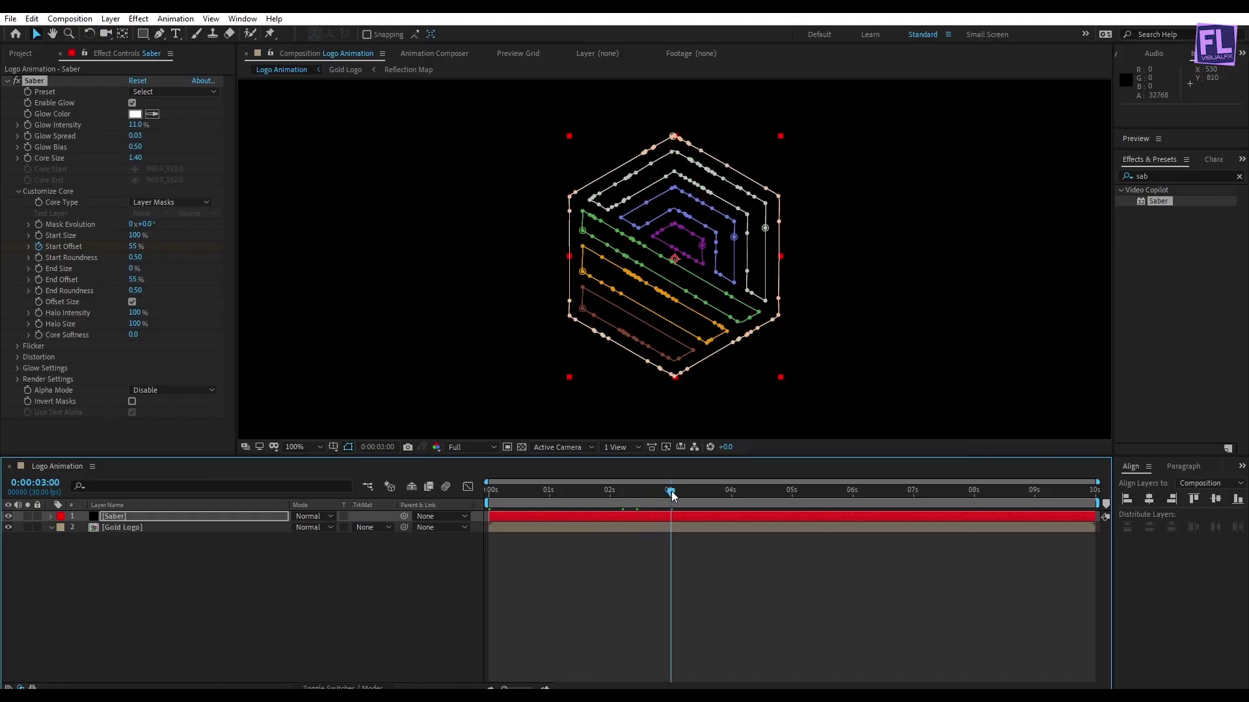
drag(133, 247, 55, 246)
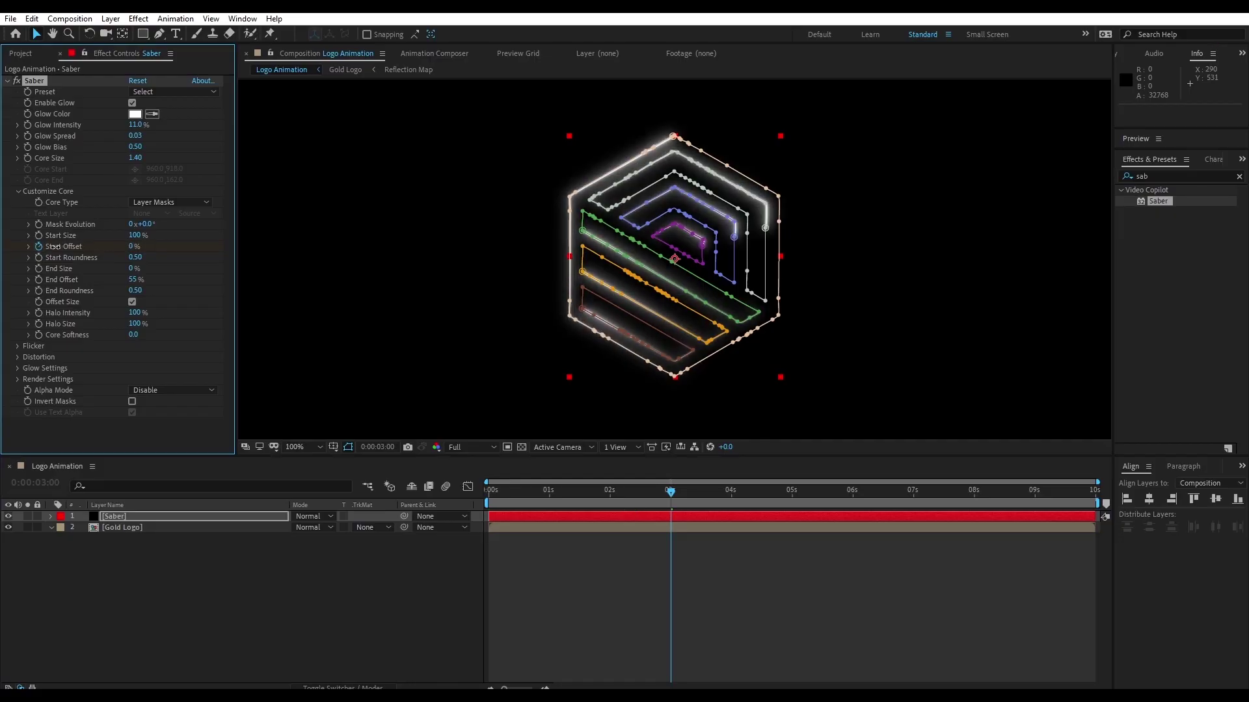
click(179, 566)
Keyframe the Saber End Offset from 55% at 0:00:02:00 to 0% at 0:00:02:29, and reveal the layer's keyframes in the timeline.
click(180, 517)
drag(670, 493, 611, 493)
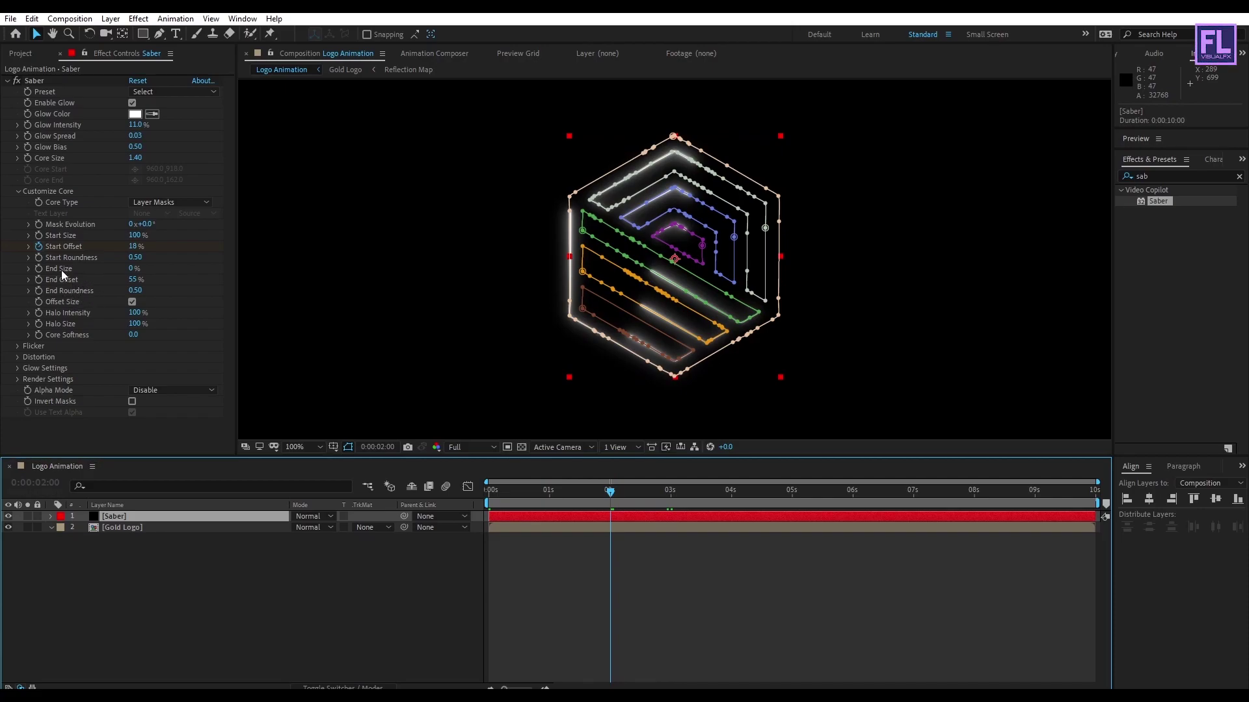
click(39, 280)
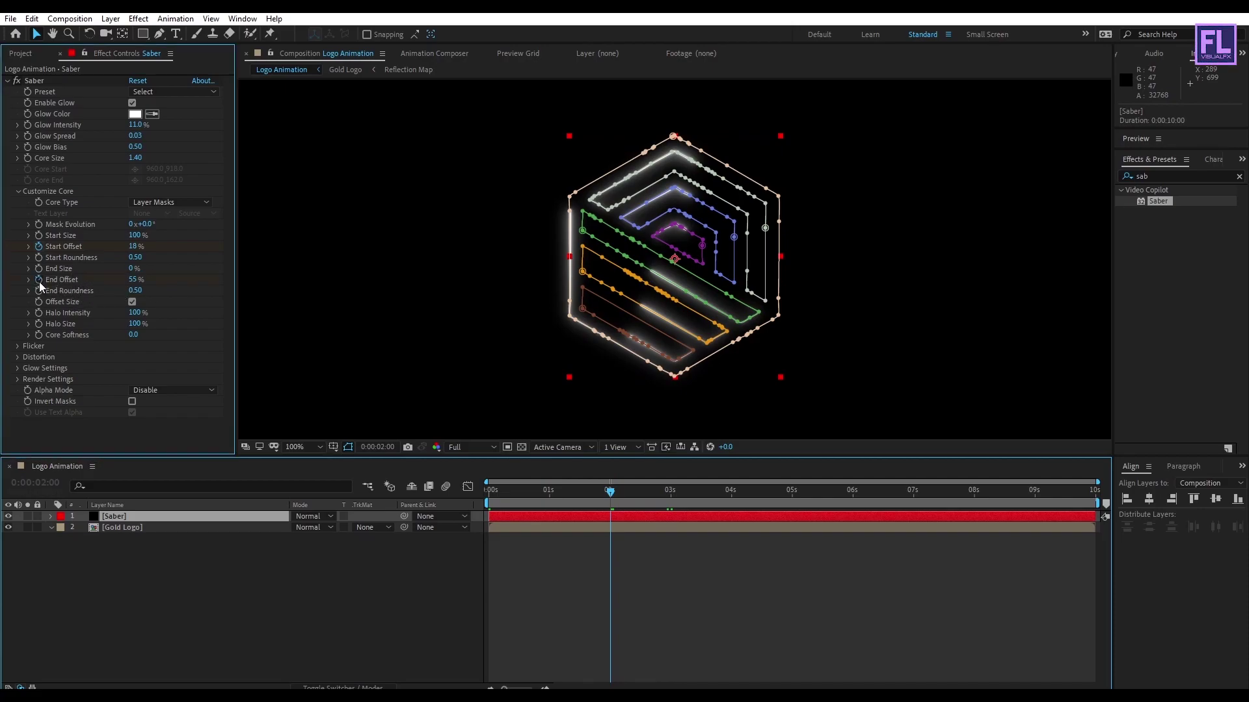
drag(615, 497, 680, 495)
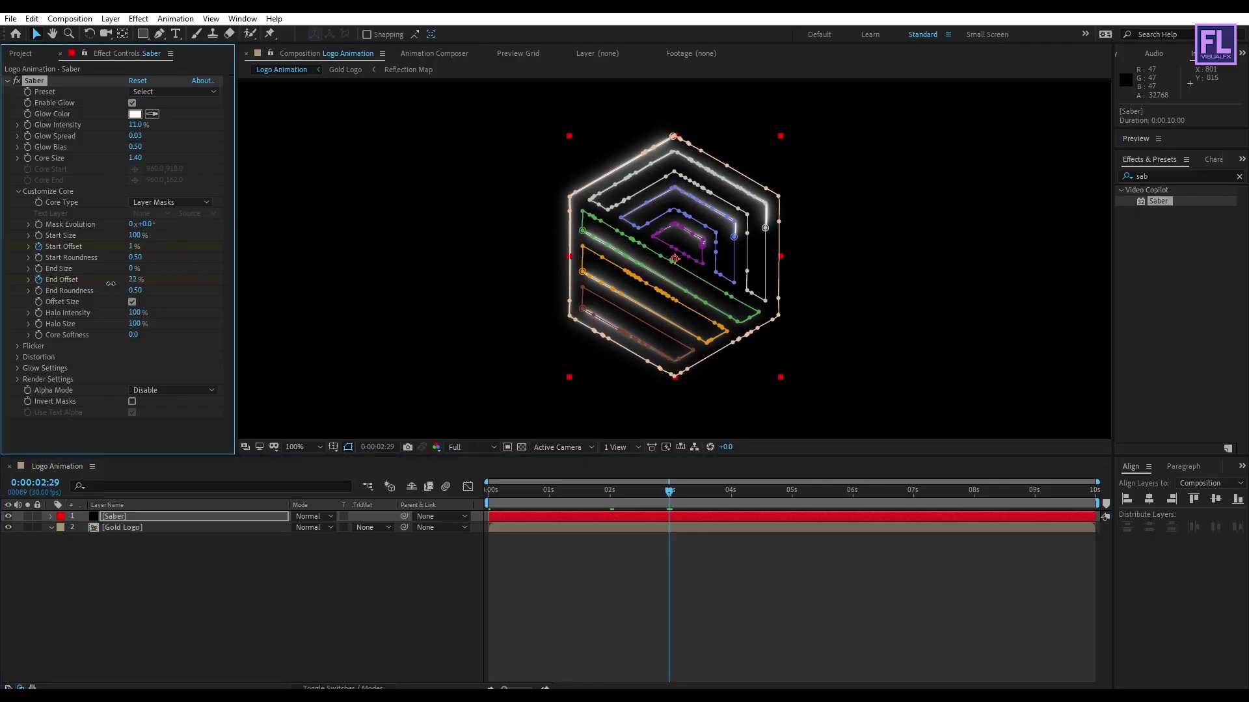
drag(132, 283, 74, 289)
click(204, 600)
click(138, 516)
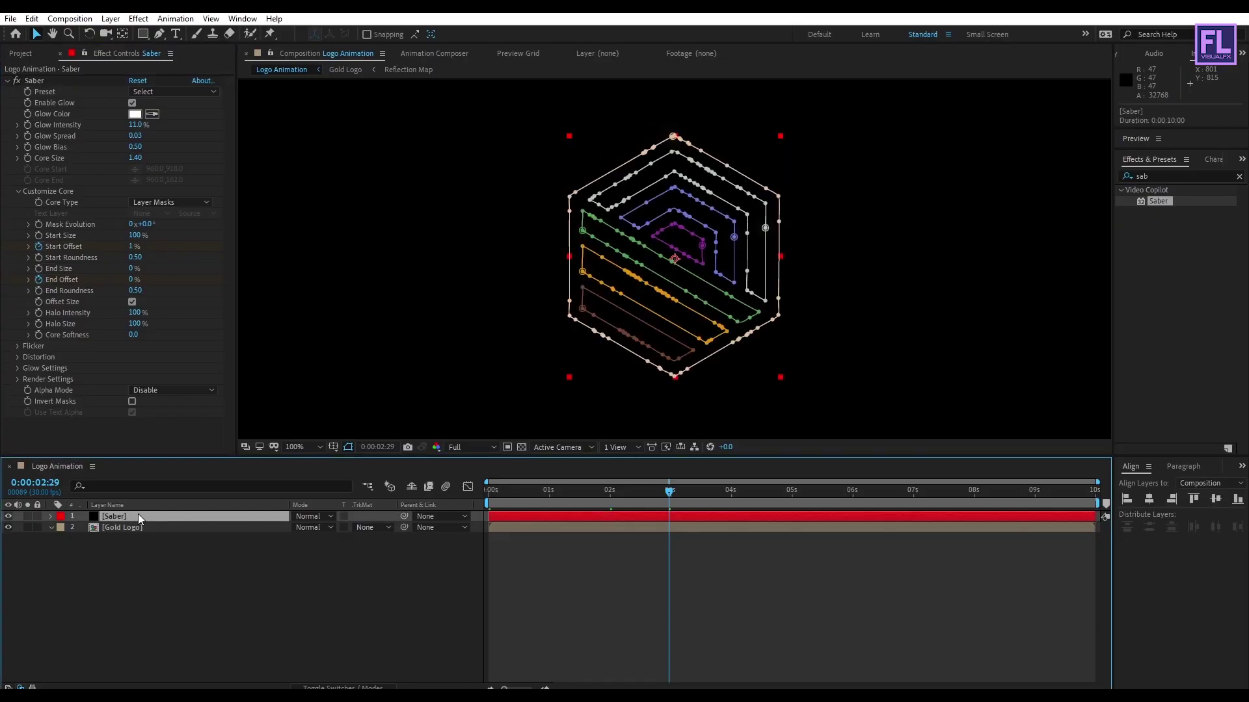
key(u)
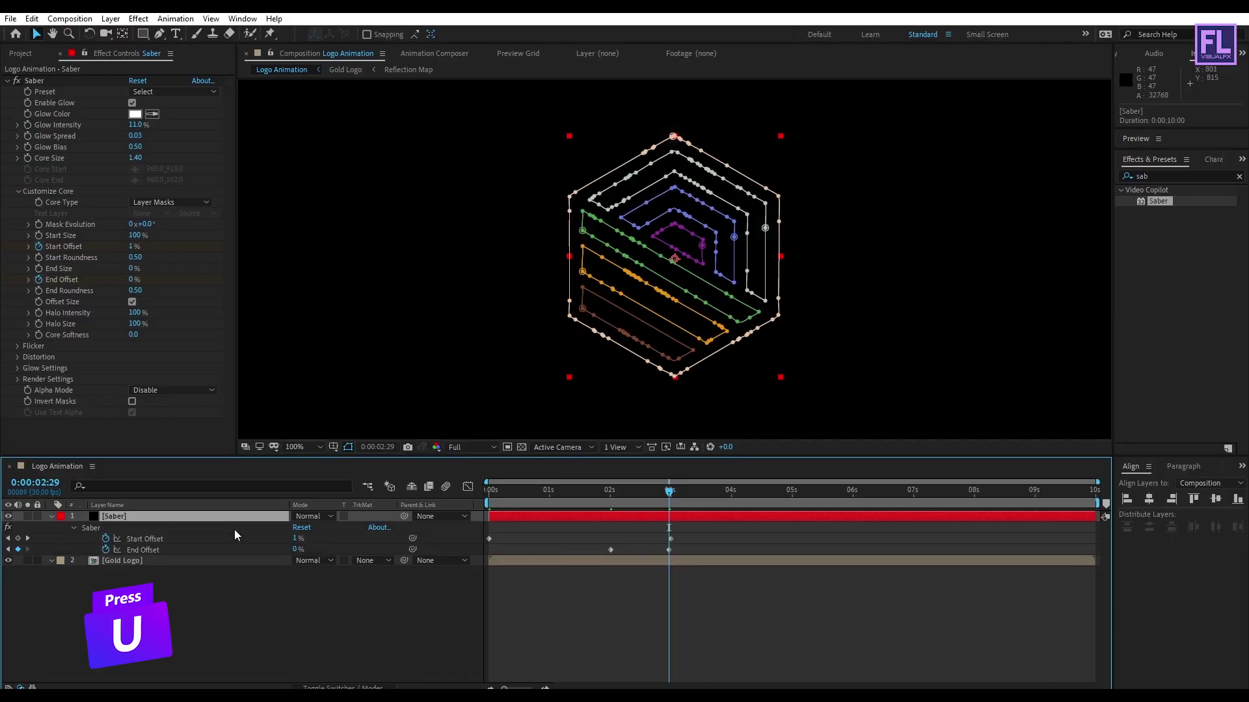
Apply Easy Ease to all Start Offset and End Offset keyframes of the Saber layer and preview the outline animation.
drag(666, 550, 476, 560)
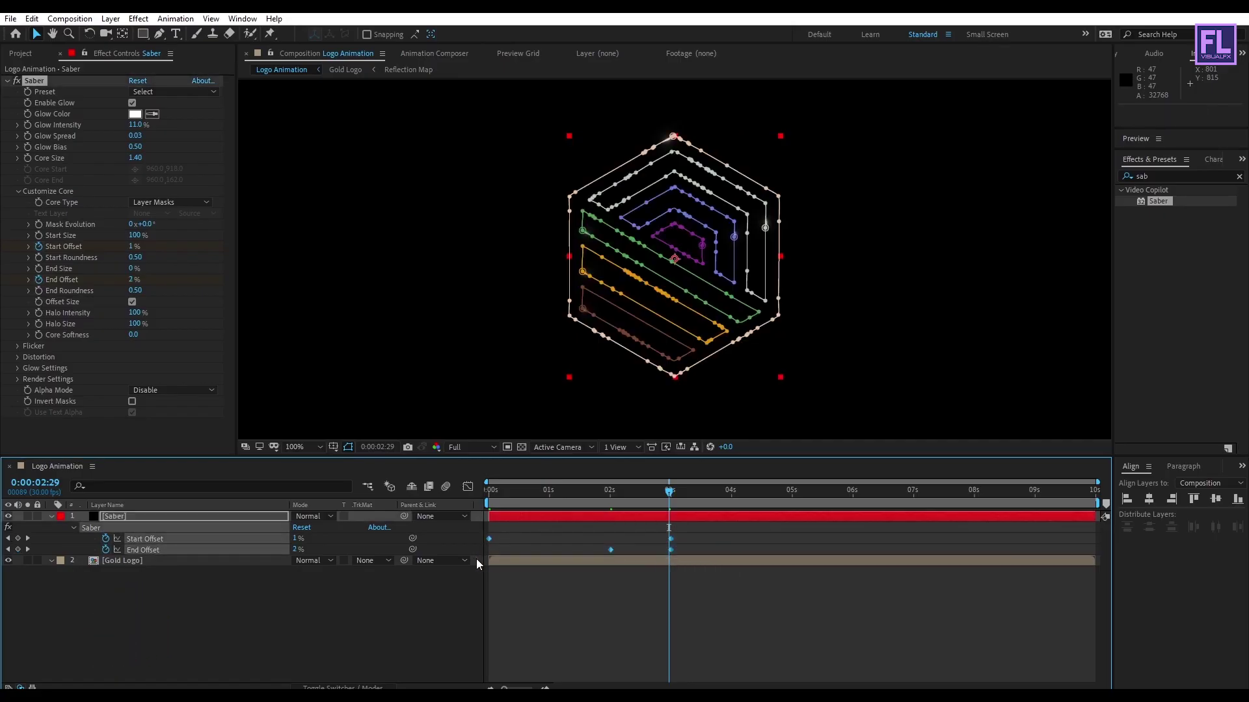
key(F9)
click(656, 491)
drag(636, 498, 403, 519)
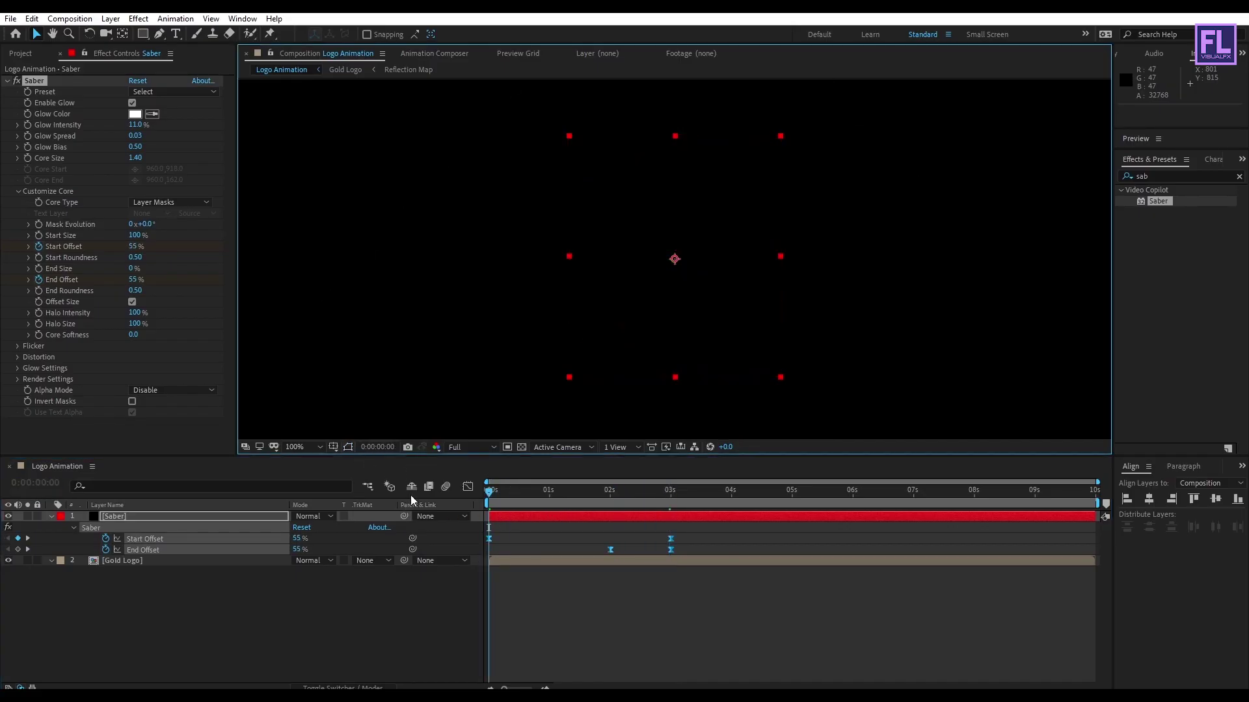
click(567, 569)
key(comma)
key(comma)
key(space)
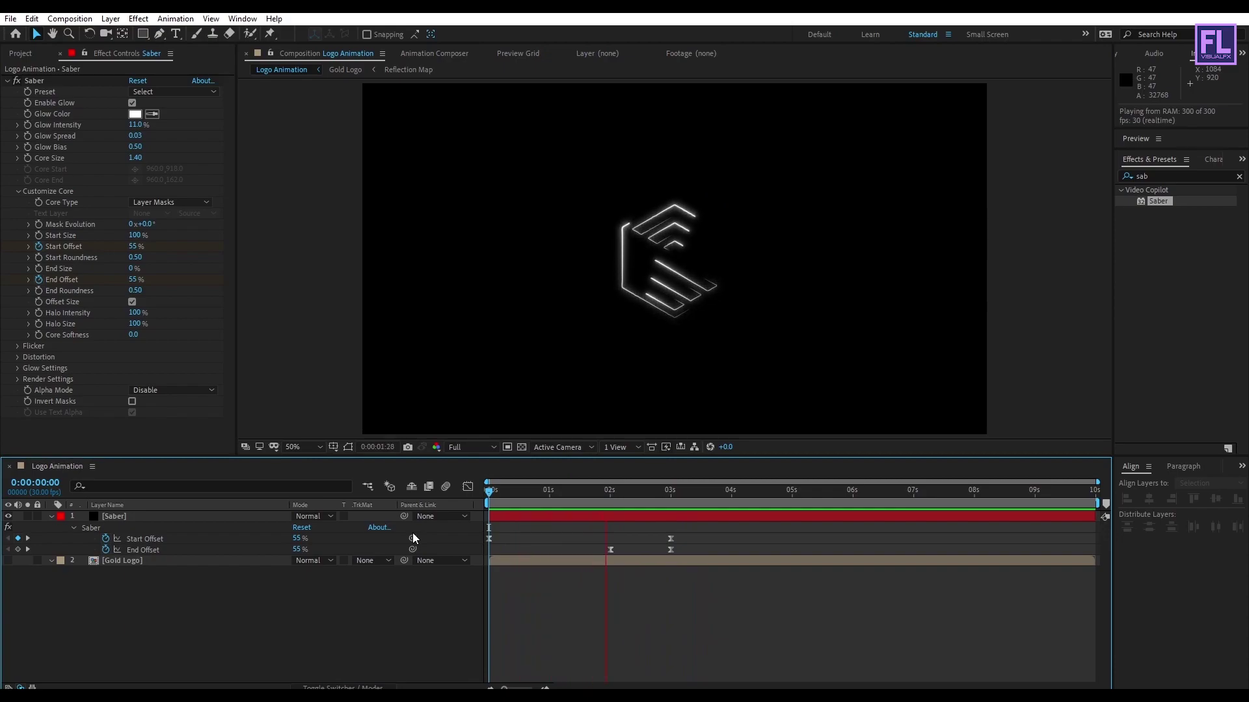
Turn the Gold Logo layer's visibility back on, collapse the Saber keyframes, and set the Saber layer's blending mode to Screen.
mouse_move(670, 489)
mouse_down()
mouse_move(506, 488)
mouse_move(712, 484)
mouse_move(588, 482)
mouse_move(552, 464)
mouse_move(669, 476)
mouse_move(516, 489)
mouse_move(673, 491)
mouse_move(603, 497)
mouse_move(629, 491)
mouse_move(619, 493)
mouse_up()
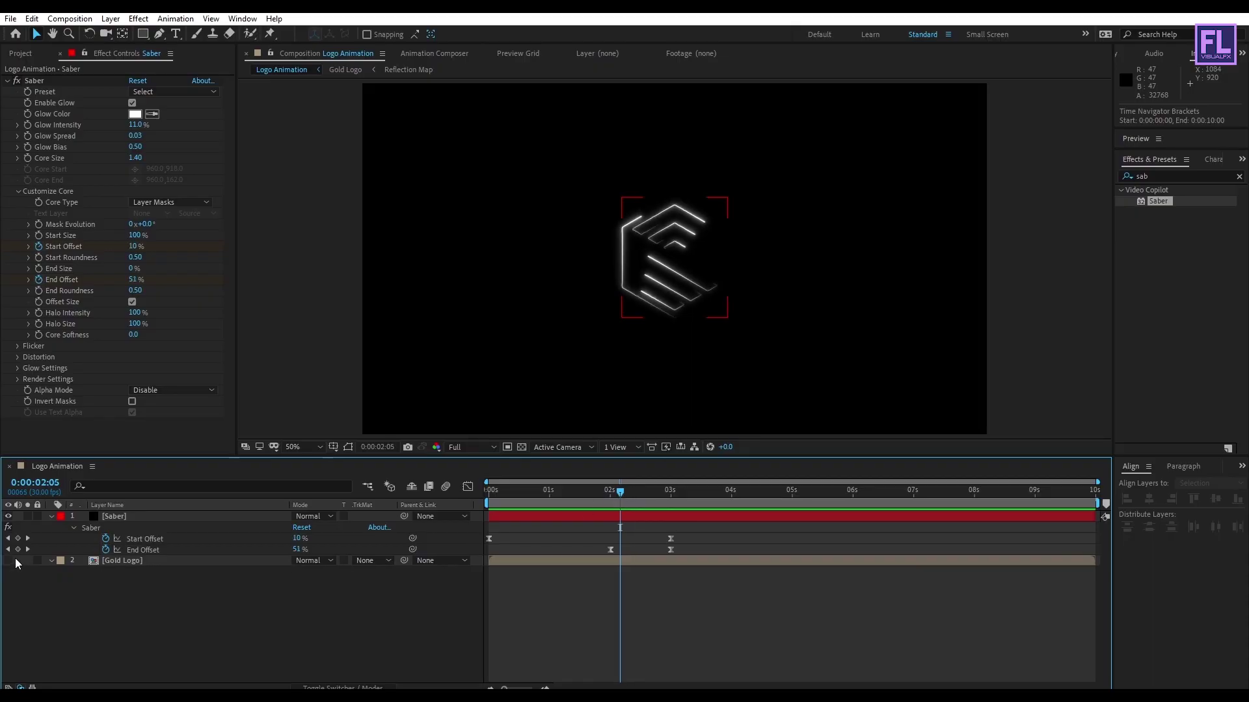
key(u)
click(103, 559)
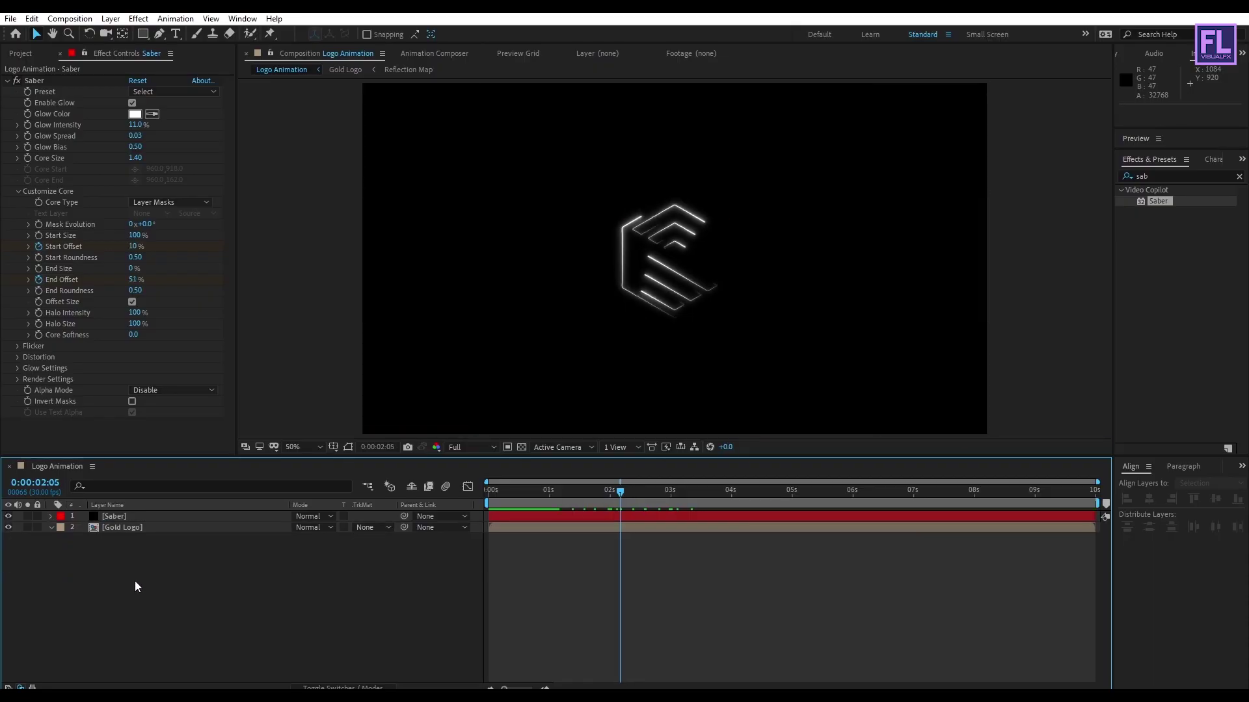
click(126, 518)
click(125, 517)
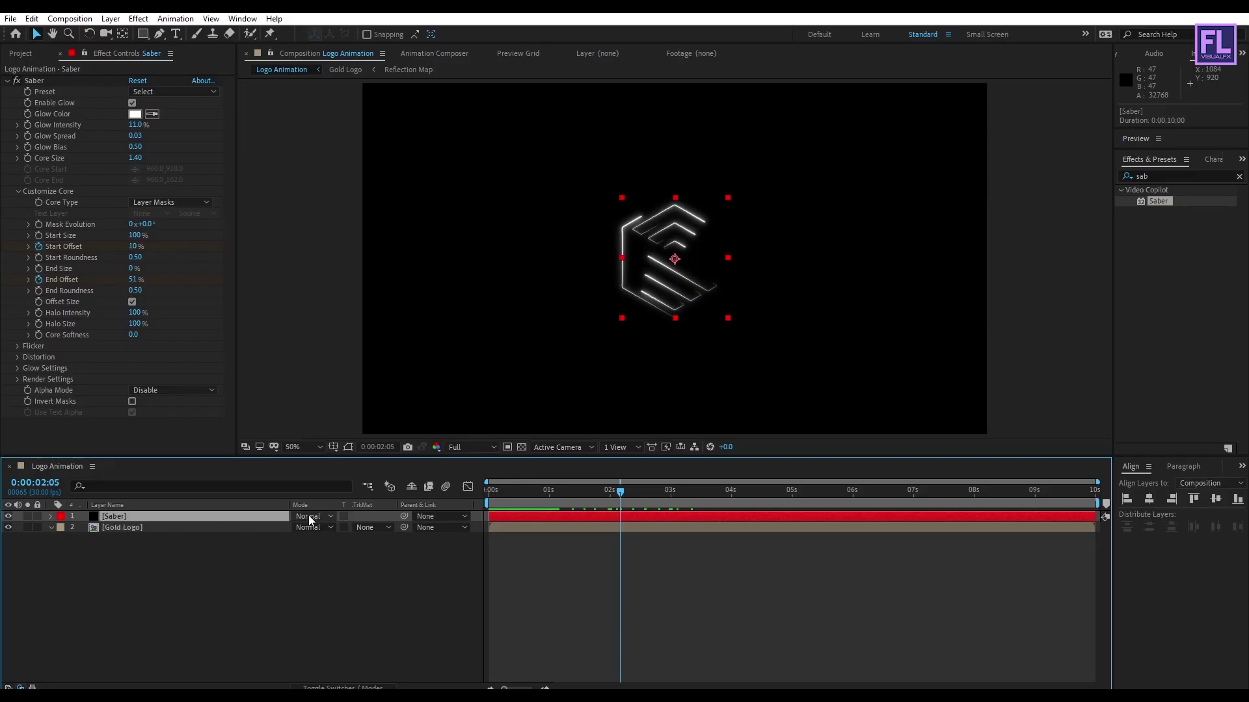
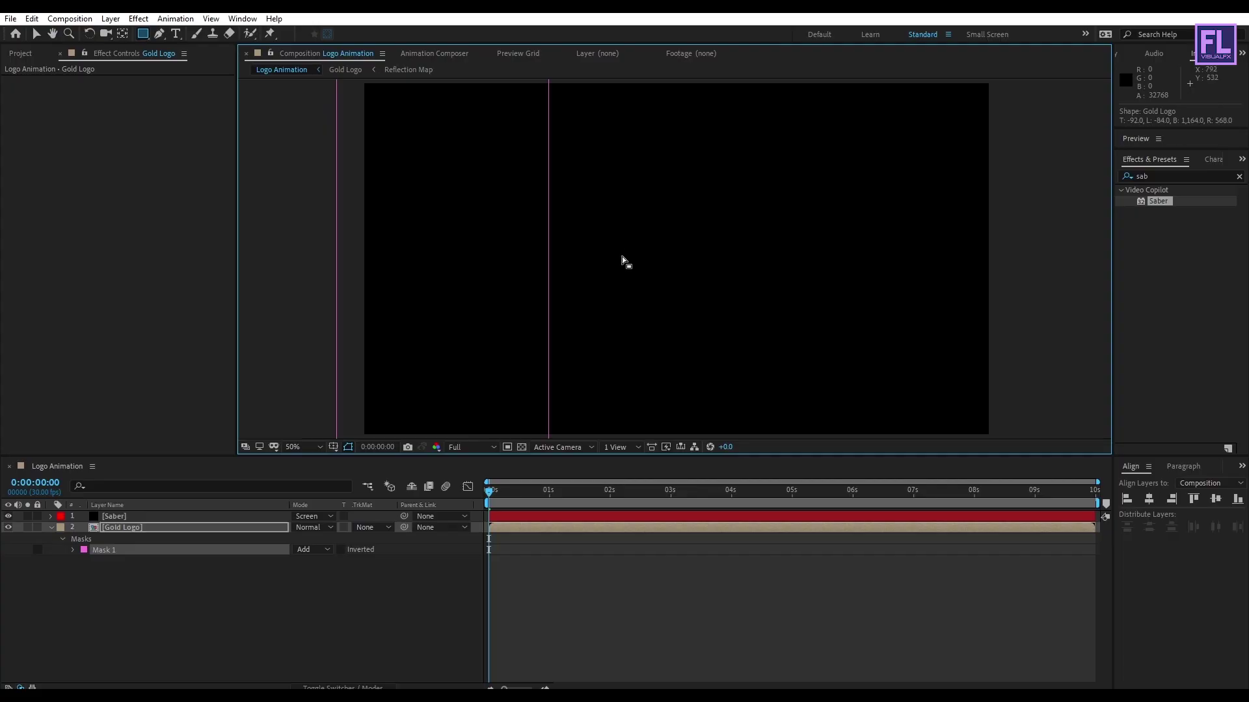
Rotate the Gold Logo layer's rectangular mask to a diagonal angle and place it below and left of the logo.
key(v)
double_click(548, 305)
key(comma)
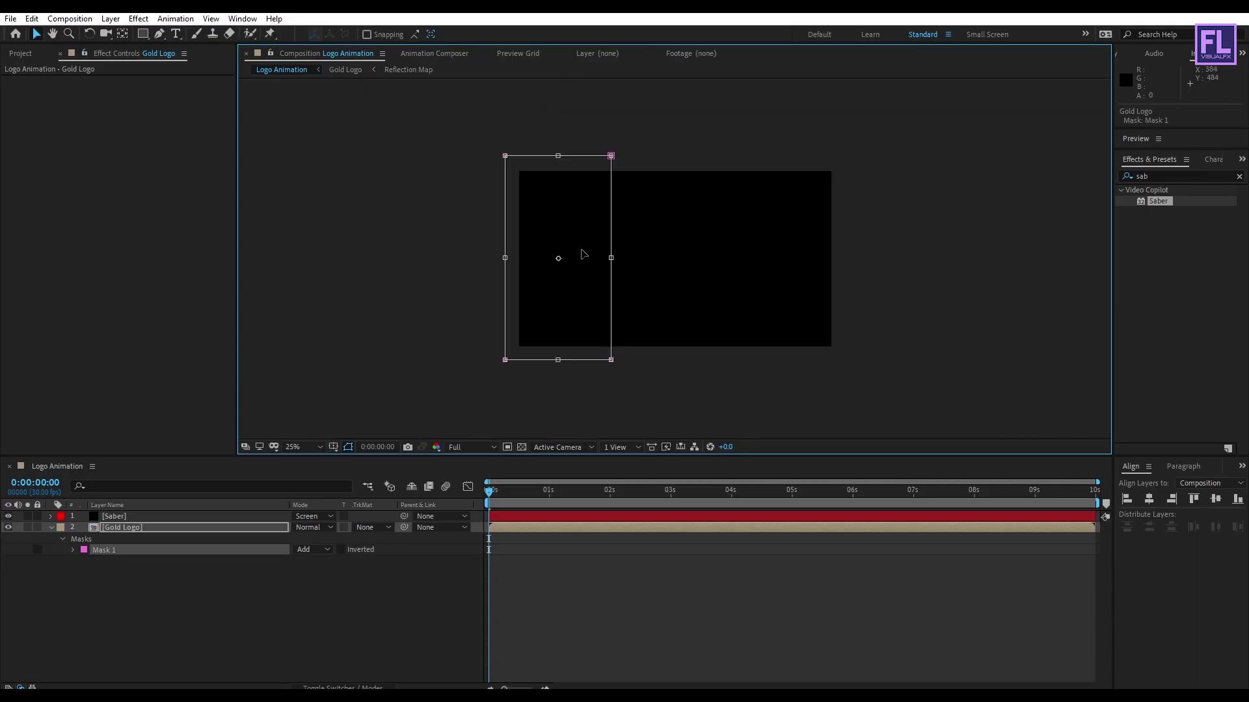
drag(627, 377, 709, 310)
drag(599, 300, 697, 372)
mouse_move(579, 359)
mouse_down()
mouse_move(568, 362)
mouse_move(658, 326)
mouse_move(594, 353)
mouse_up()
click(278, 584)
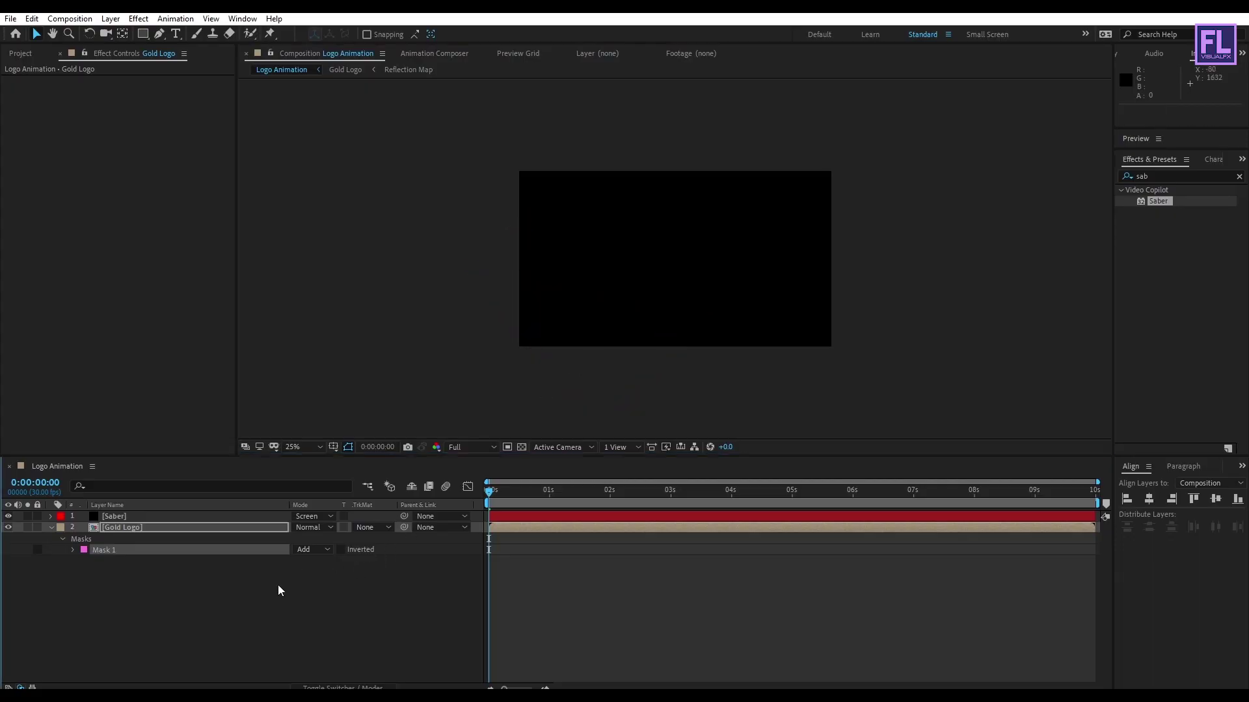
Keyframe the Gold Logo's Mask Path at 0:00:00:00 and, at 0:00:03:00, extend the mask's upper-right edge across the whole logo.
click(180, 530)
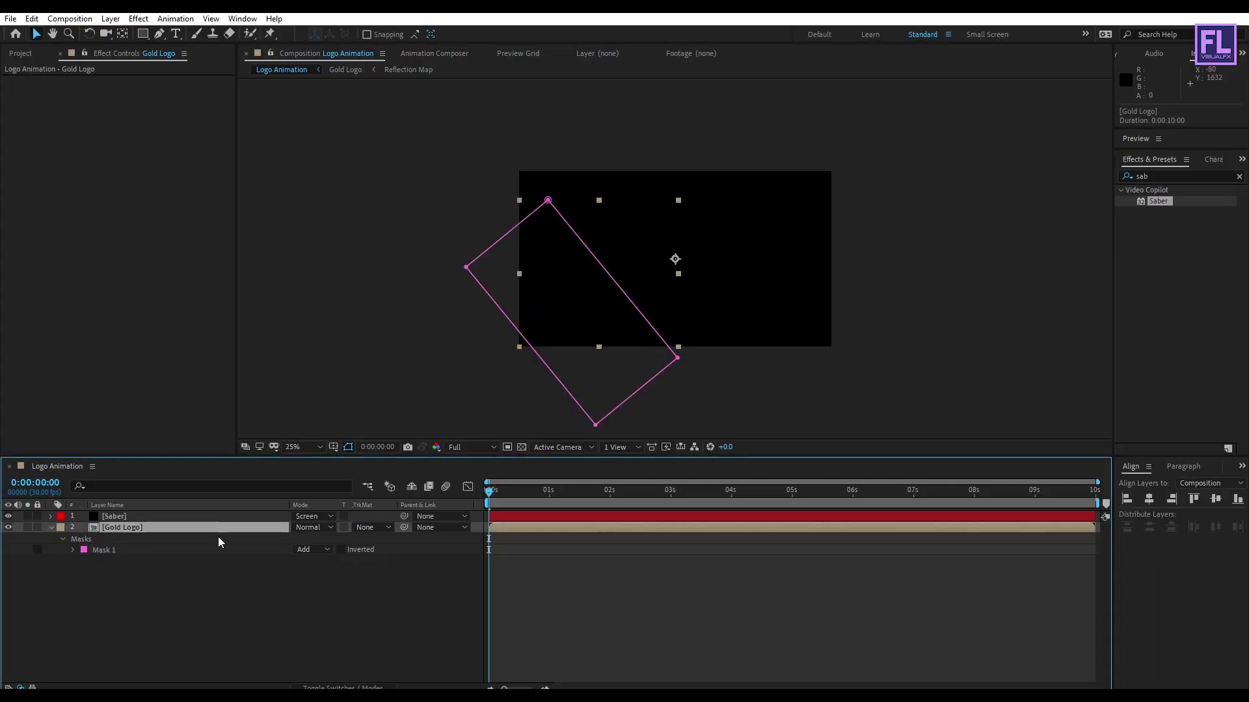
click(66, 540)
click(73, 550)
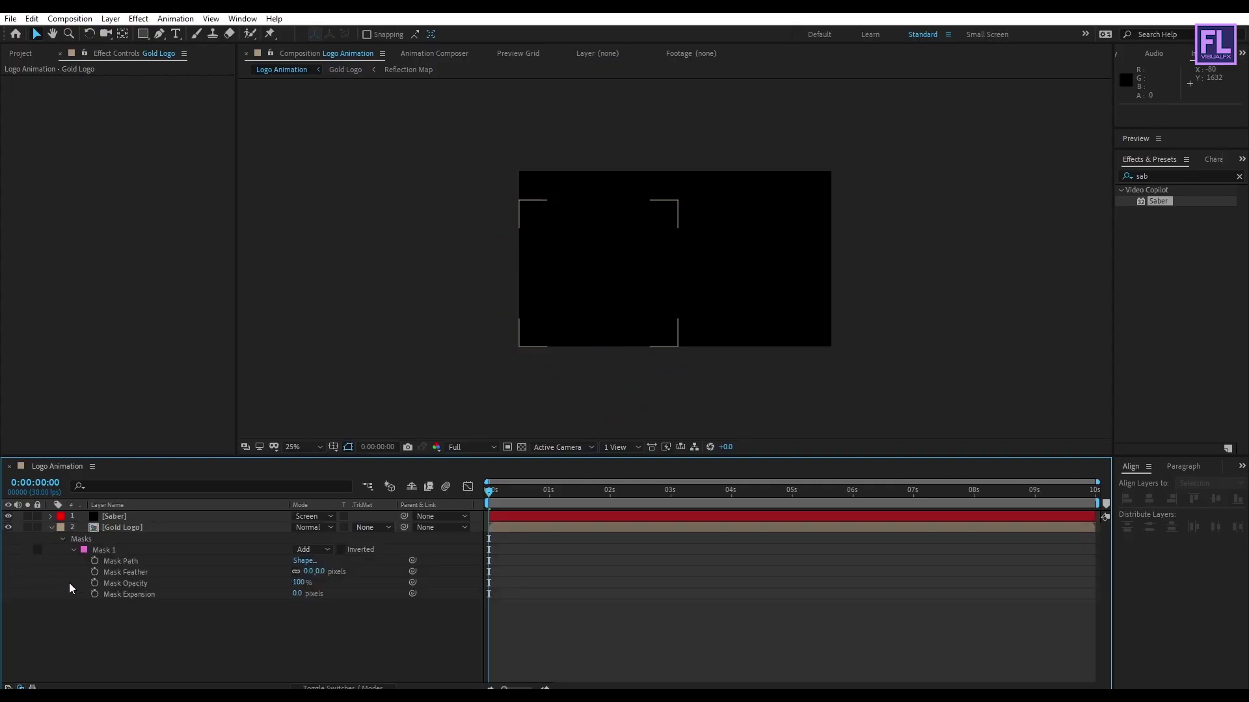
click(93, 560)
drag(488, 493, 673, 493)
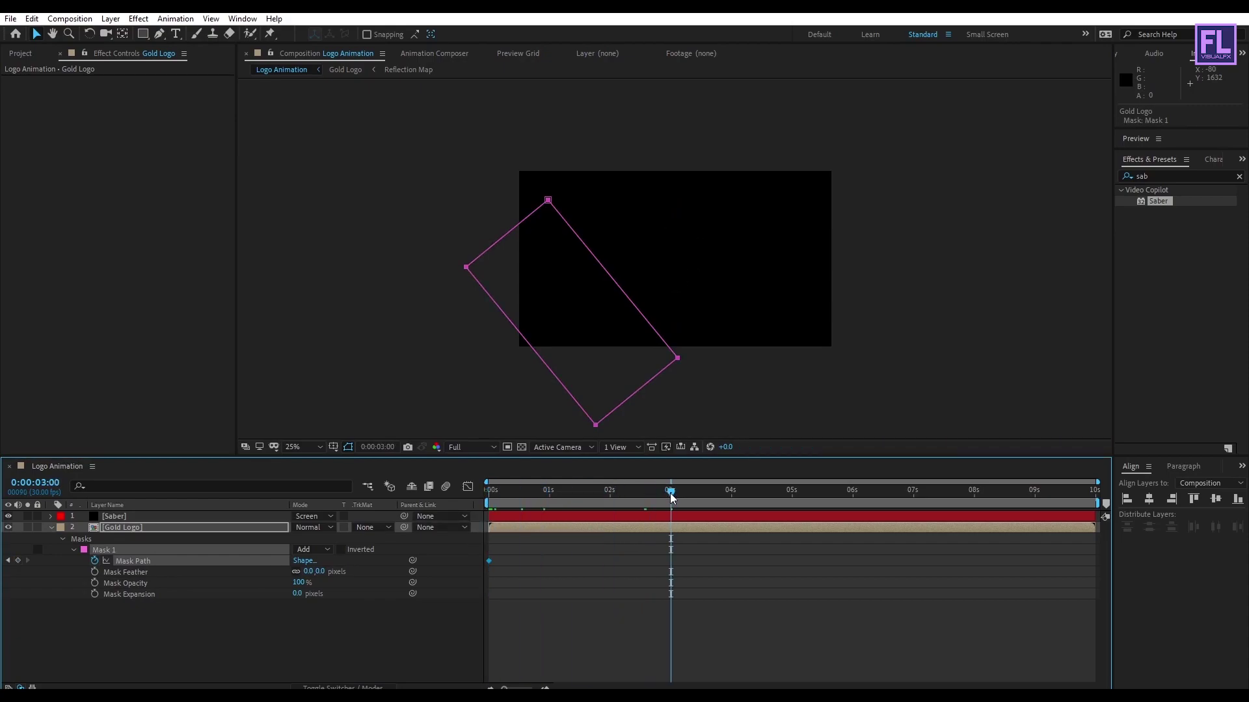
click(690, 377)
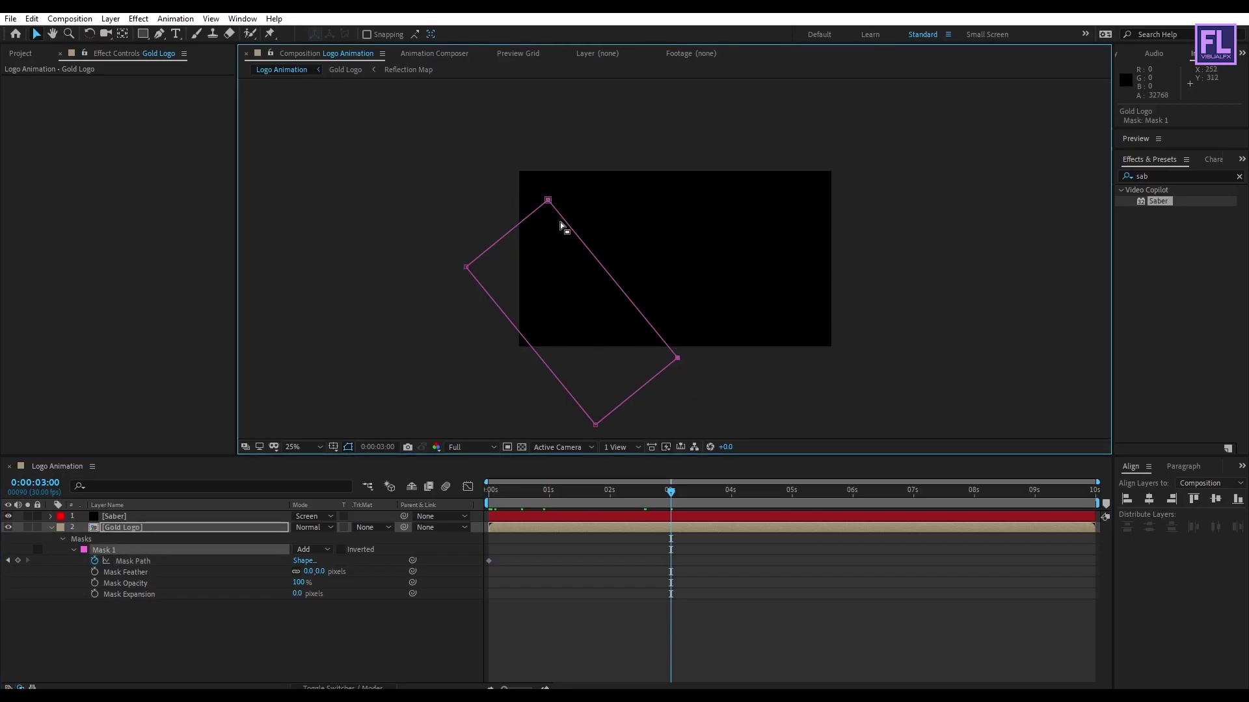
drag(549, 202, 771, 85)
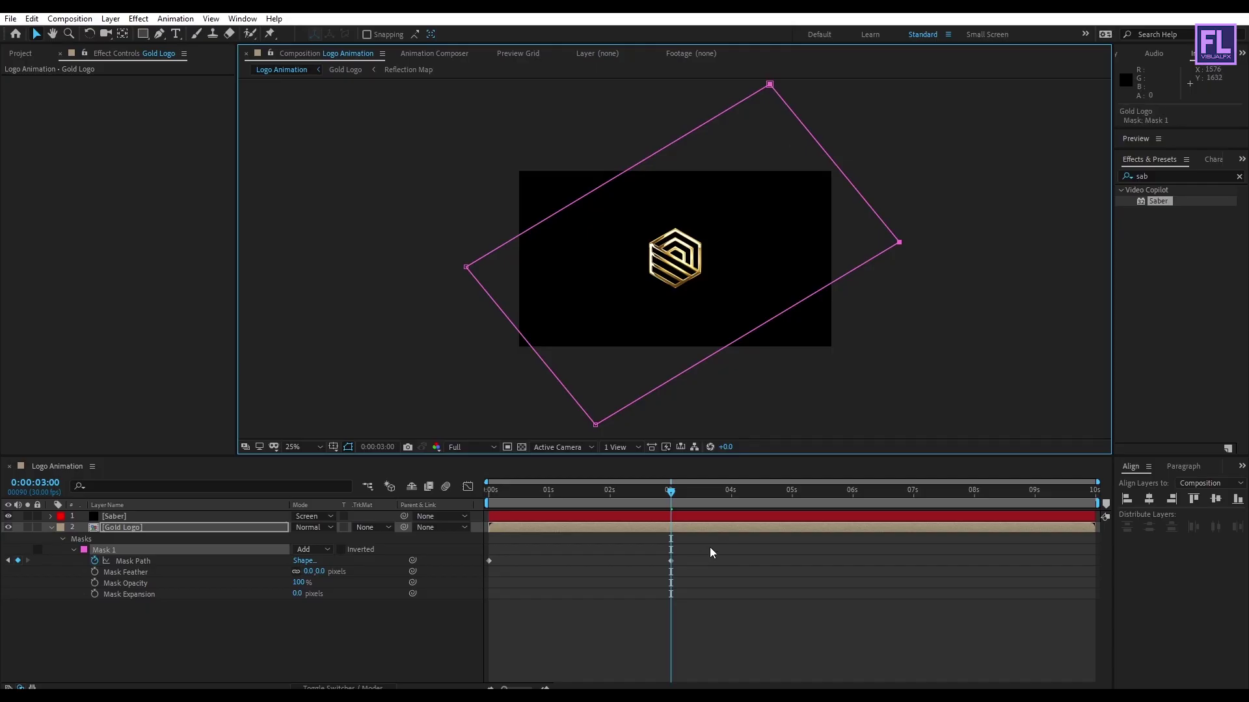
Apply Easy Ease to both Mask Path keyframes and set the Gold Logo's Mask Feather to 238 pixels.
drag(710, 549, 483, 575)
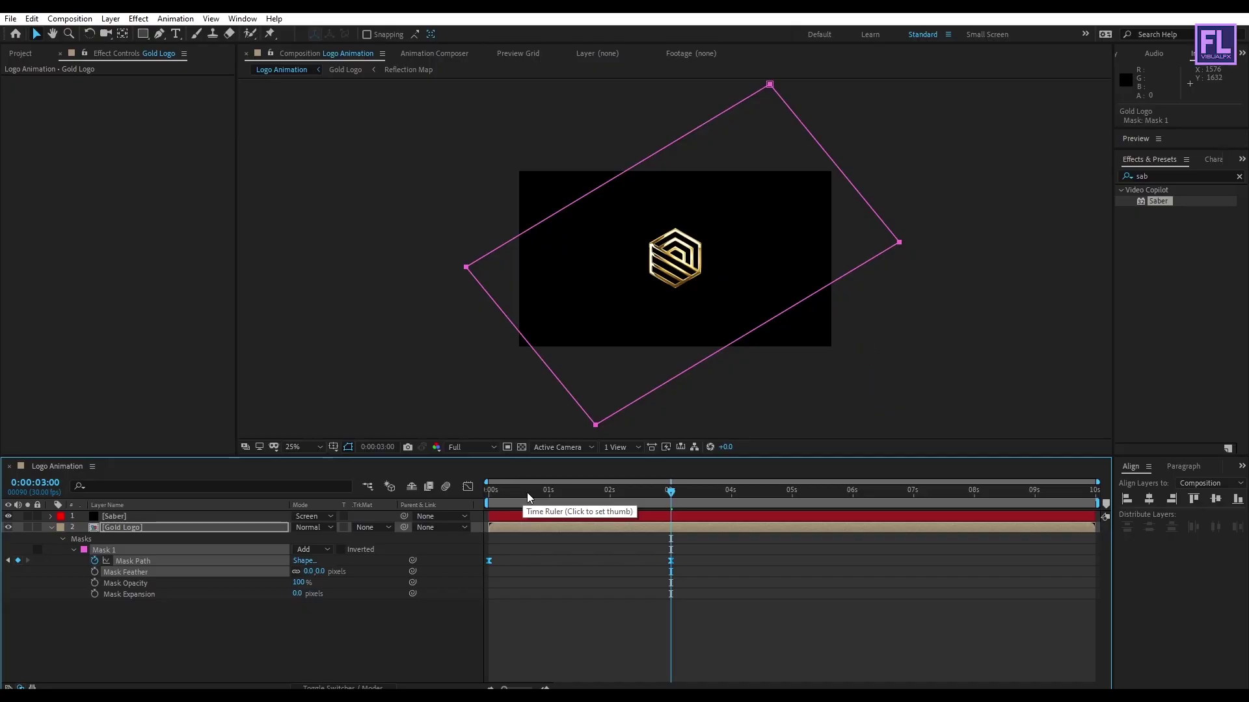
click(149, 618)
drag(309, 573, 323, 571)
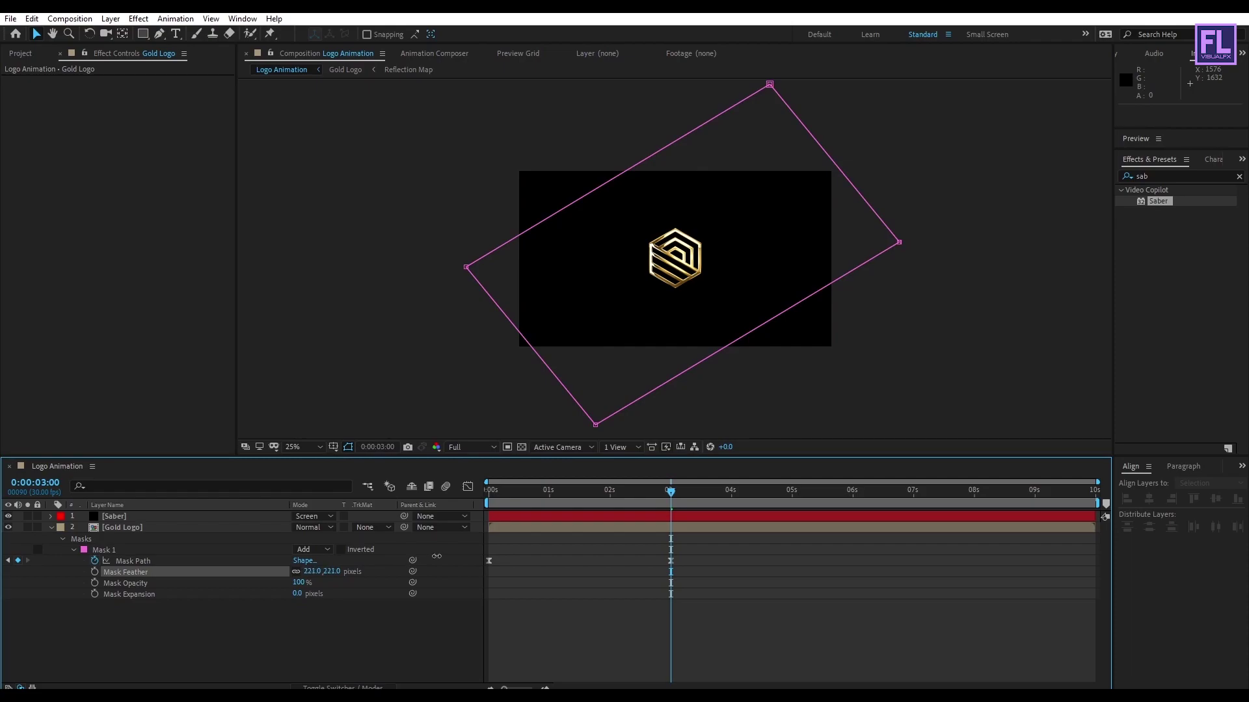
drag(437, 556, 455, 554)
Check the feathered mask reveal of the gold logo along the timeline at Quarter preview resolution.
drag(603, 495, 496, 512)
click(469, 447)
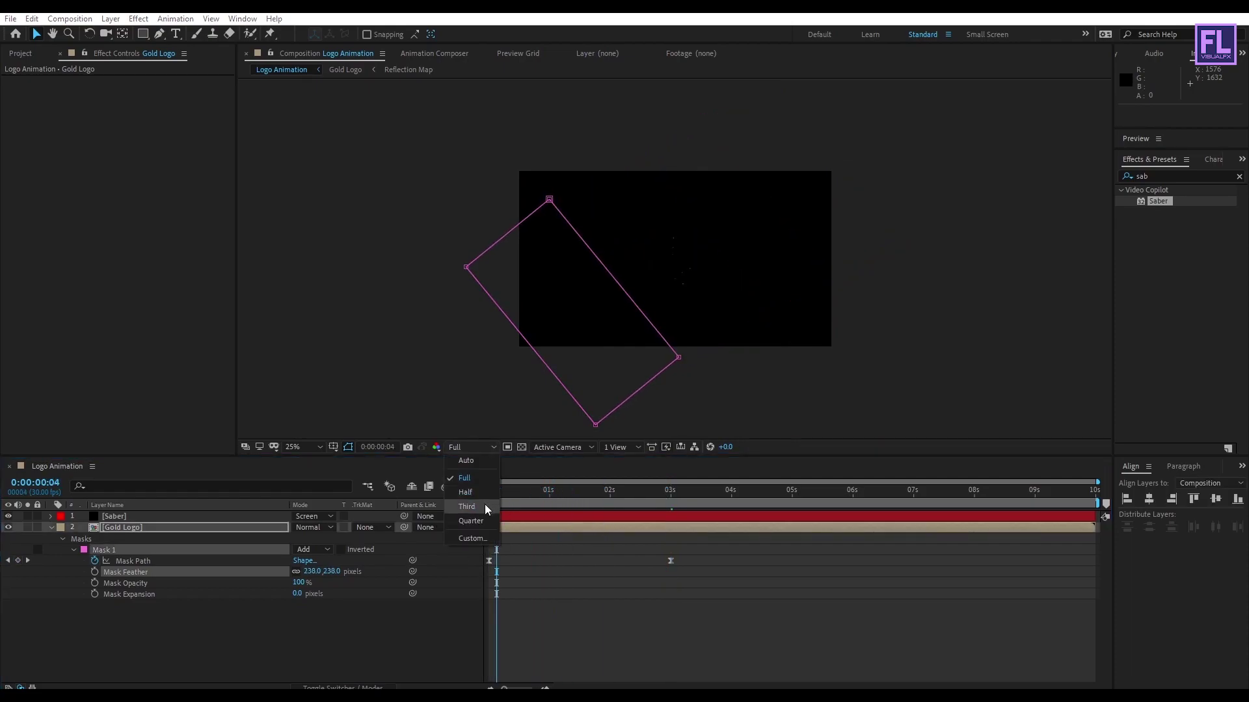
click(476, 525)
key(period)
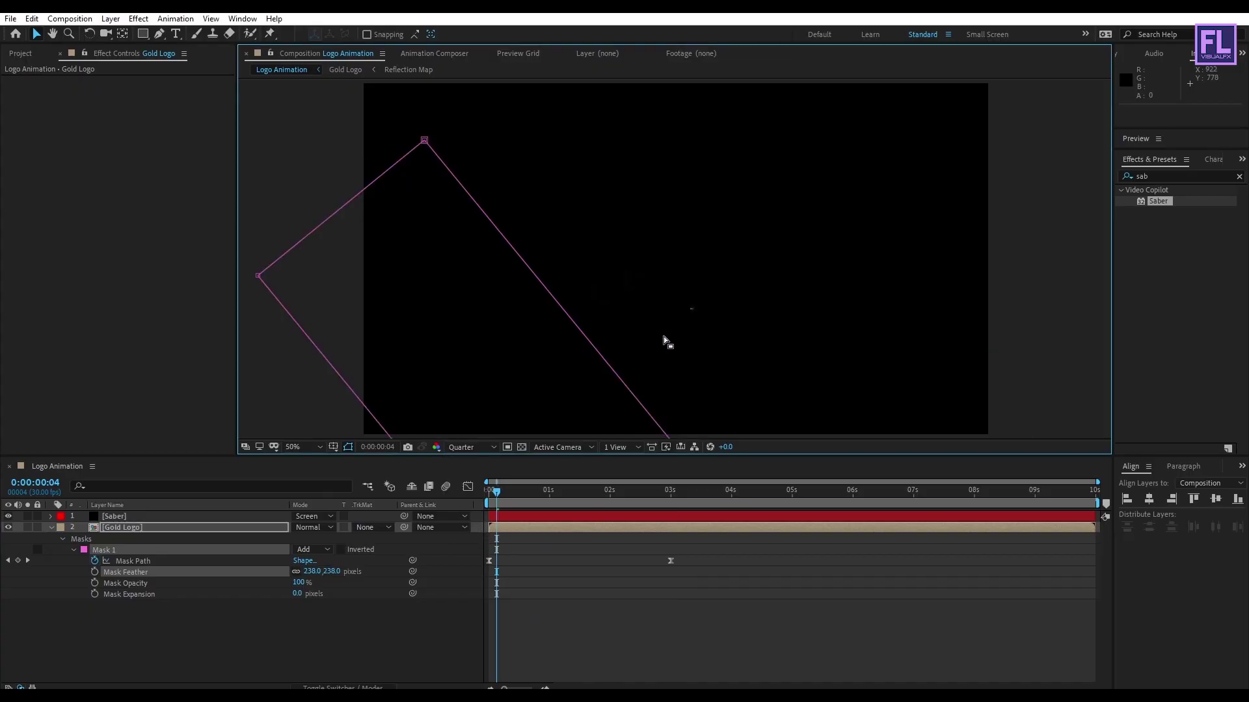
click(470, 444)
click(515, 497)
drag(515, 497, 588, 487)
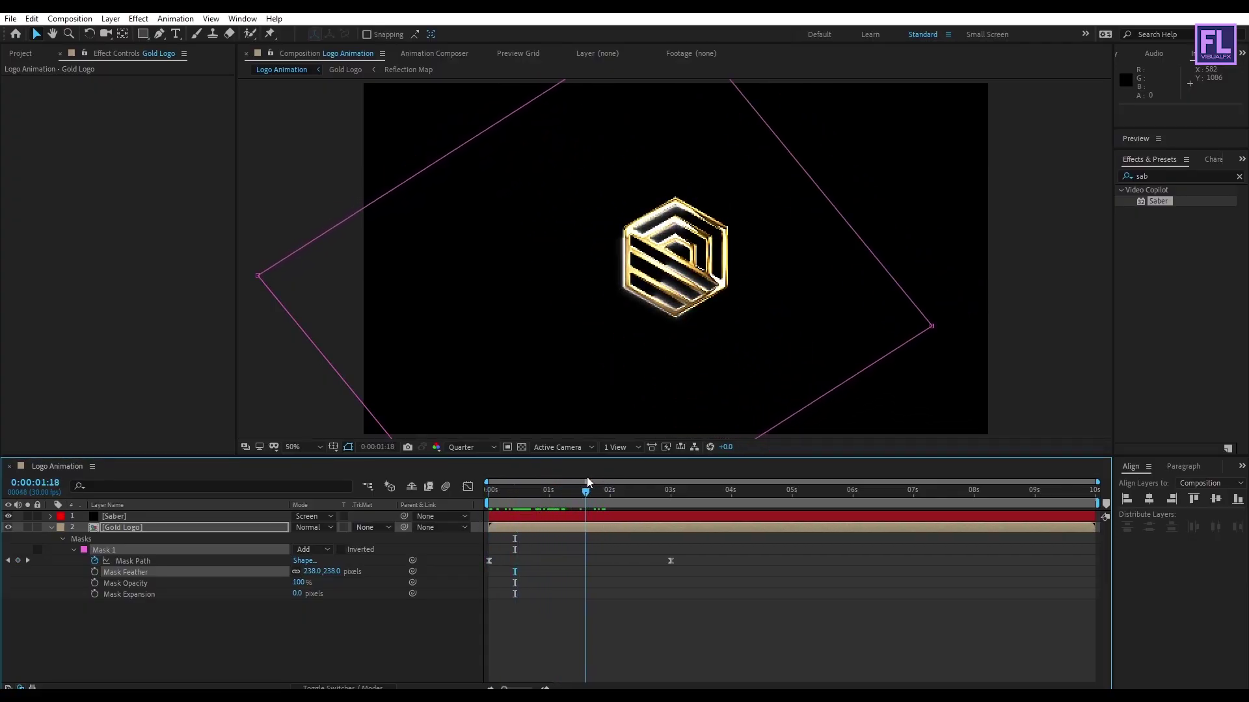
Collapse the Gold Logo layer's mask properties and set the preview resolution to Full.
click(55, 531)
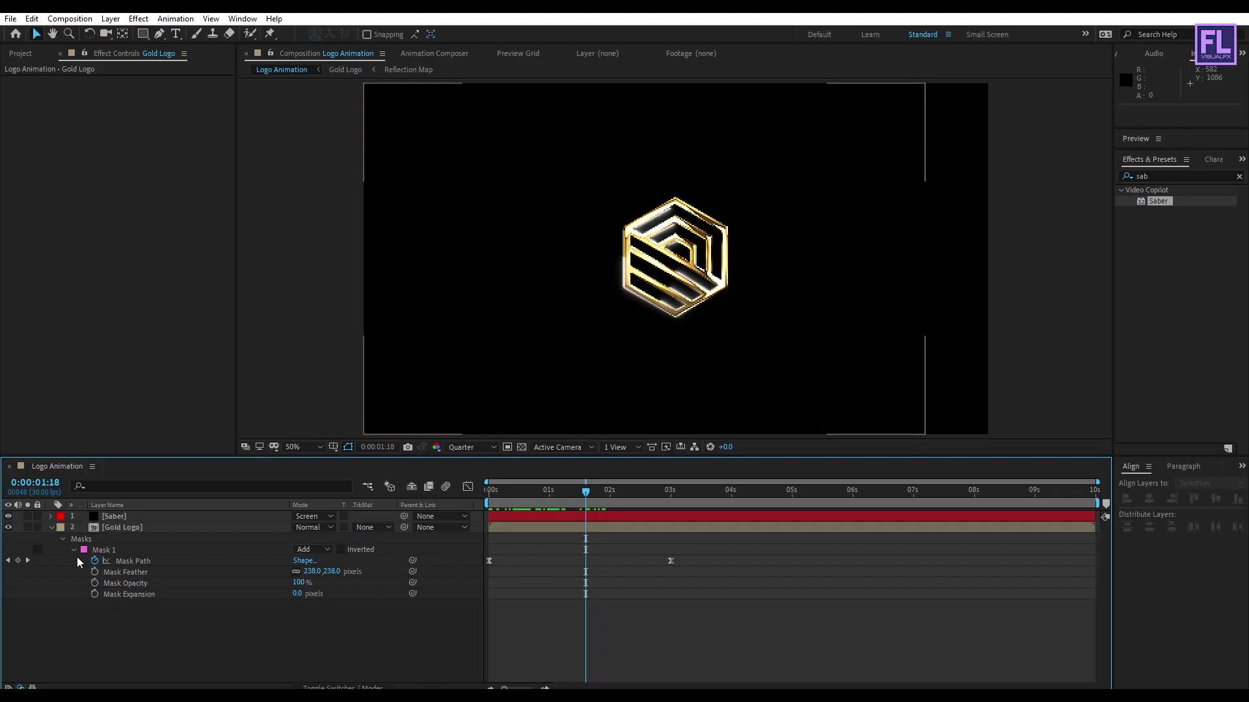
click(52, 528)
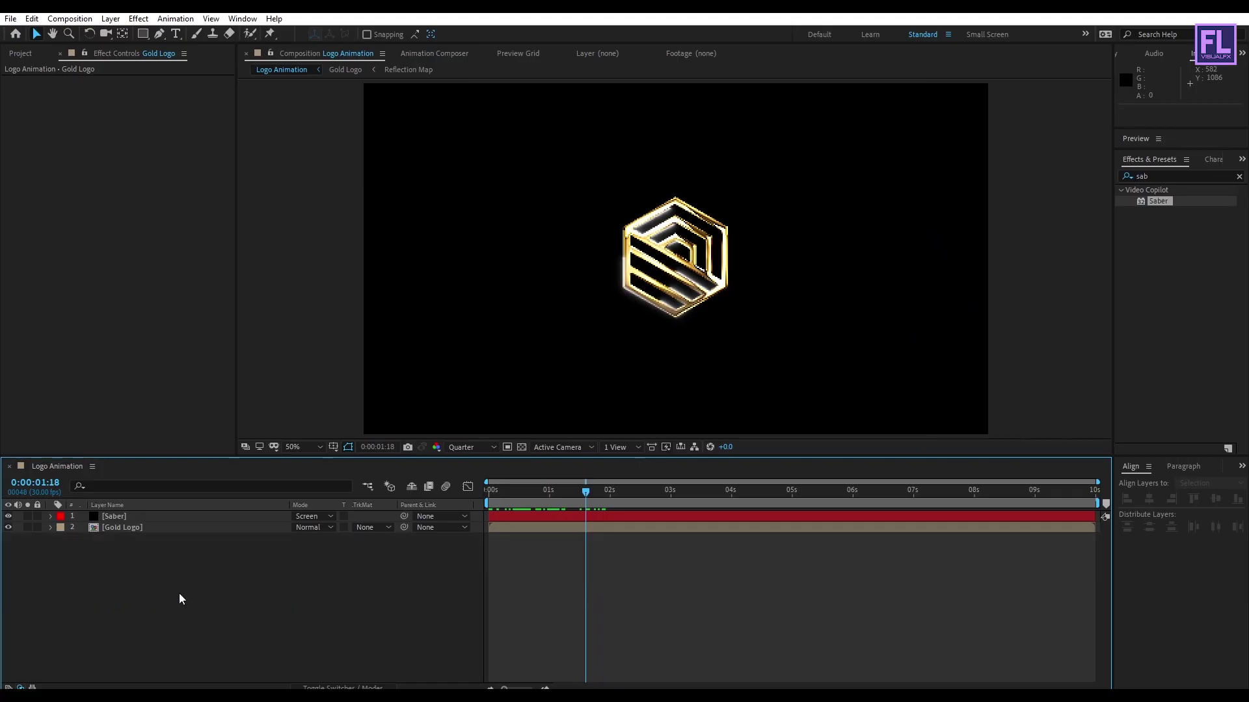
click(470, 447)
click(476, 478)
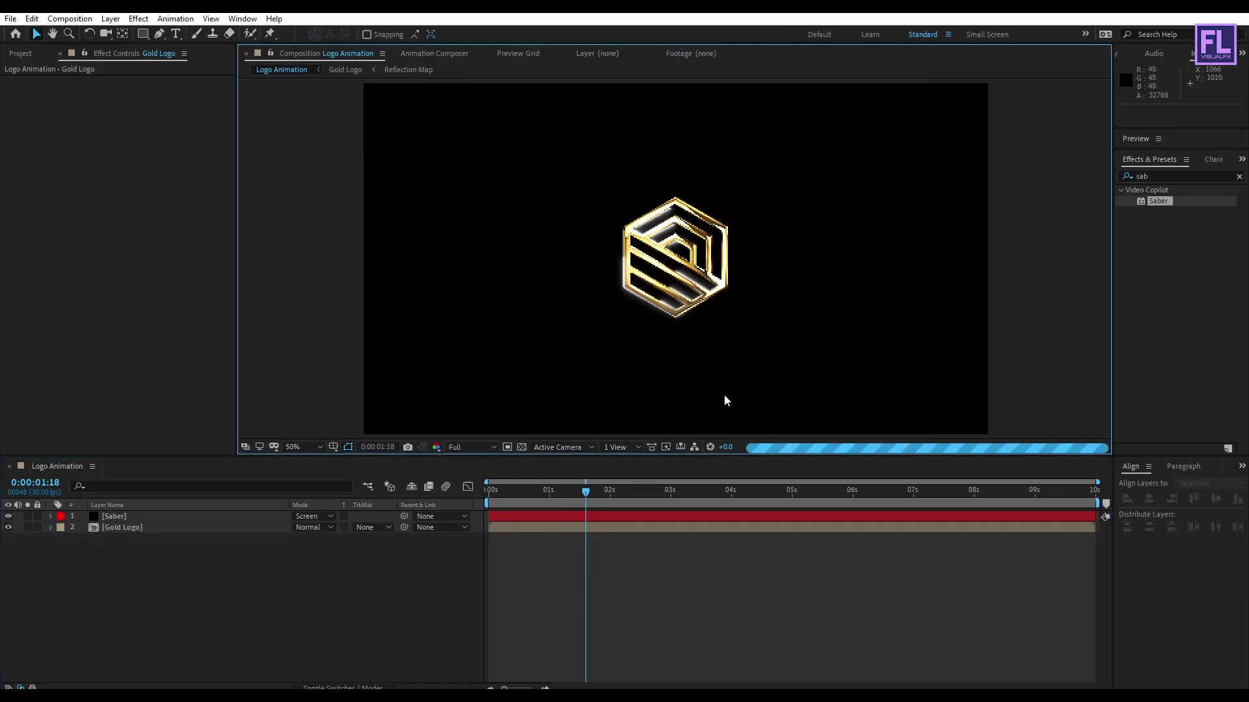
Shift the Gold Logo layer in time so that it starts at about 0:00:01:18.
click(501, 530)
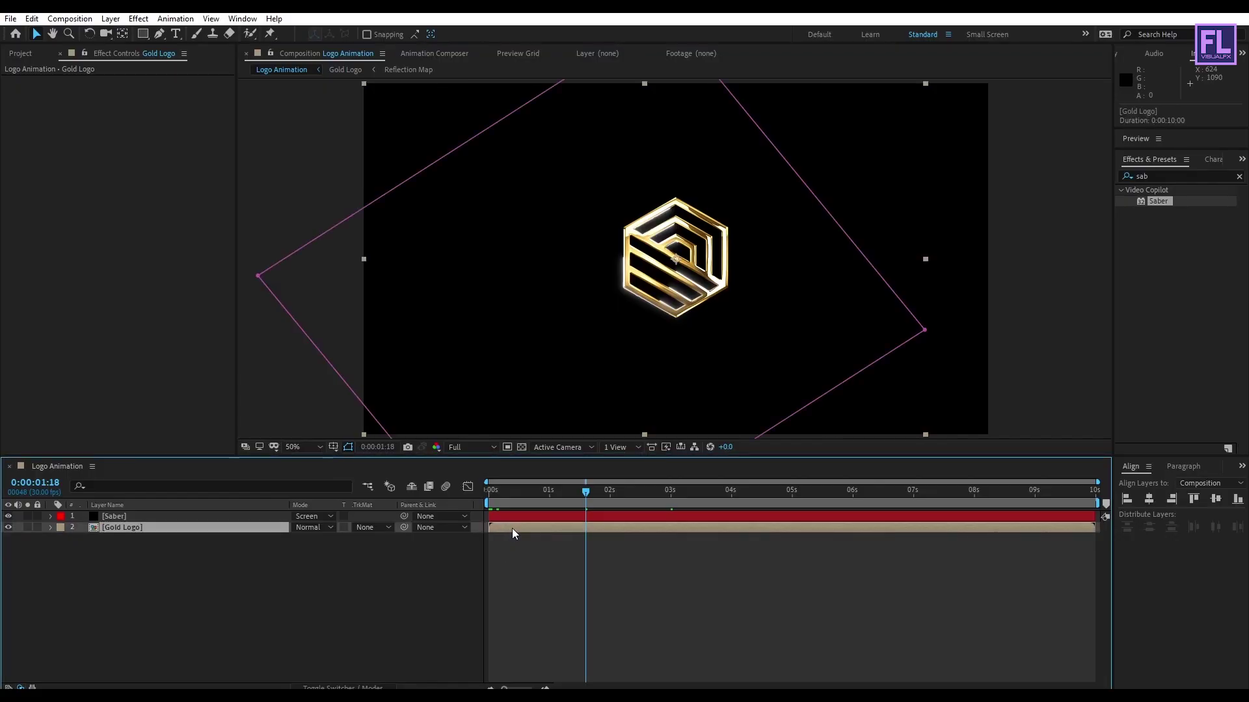
drag(512, 528, 677, 502)
click(255, 606)
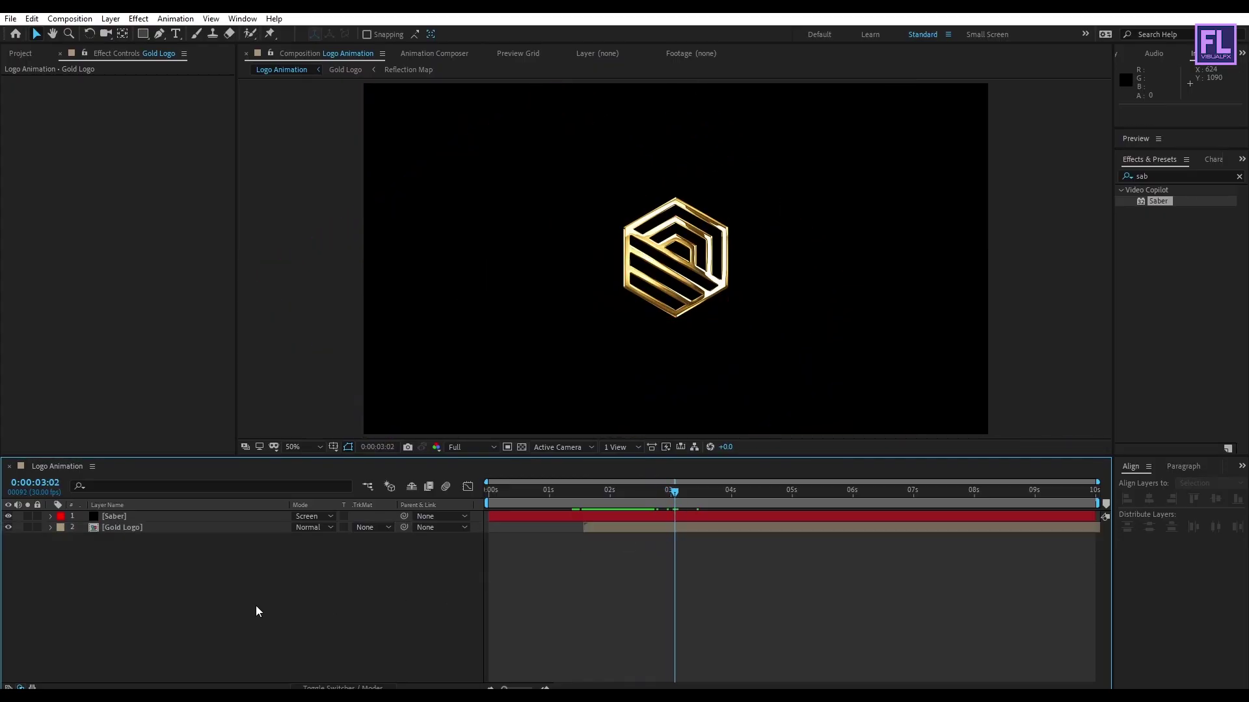
Add a null object and parent the Saber and Gold Logo layers to it.
right_click(165, 584)
mouse_move(216, 442)
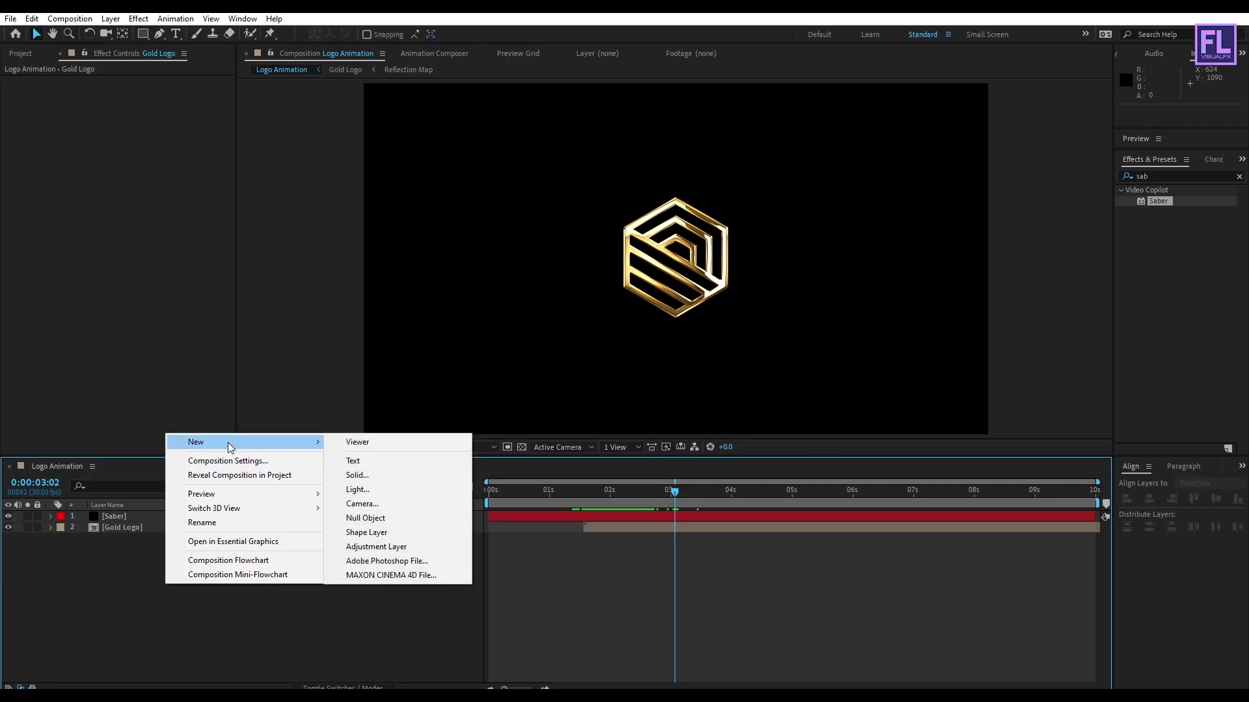
click(380, 525)
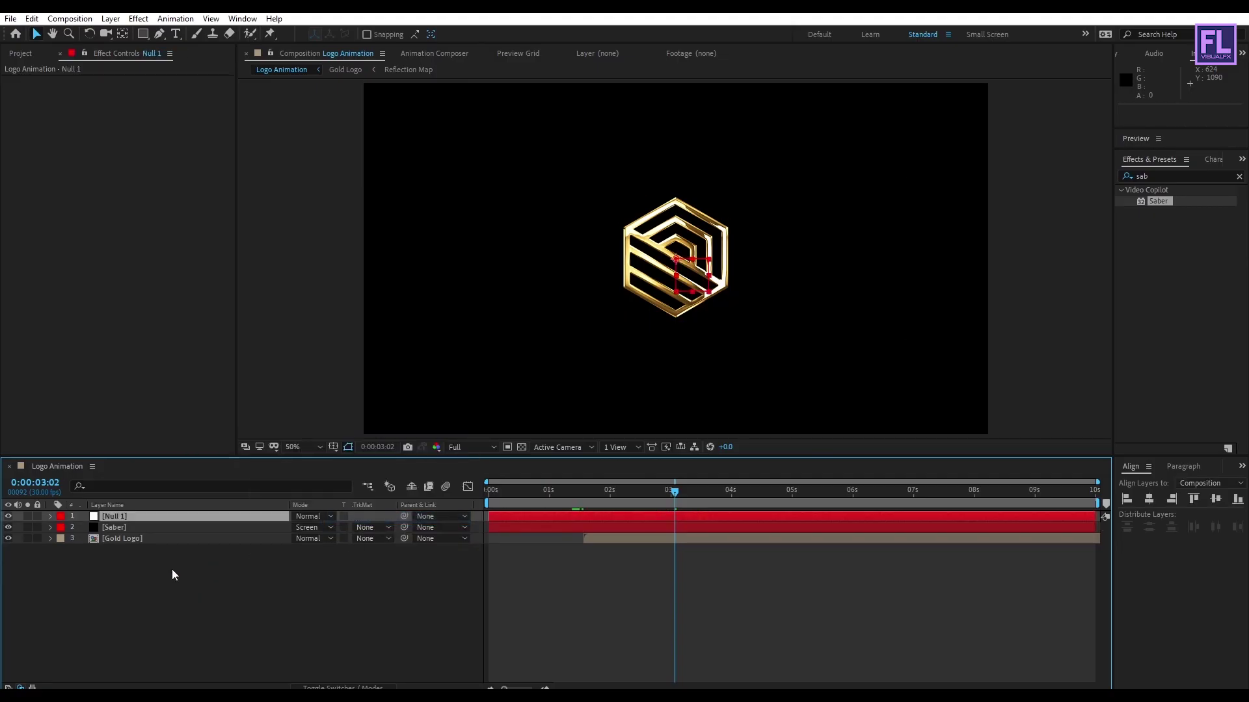
click(92, 583)
drag(124, 585, 145, 531)
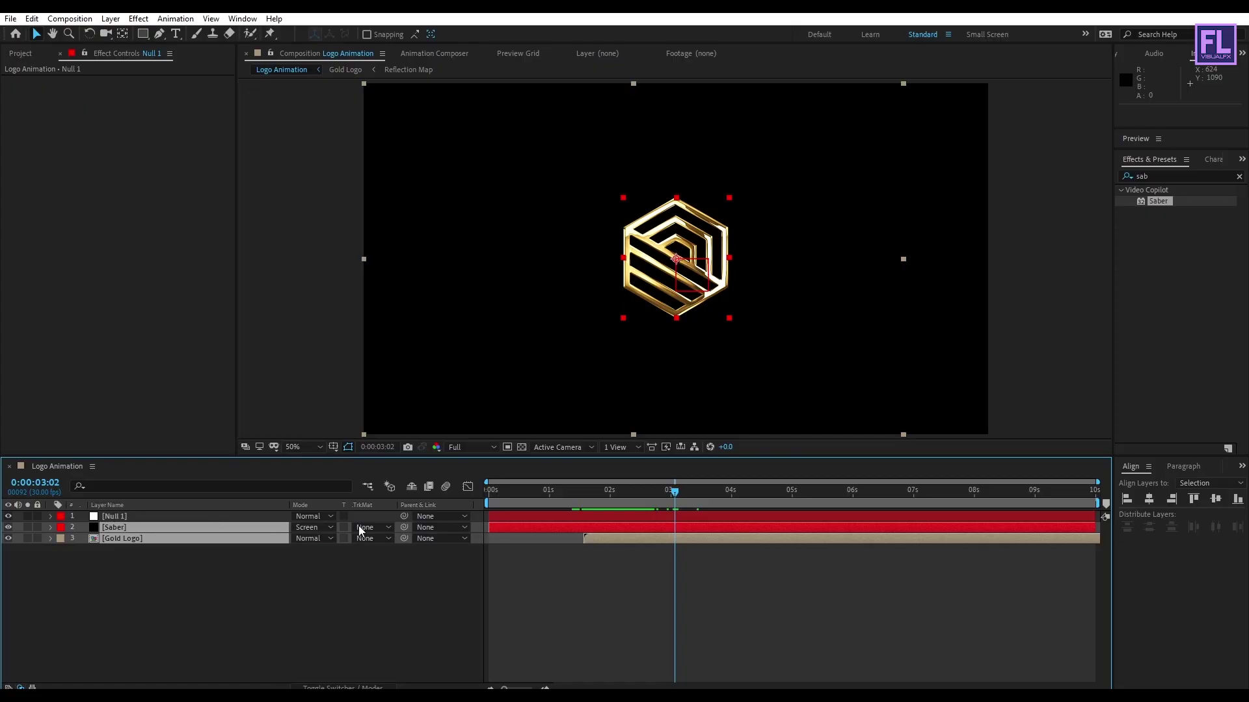
drag(406, 528, 123, 516)
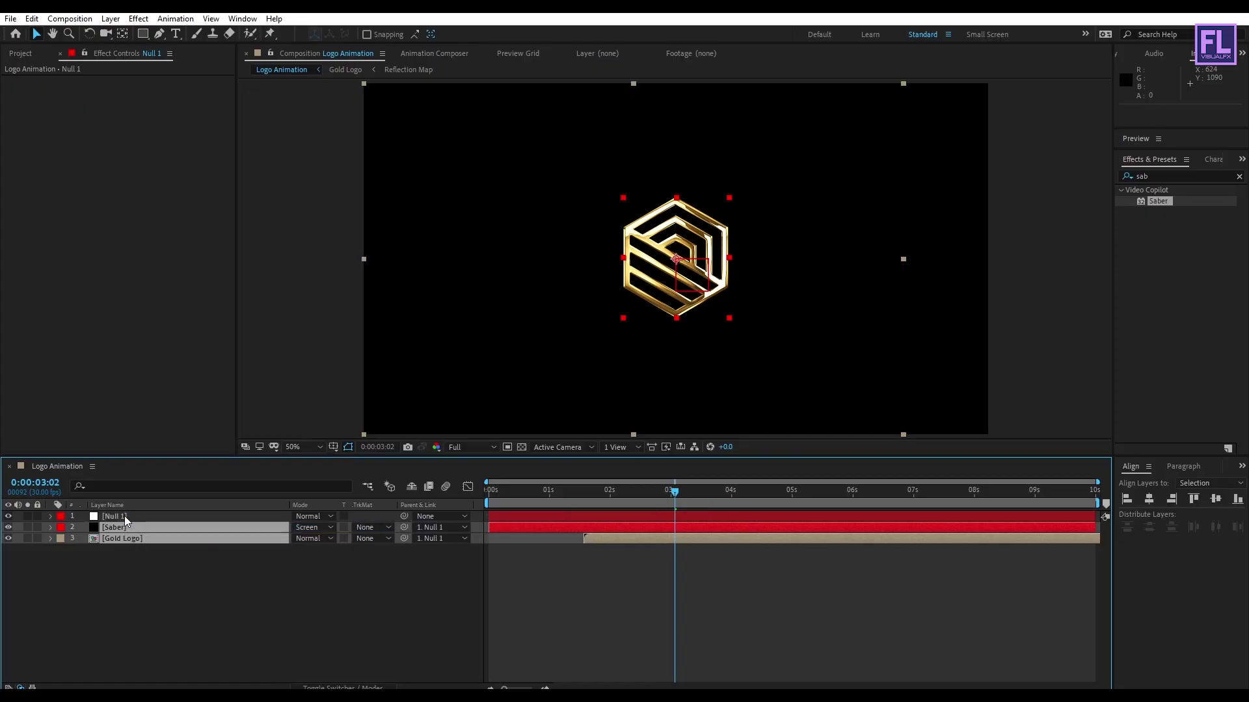
Keyframe the null's Scale from 100% at 0:00:00:00 to 110% at 0:00:09:29 and scrub through the result.
drag(521, 493, 438, 505)
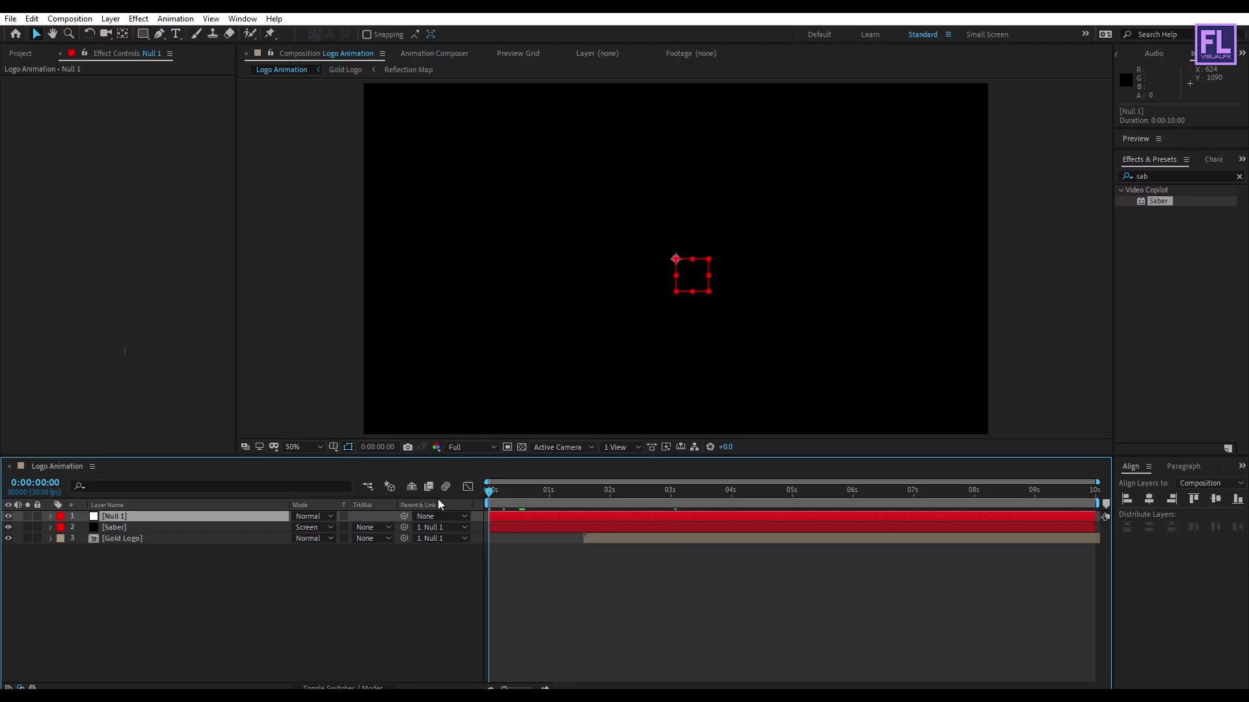
key(s)
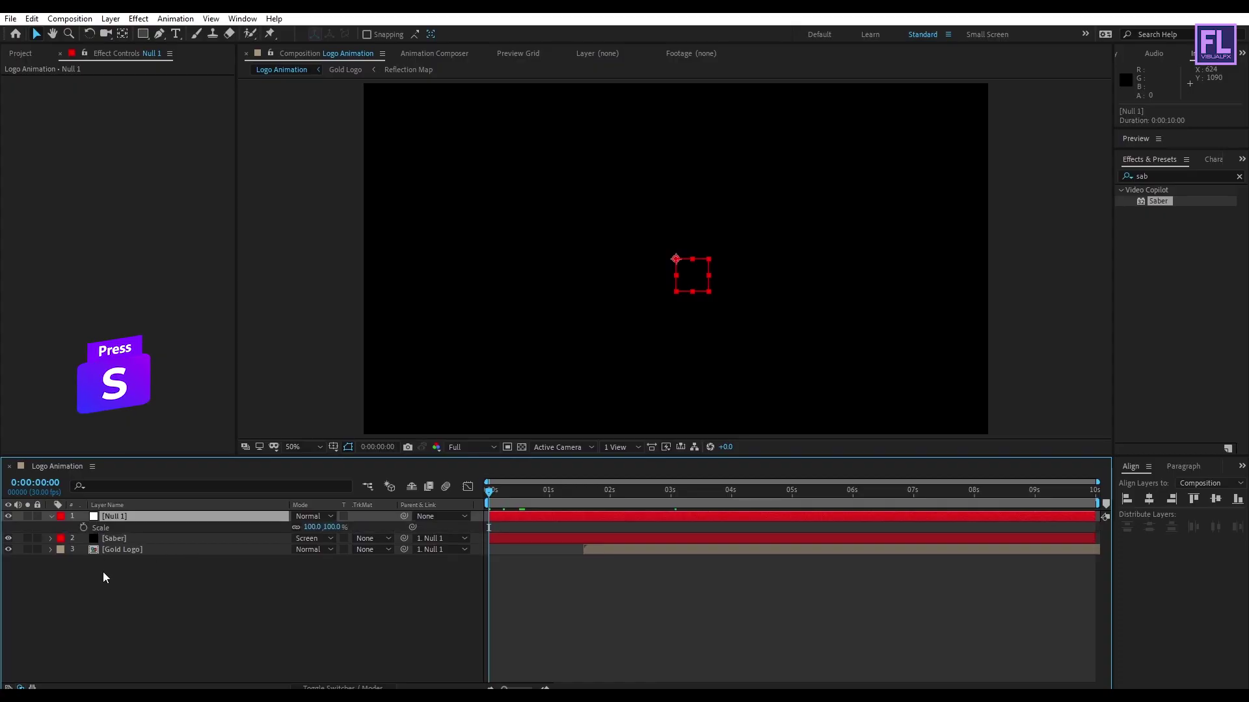
click(83, 528)
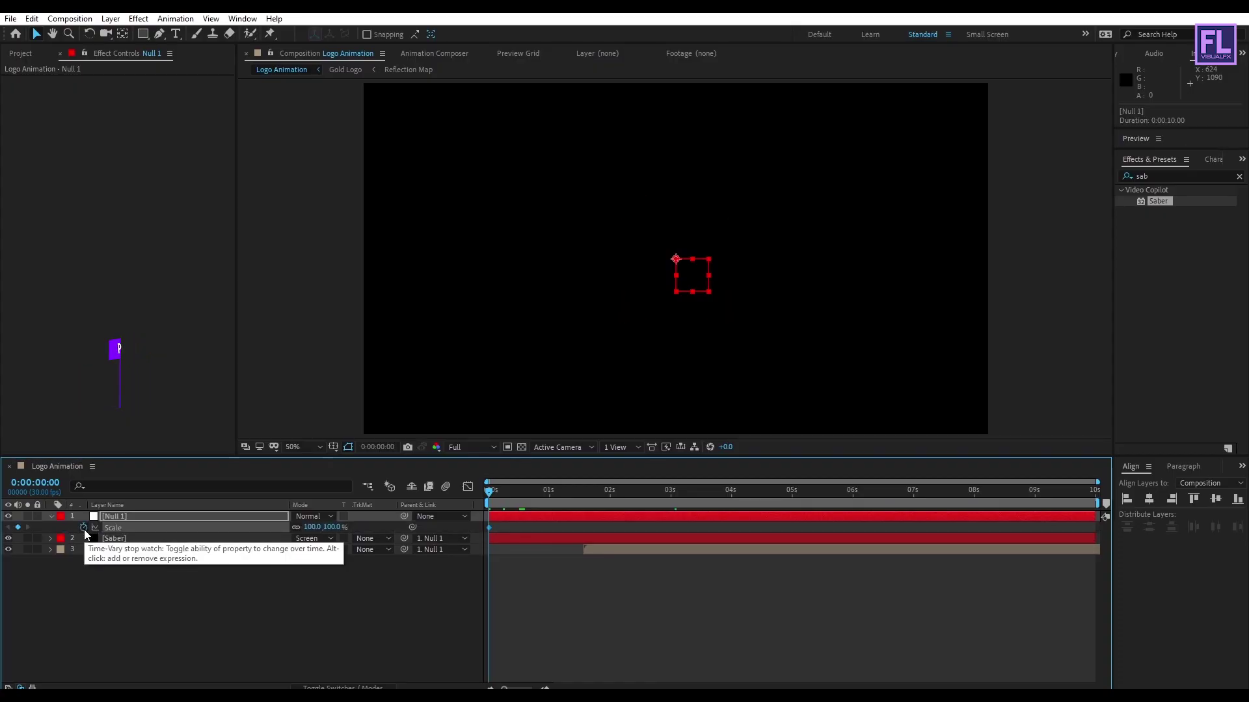
drag(490, 495, 1130, 509)
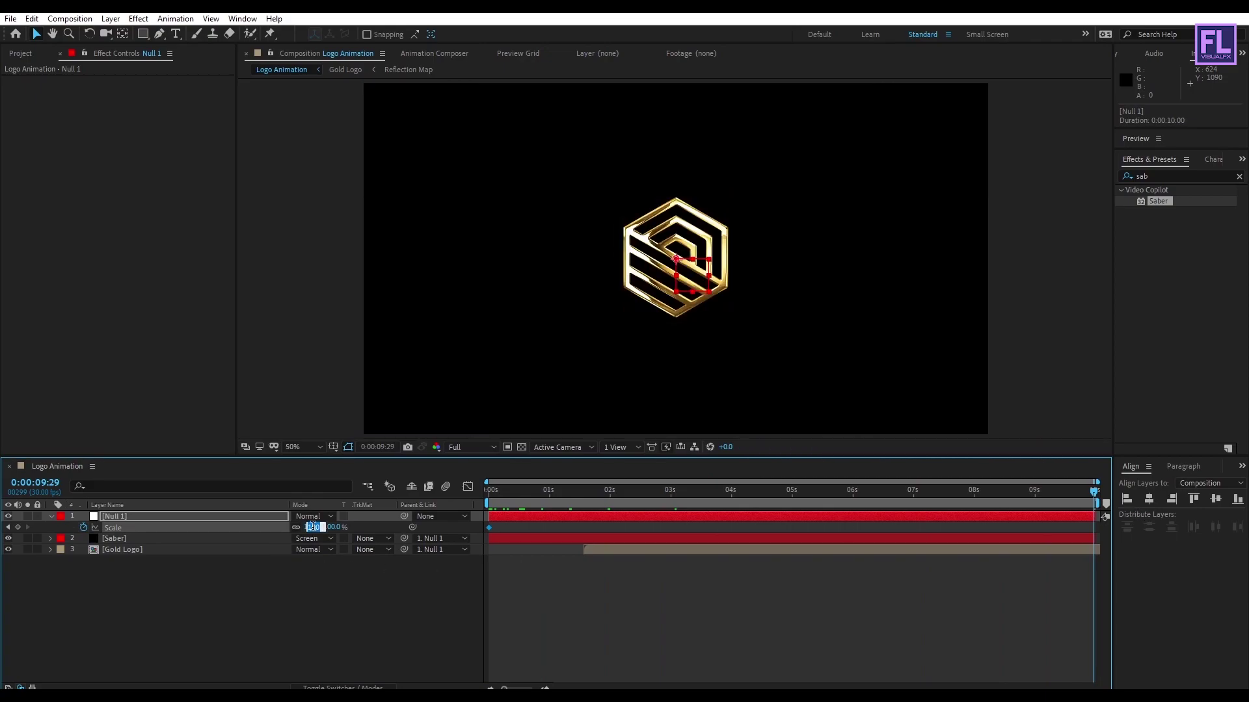
text(110)
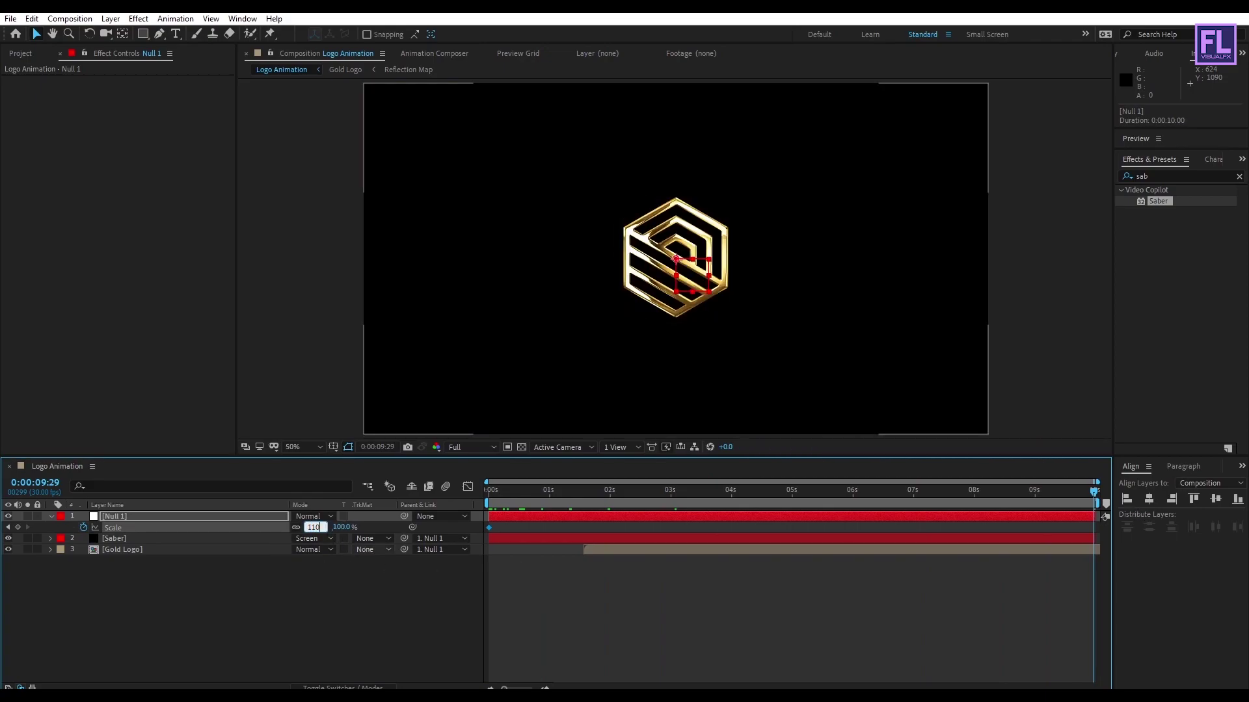
key(Return)
click(307, 605)
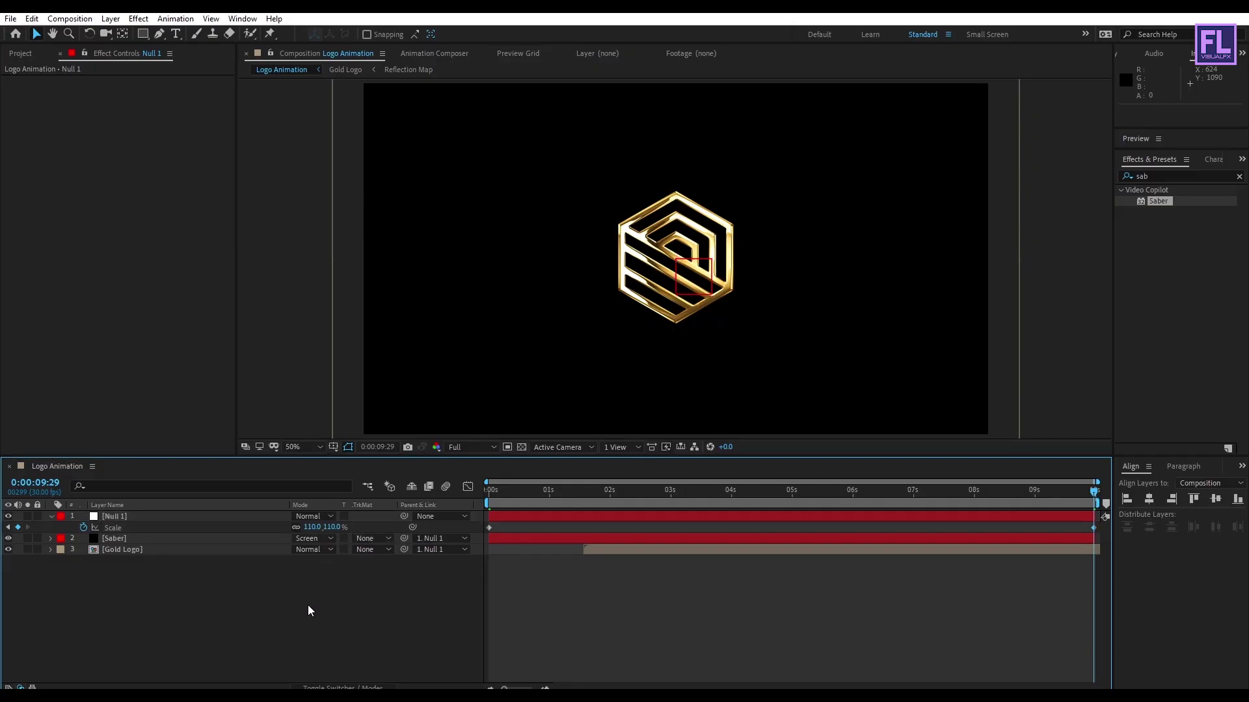
drag(636, 499, 1023, 485)
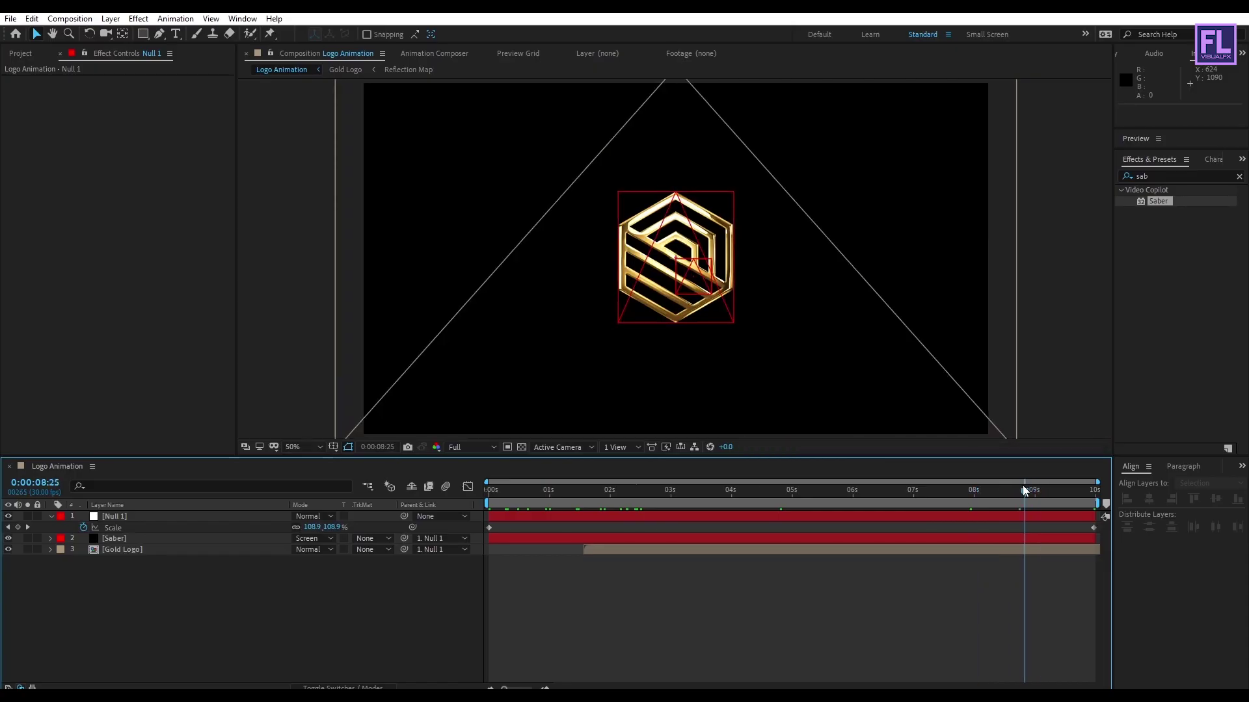
Find the CC Burn Film effect and apply it to the Gold Logo layer.
click(123, 550)
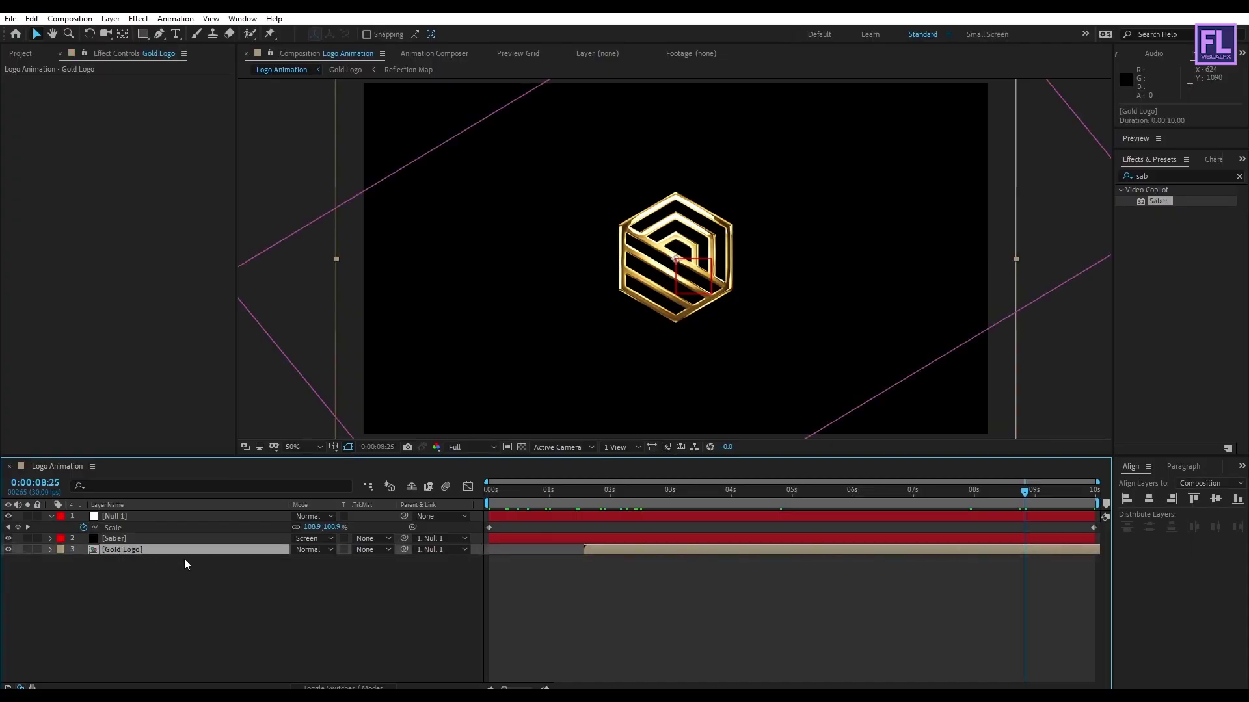
click(1170, 173)
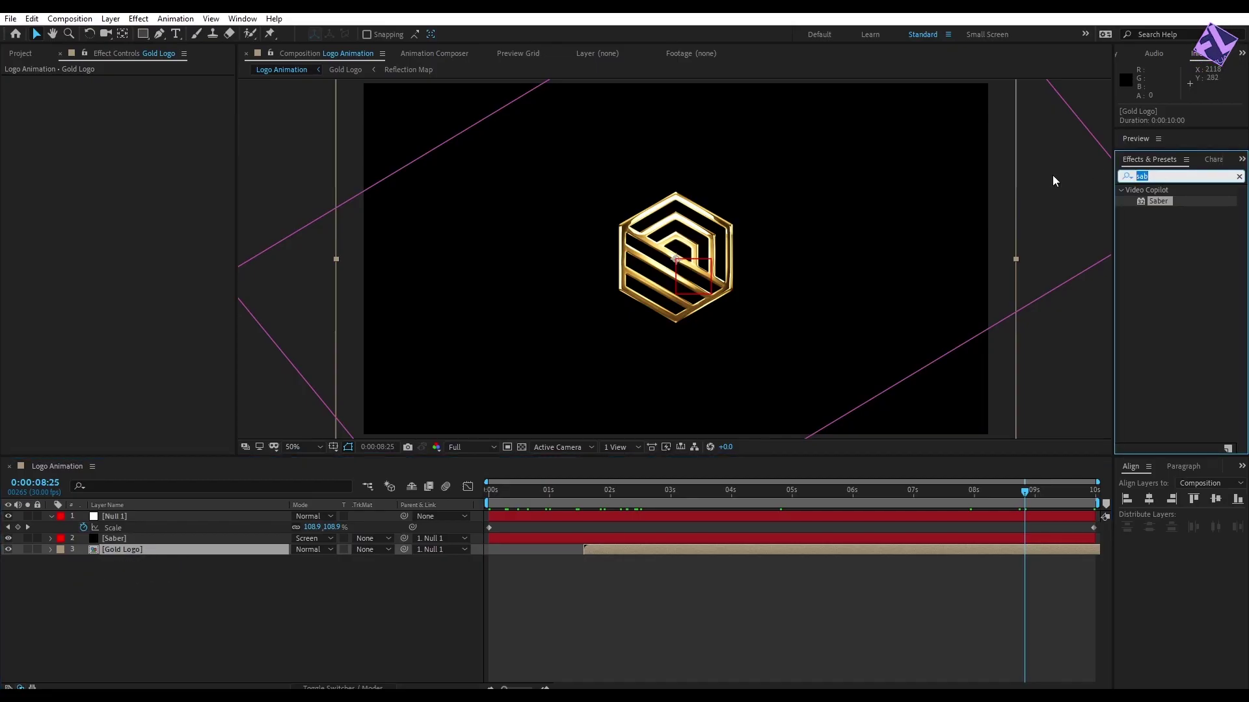
text(cc bu)
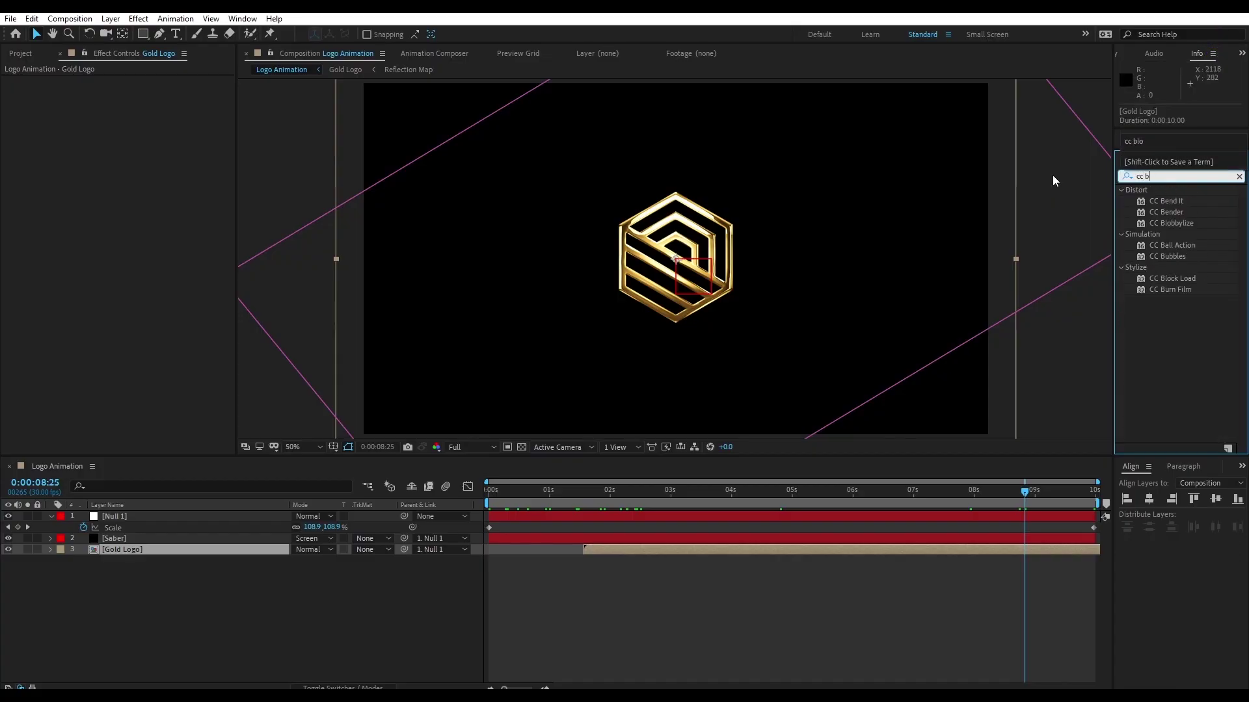
click(1171, 223)
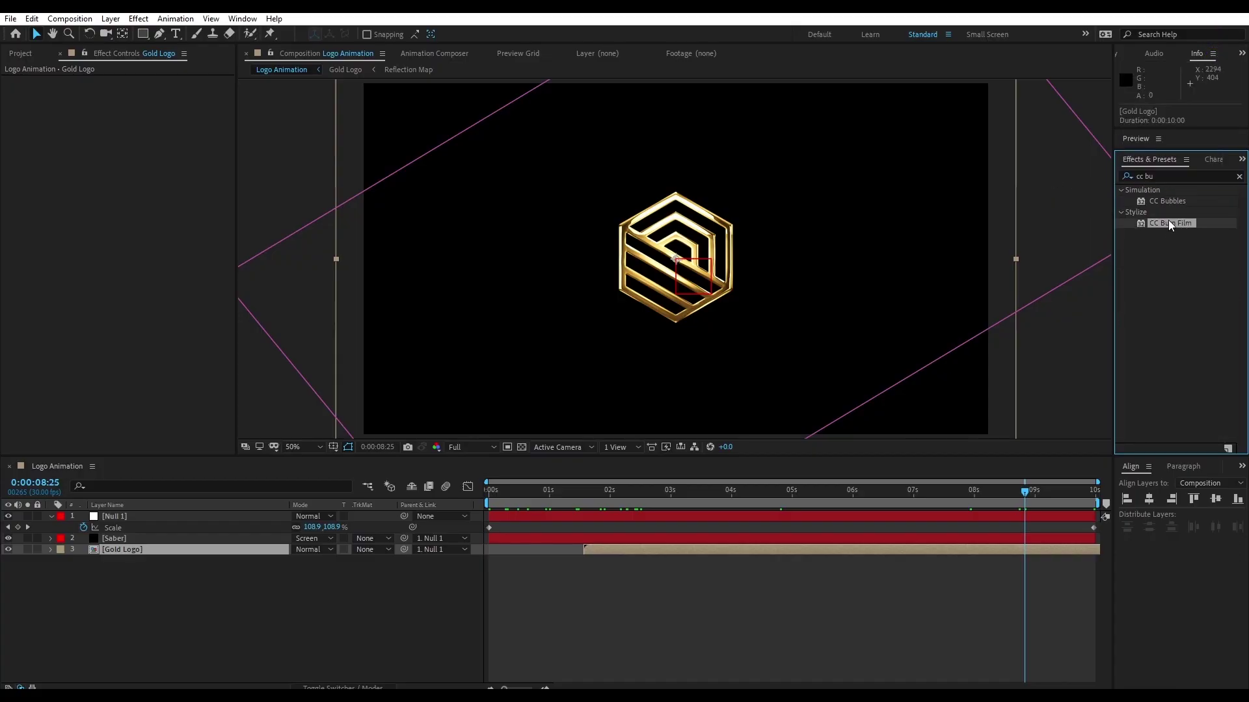
drag(1179, 223, 151, 551)
Keyframe the Gold Logo layer's Burn from 0 at 0:00:08:00 to 80 at 0:00:09:29, and collapse the null's properties.
drag(1026, 493, 974, 496)
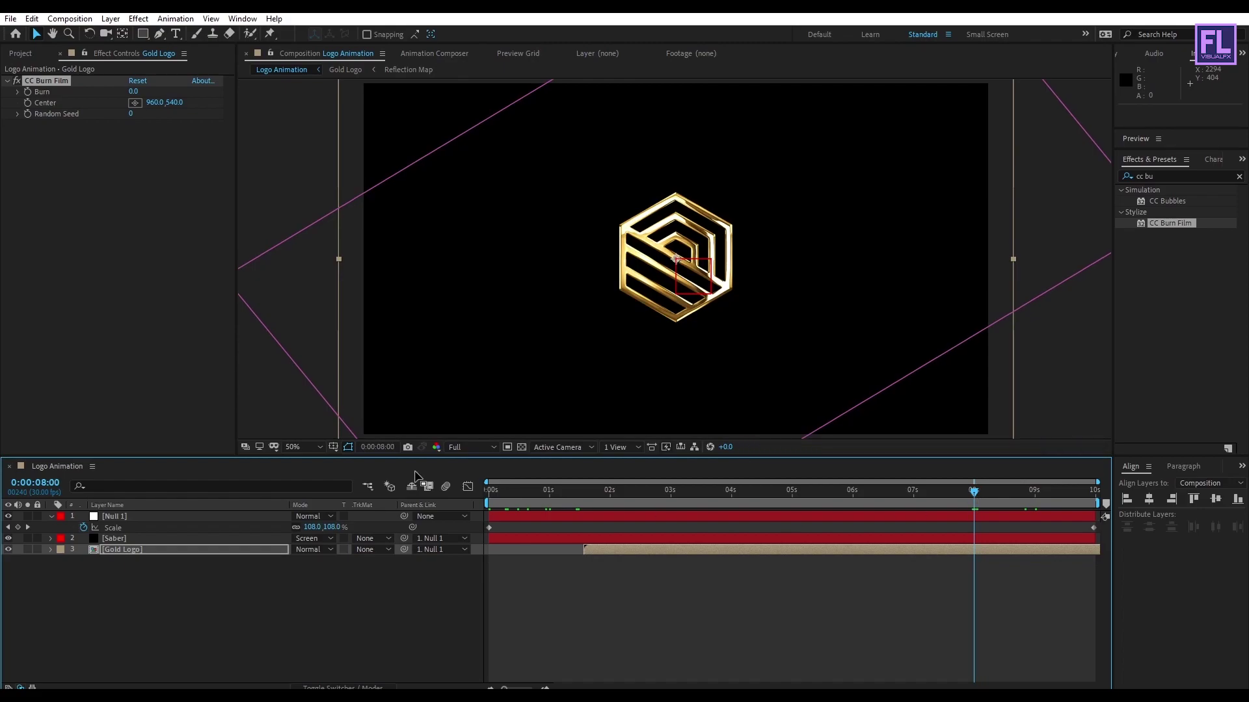
click(39, 95)
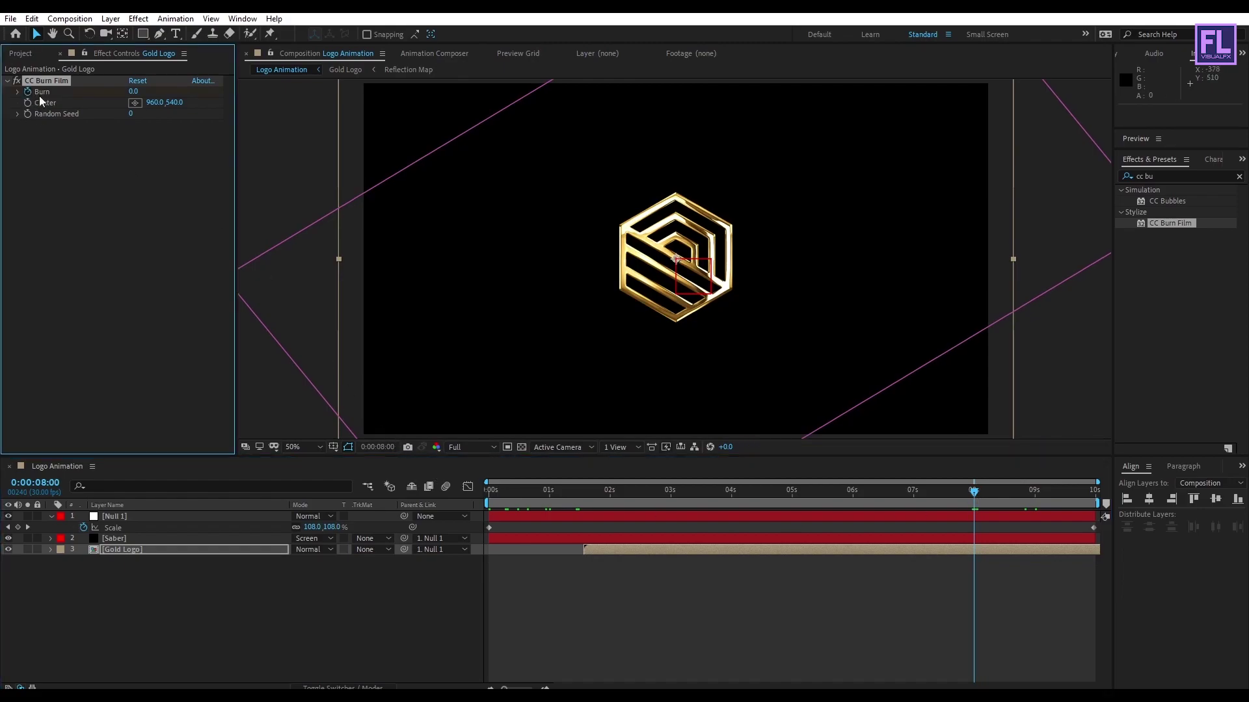
drag(975, 494, 1110, 499)
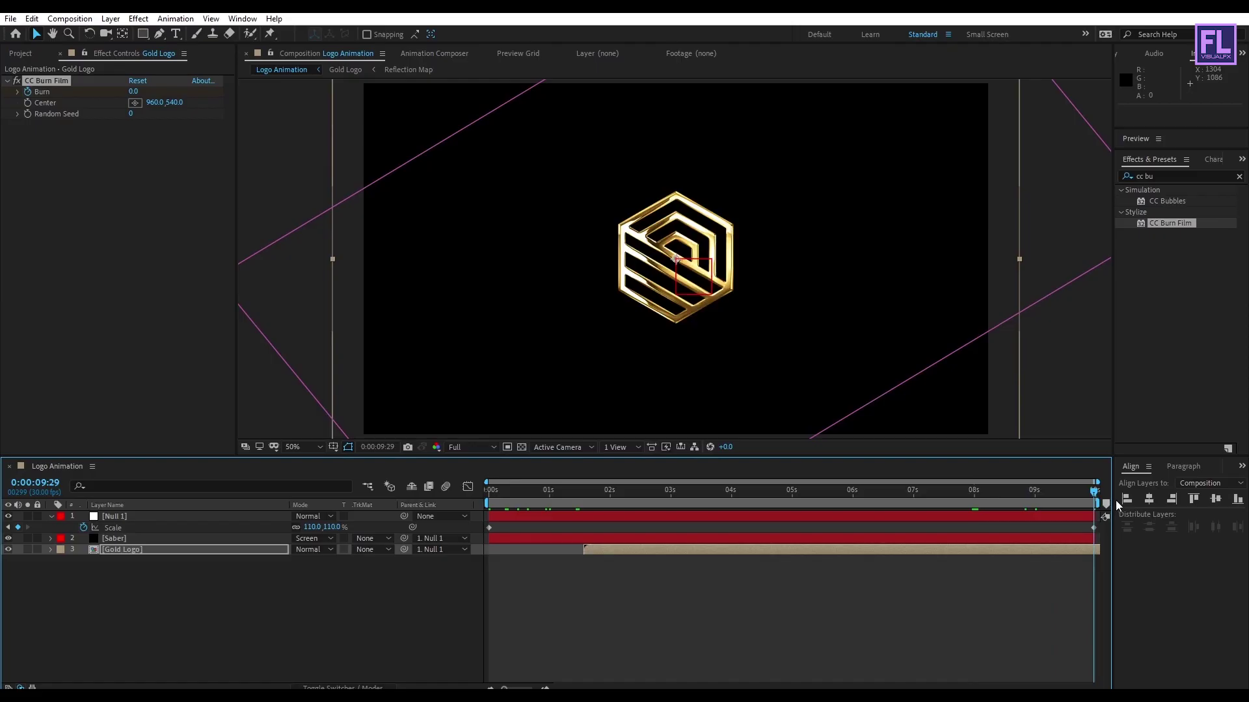
drag(131, 93, 175, 86)
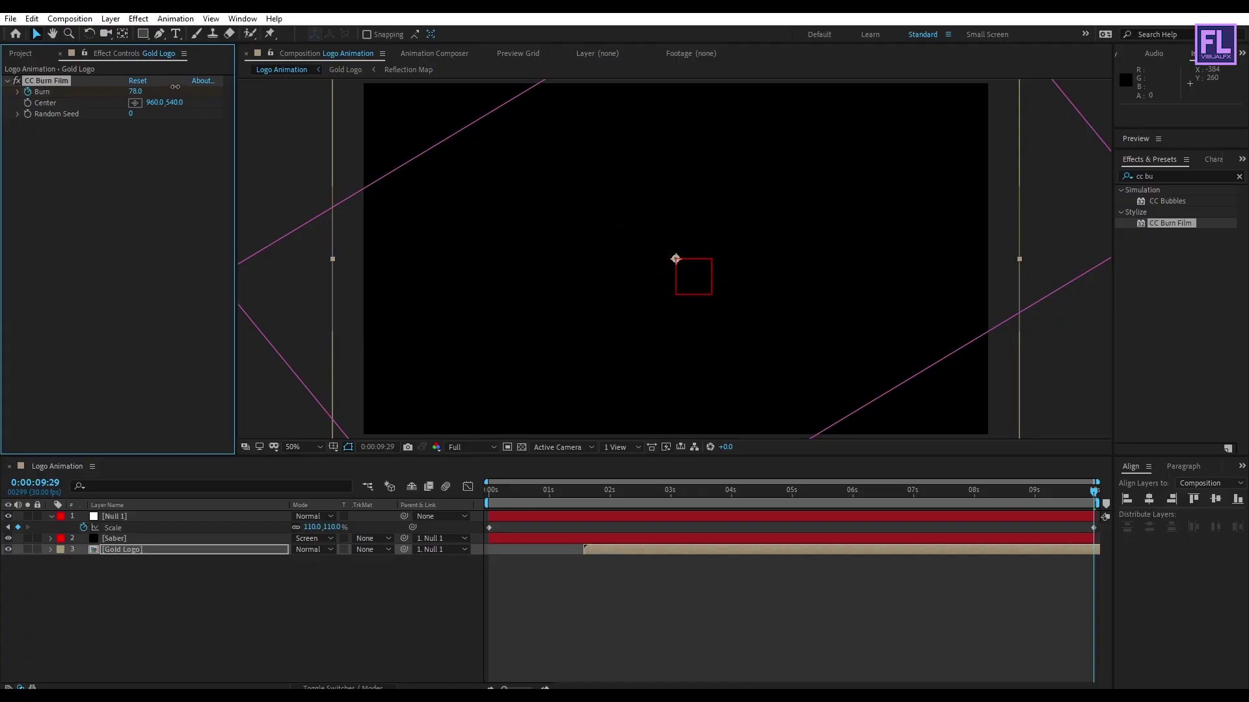
click(150, 175)
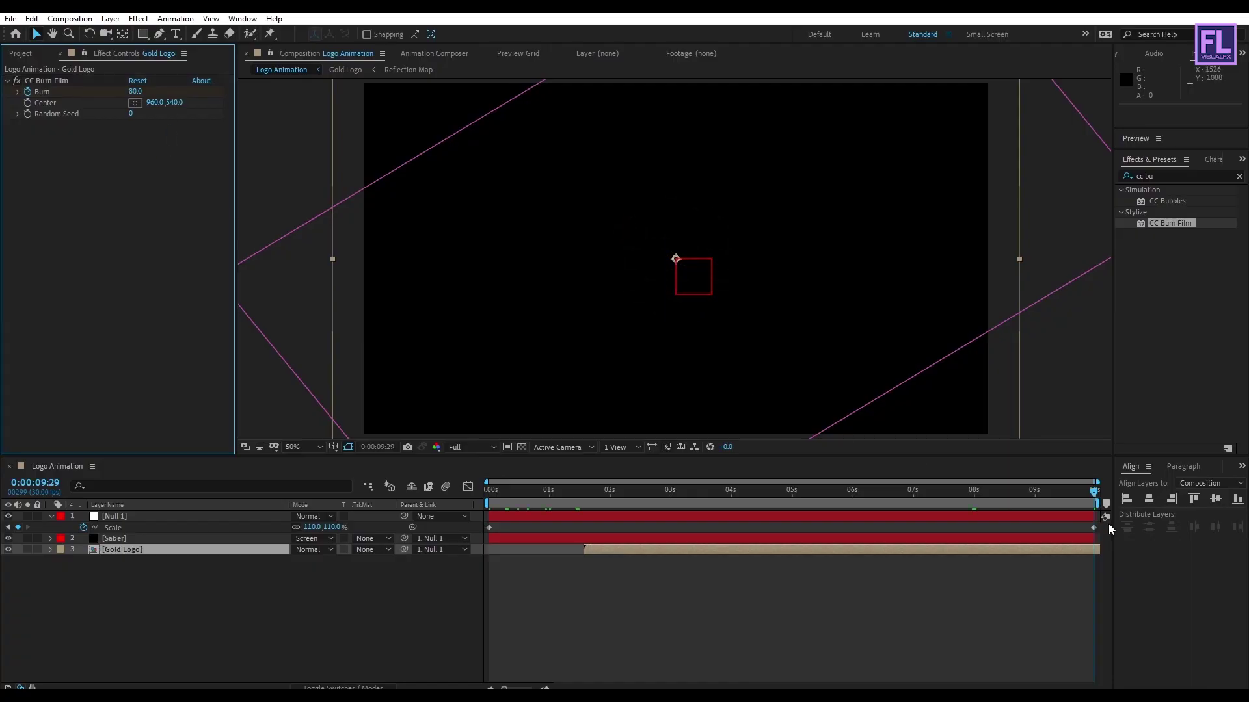
mouse_move(1098, 493)
mouse_down()
mouse_move(733, 510)
mouse_move(748, 504)
mouse_up()
click(215, 595)
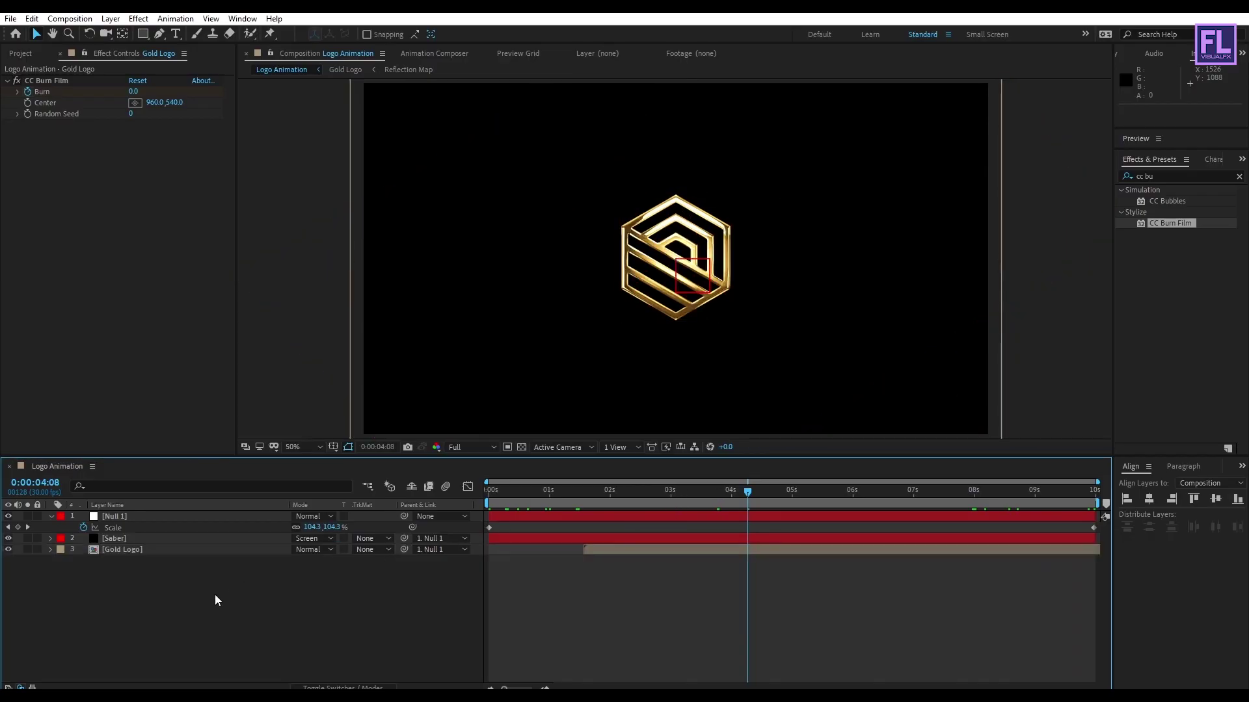
click(52, 516)
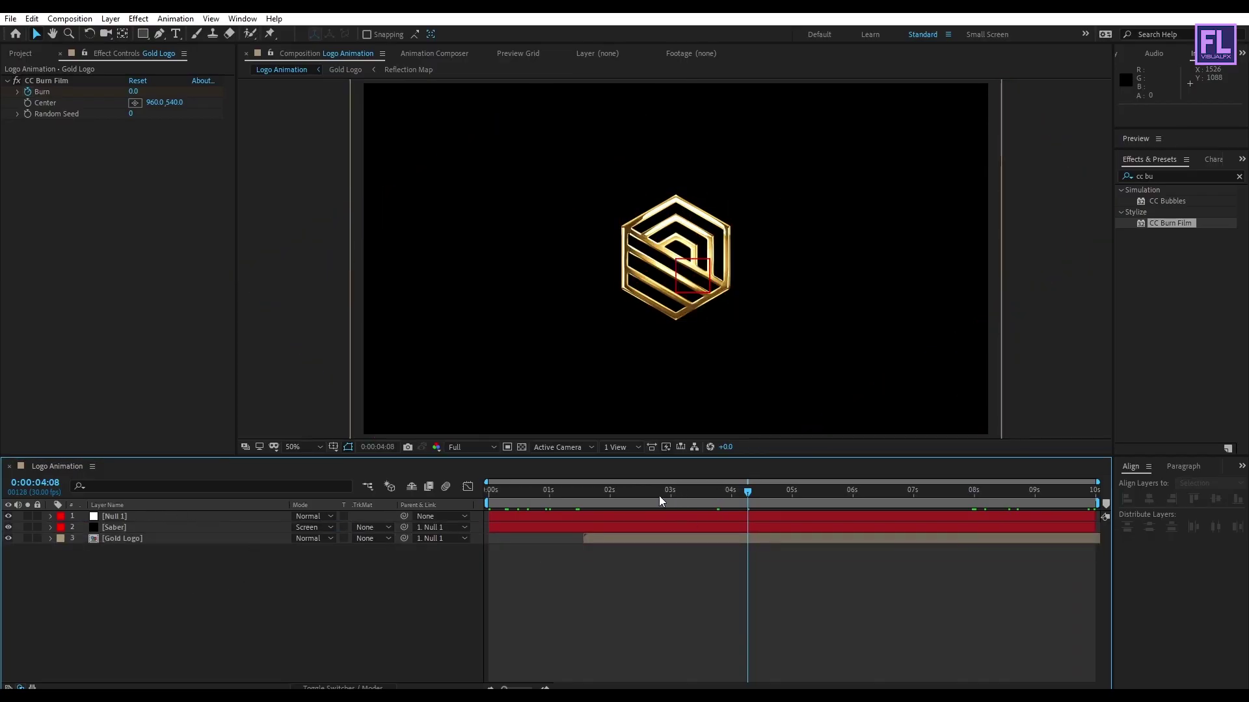
mouse_move(658, 495)
mouse_down()
mouse_move(620, 492)
mouse_move(646, 490)
mouse_up()
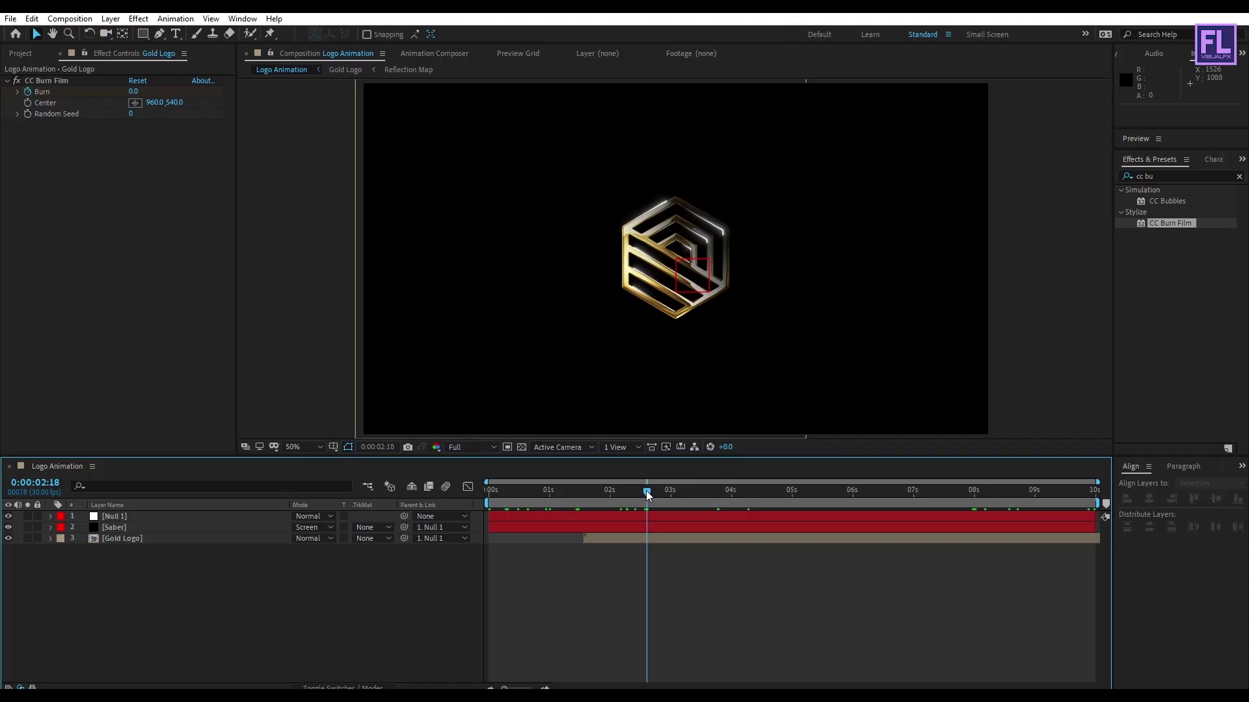
Add the gold bokeh glitter particles footage to the Logo Animation composition beneath the Gold Logo layer.
click(27, 60)
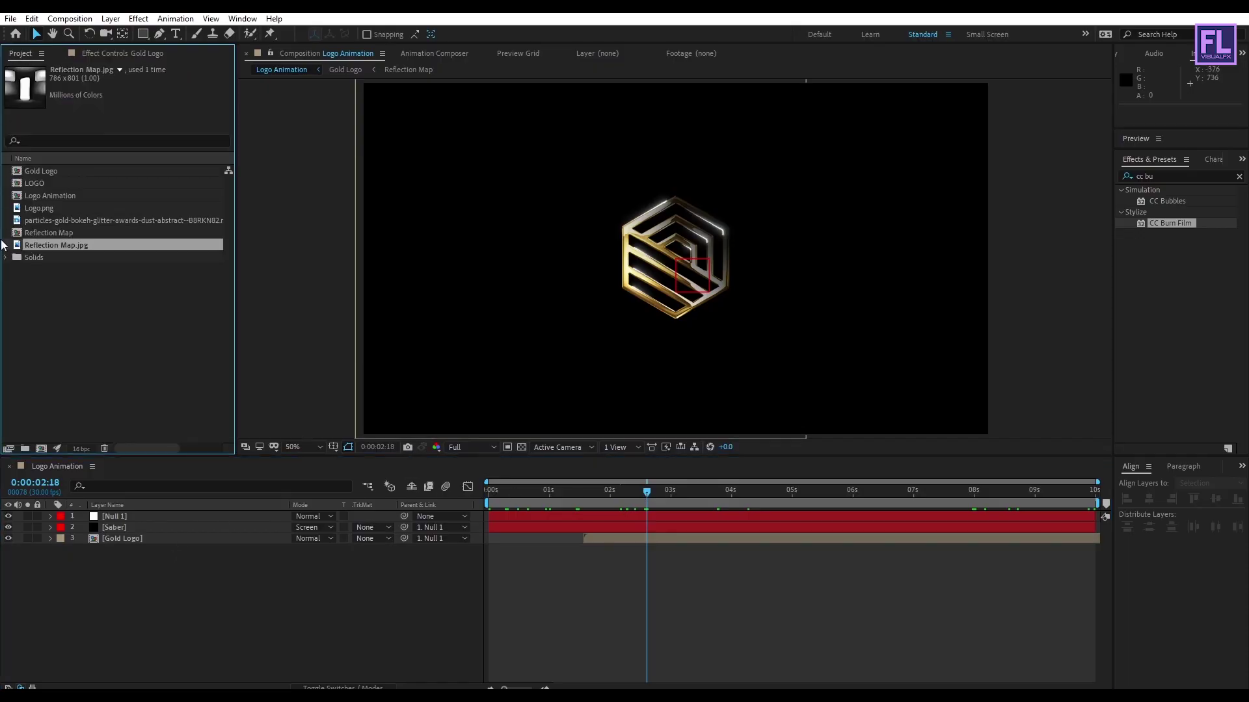
click(131, 283)
click(80, 224)
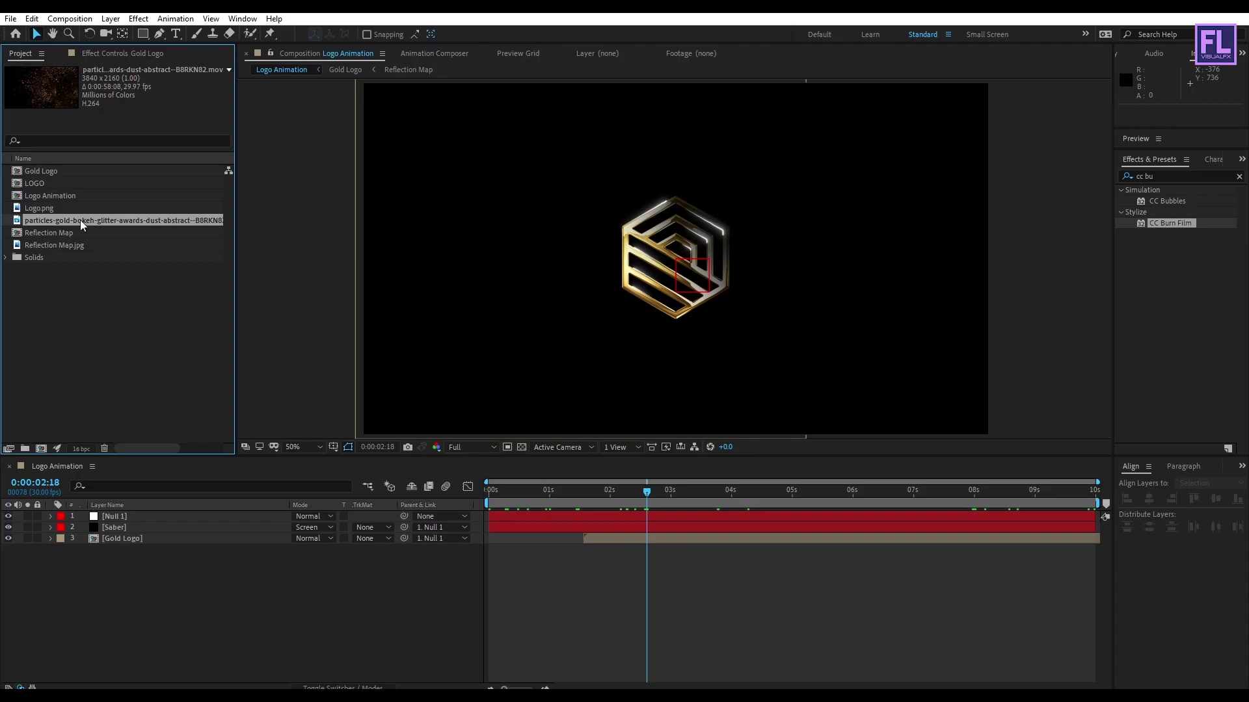
drag(80, 220, 154, 567)
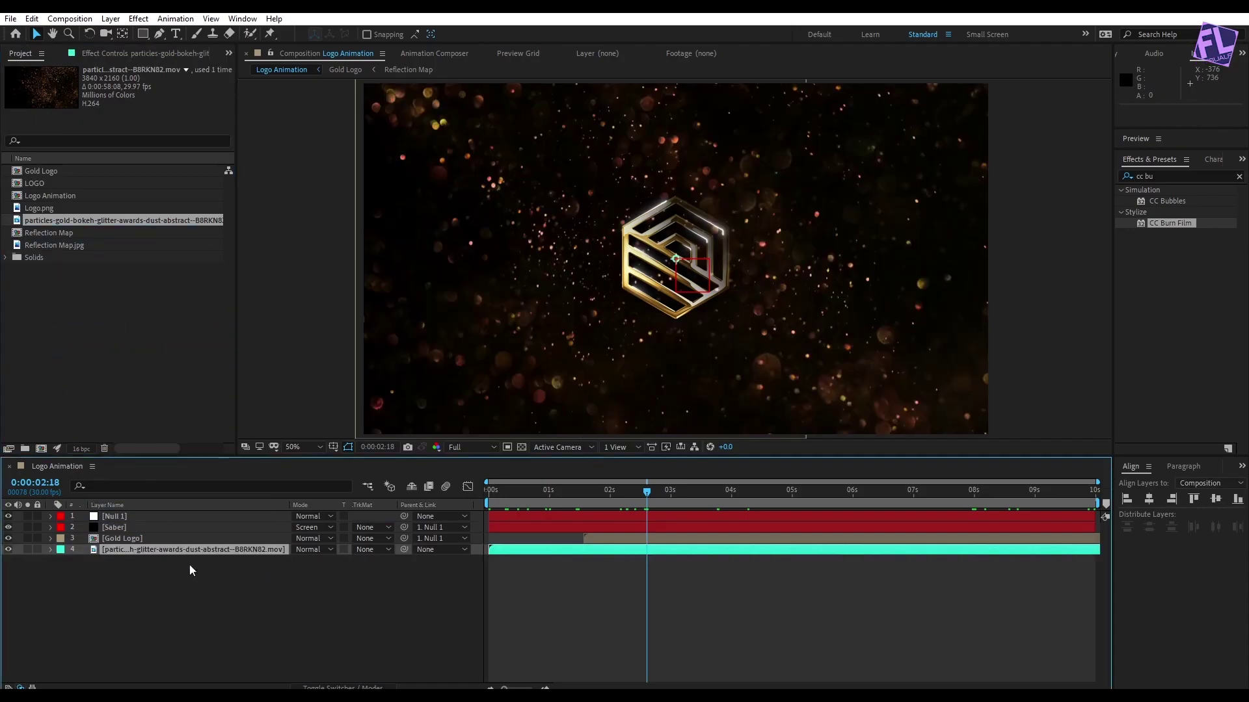
Scale the particles footage down to 50% so that it fits the composition frame.
scroll(681, 271, down, 1)
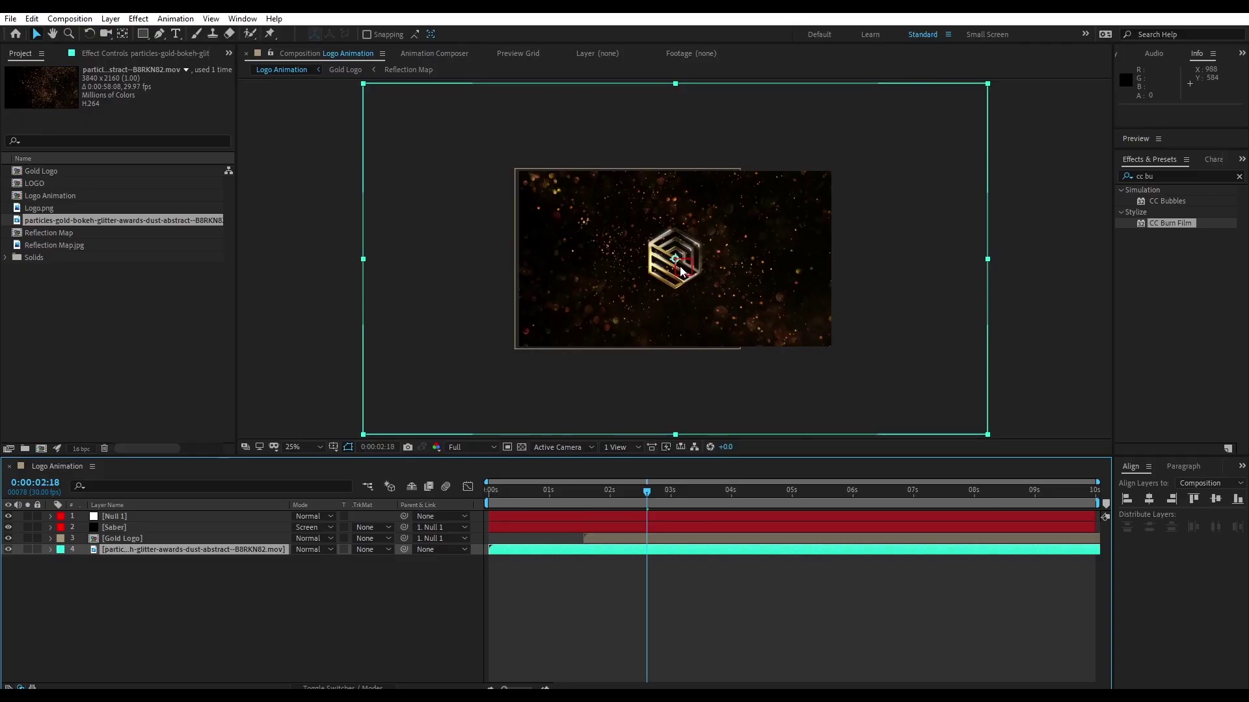
scroll(681, 272, up, 1)
scroll(681, 271, down, 1)
drag(993, 260, 835, 268)
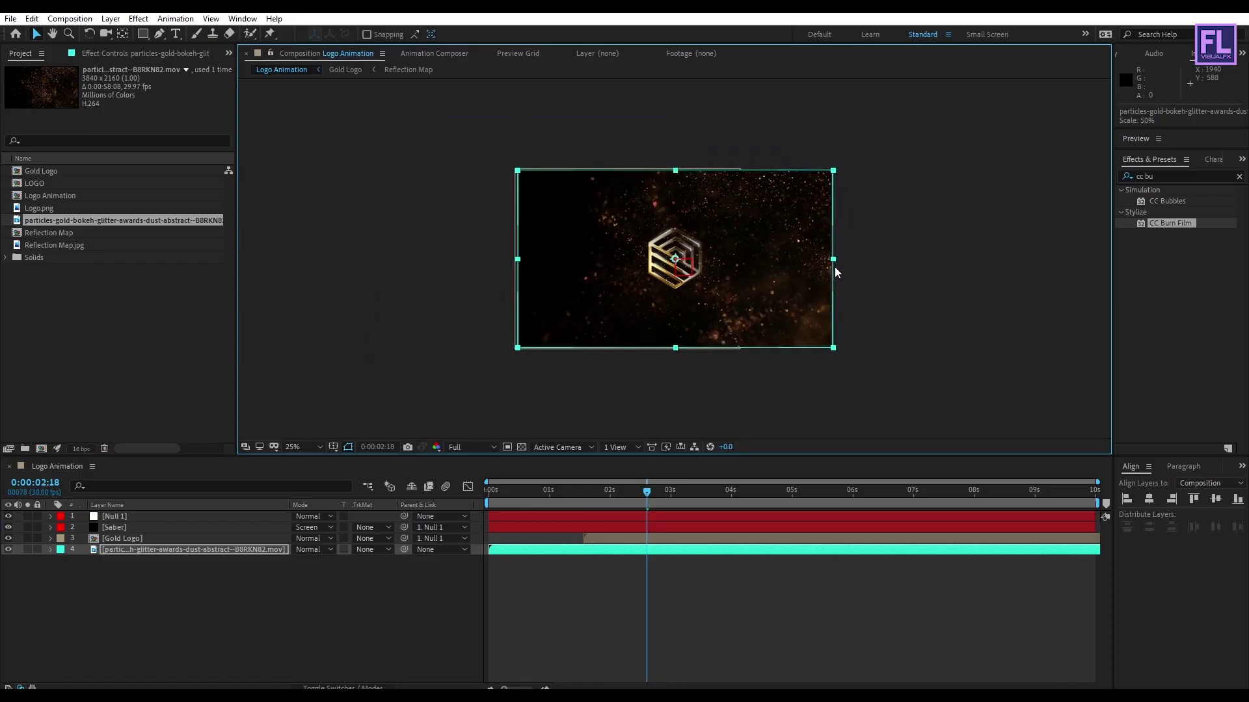
scroll(835, 272, up, 1)
click(144, 577)
Find the Tint effect and apply it to the particles layer.
click(129, 550)
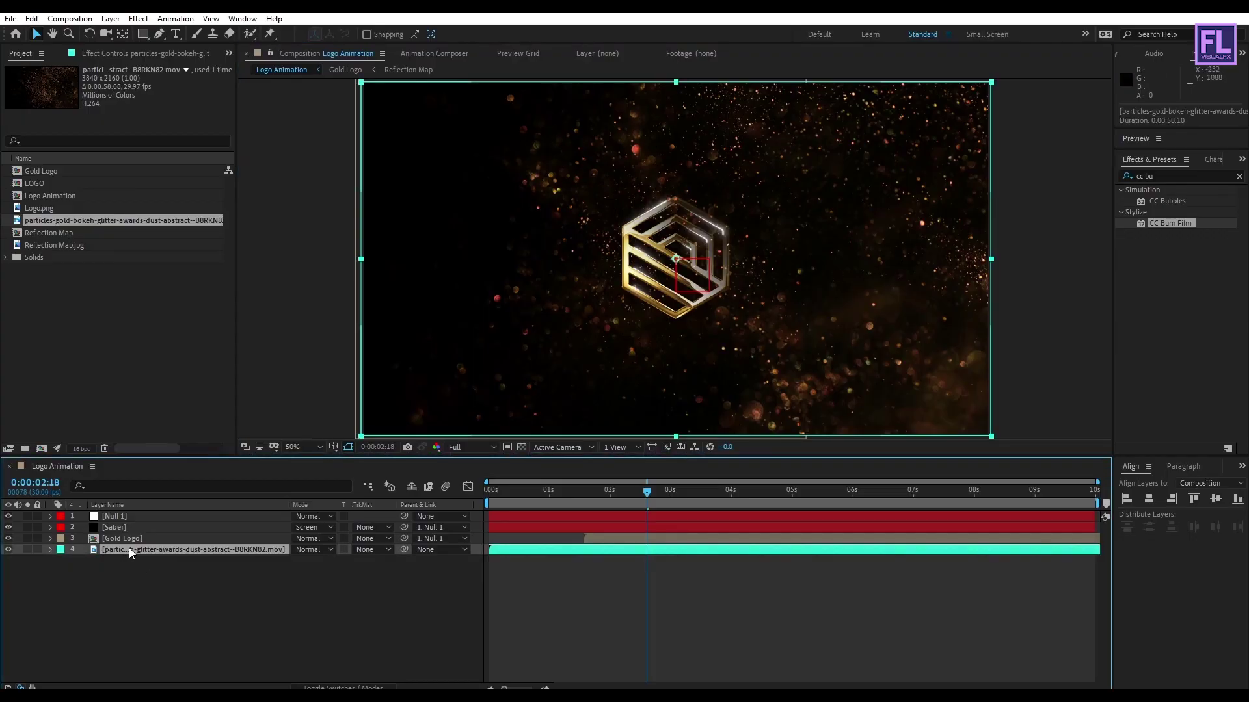
click(1188, 177)
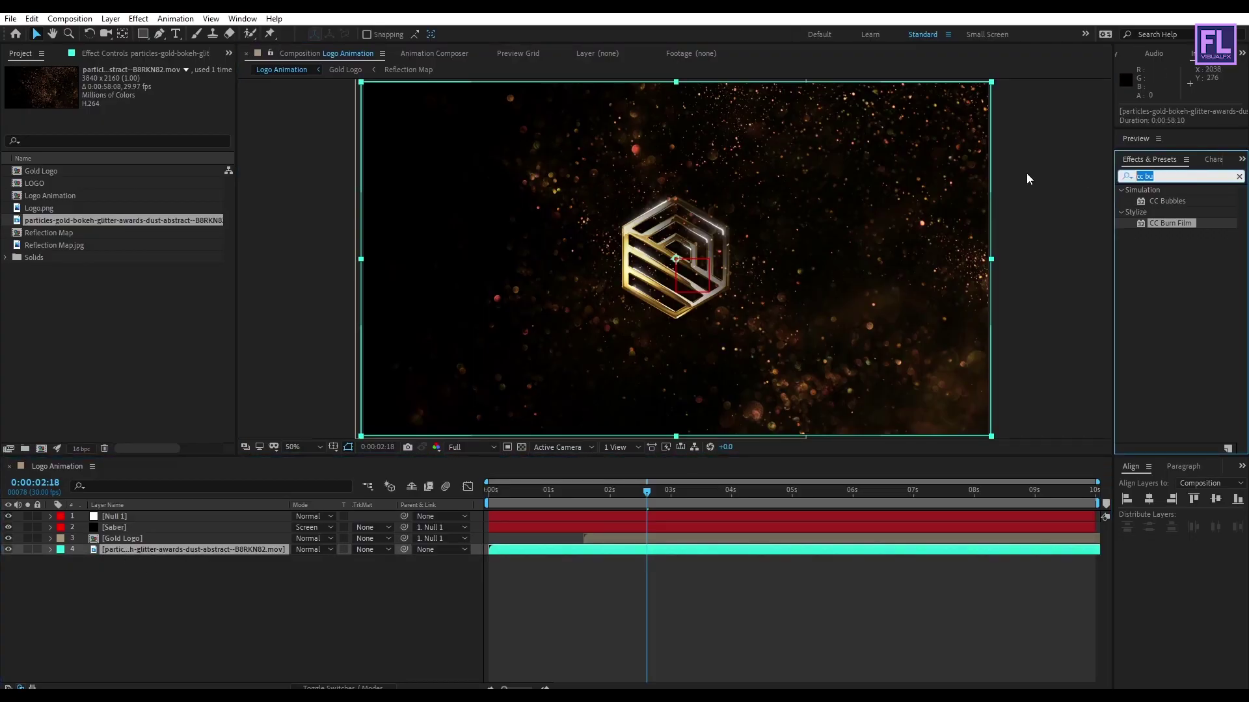
text(tint)
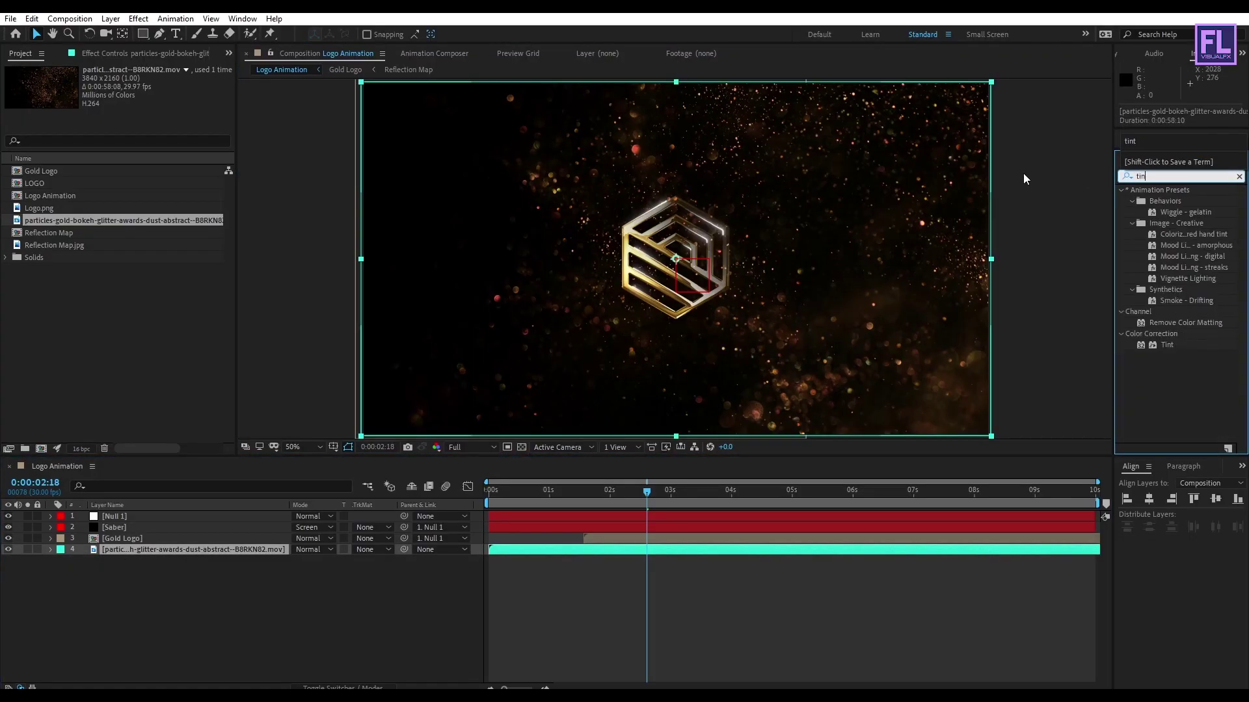
click(1168, 234)
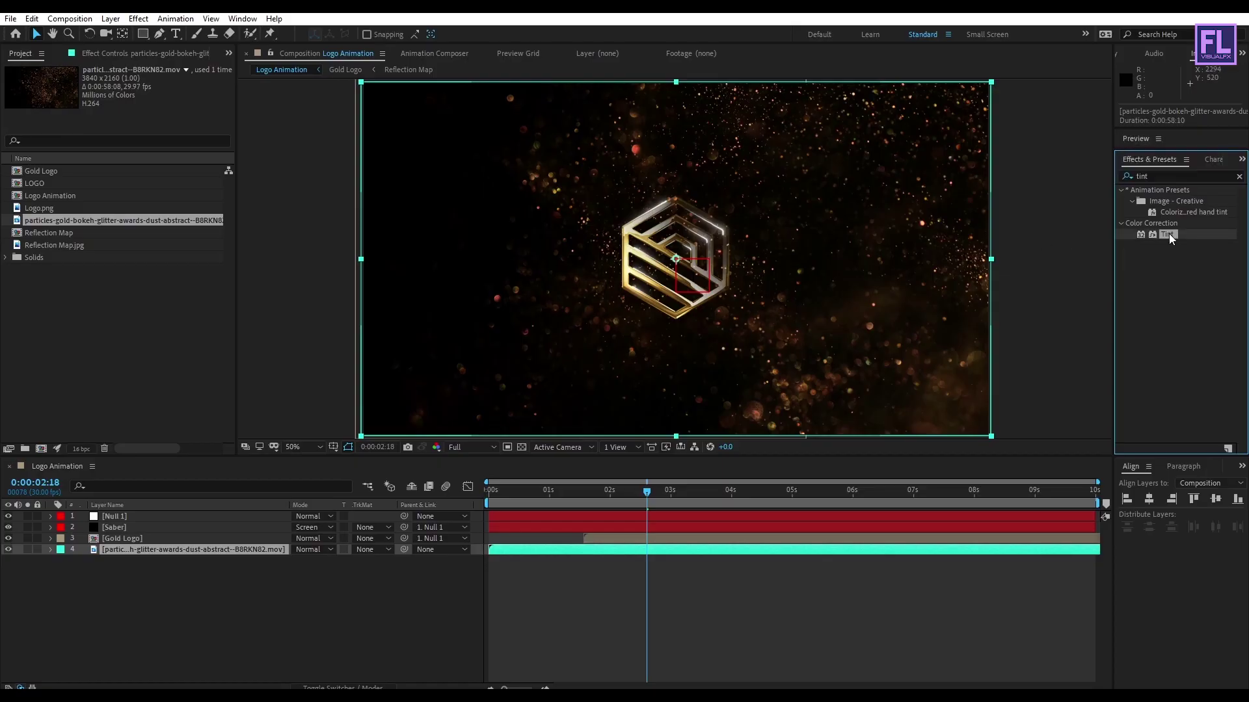
drag(1169, 233, 134, 546)
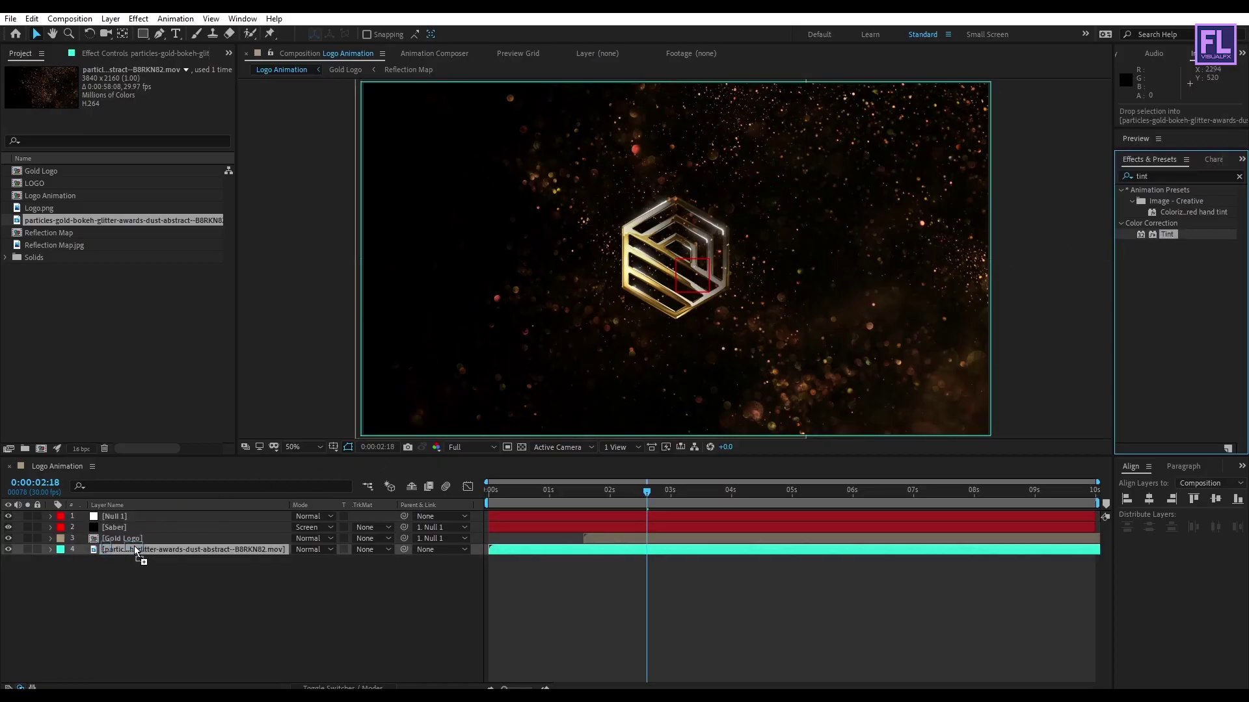
click(193, 568)
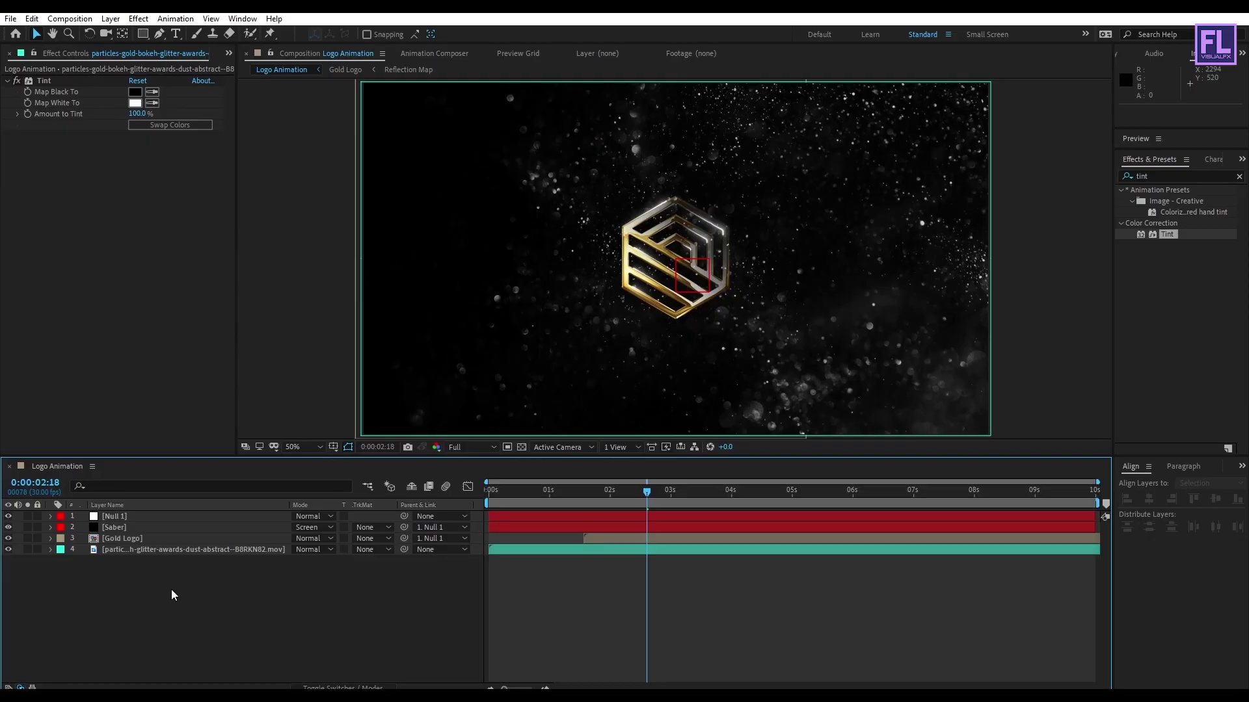
Draw a circular mask around the logo on the particles layer and set its mode to Subtract.
click(184, 550)
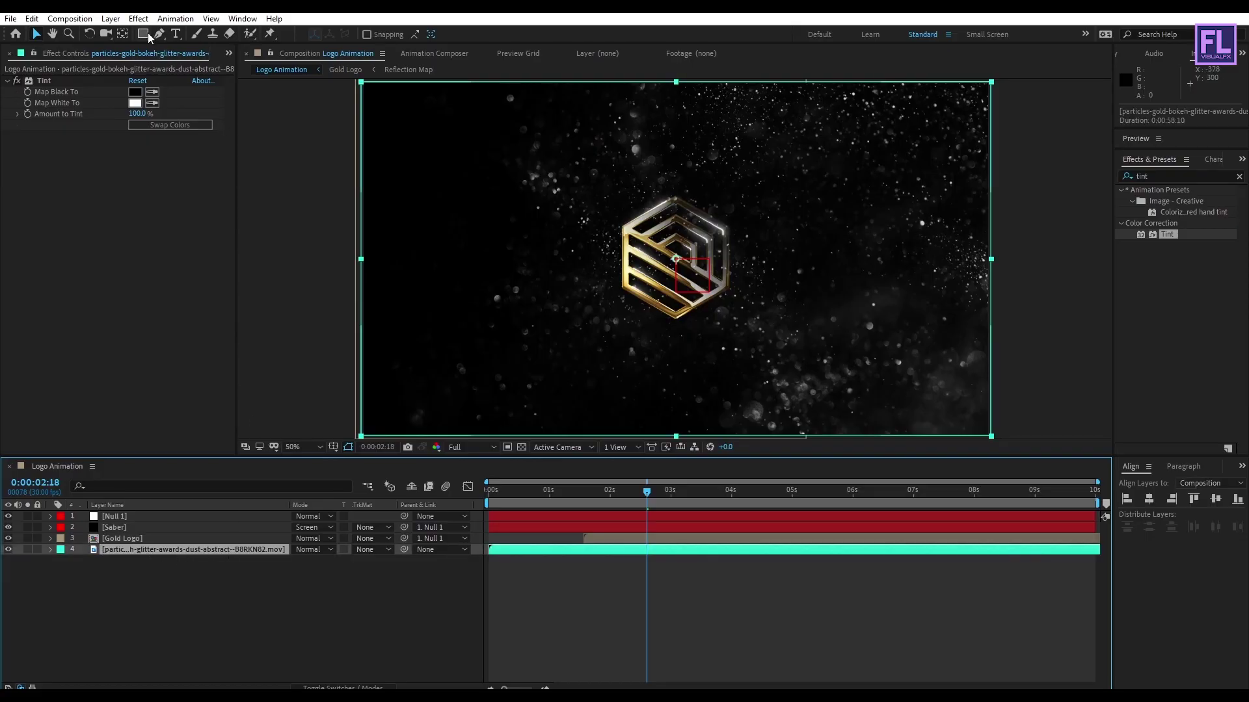
drag(147, 33, 192, 63)
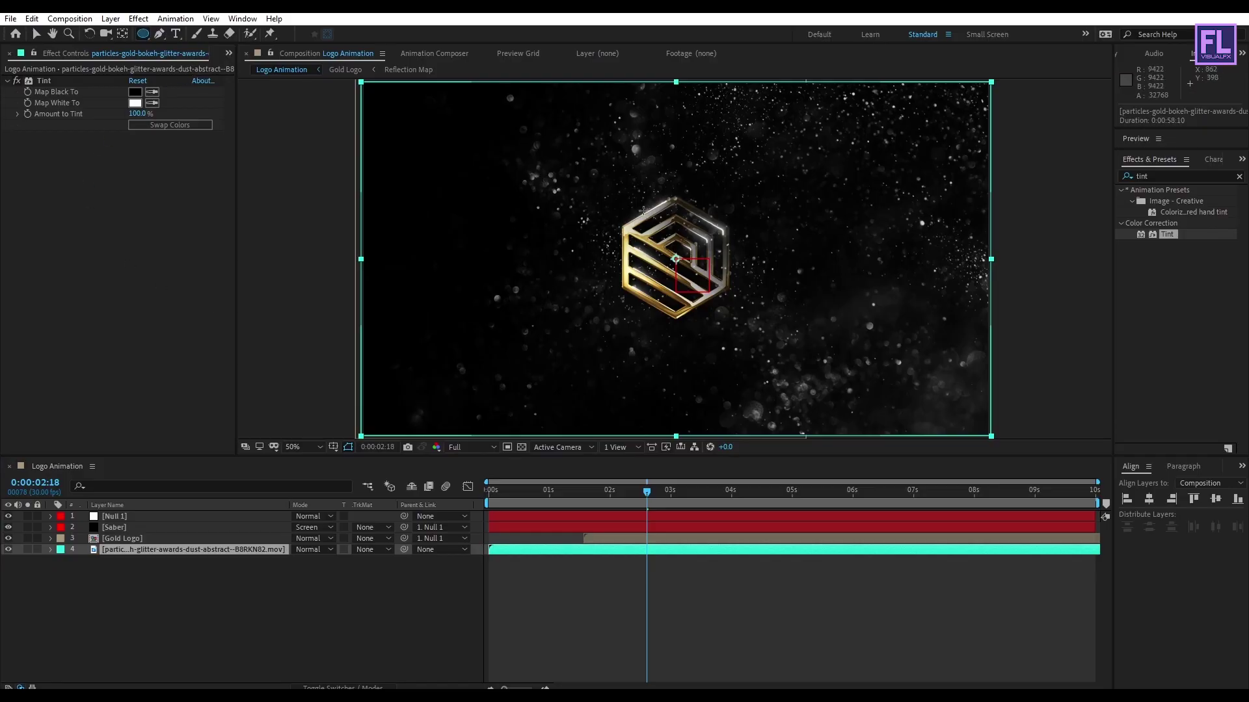
drag(613, 194, 698, 316)
key(v)
double_click(704, 368)
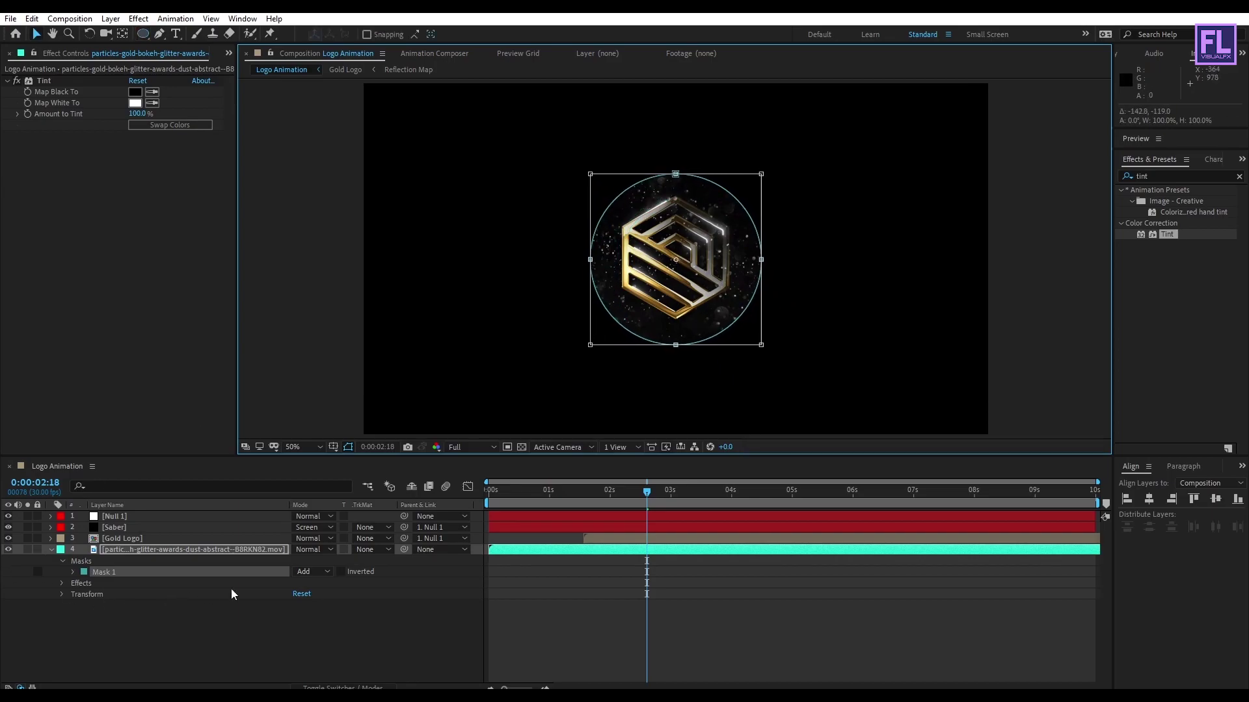
click(318, 571)
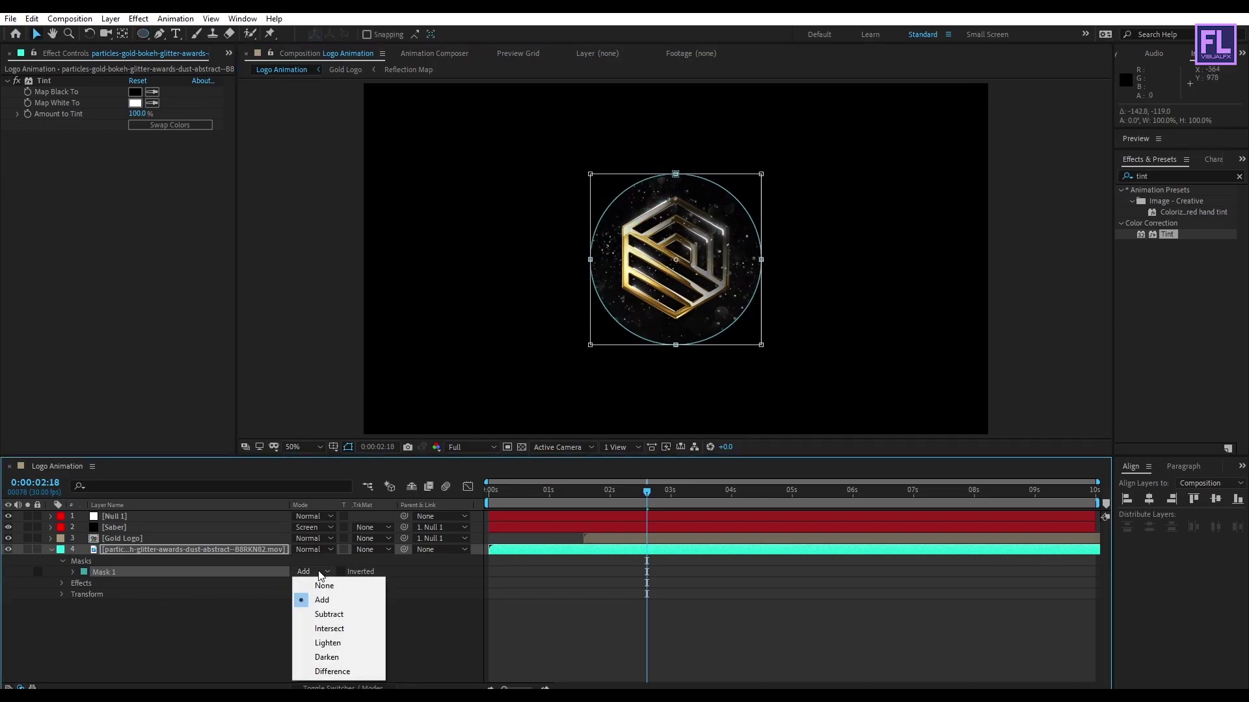
click(333, 614)
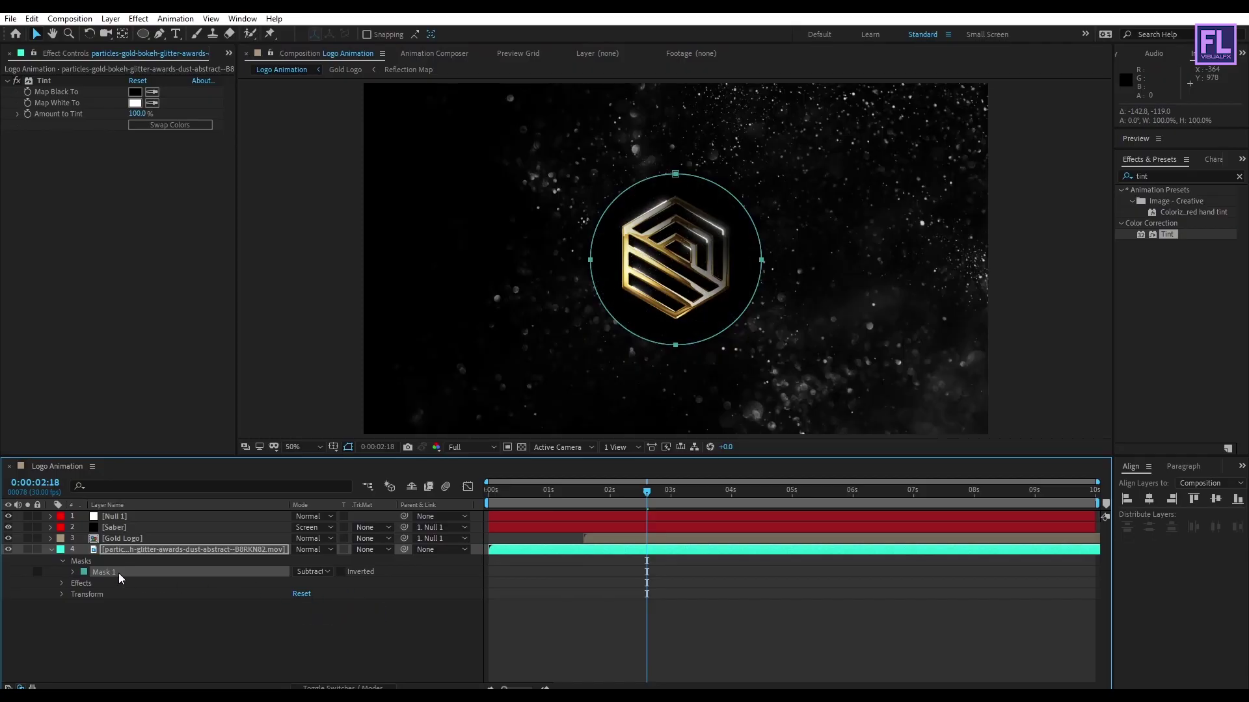
Set the particles layer's Mask Feather to 529 pixels and scrub to about 0:00:02:05.
key(f)
drag(309, 574, 315, 571)
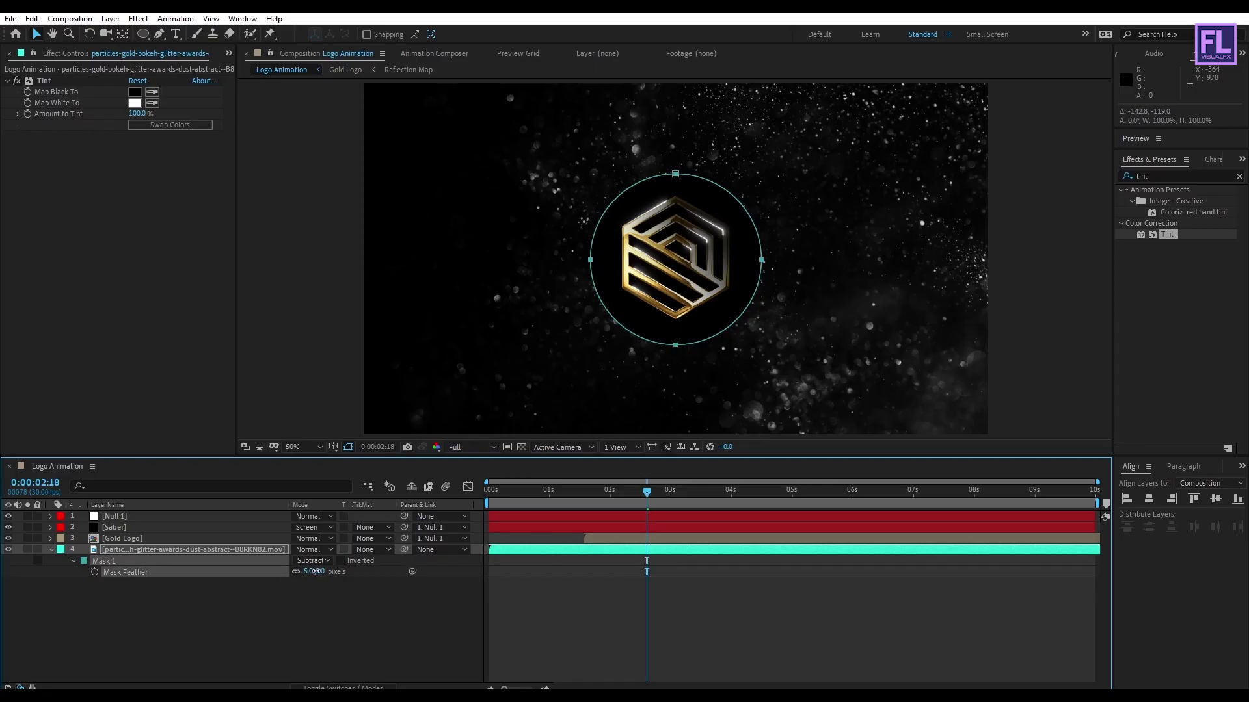
drag(596, 563, 664, 559)
click(565, 583)
click(552, 491)
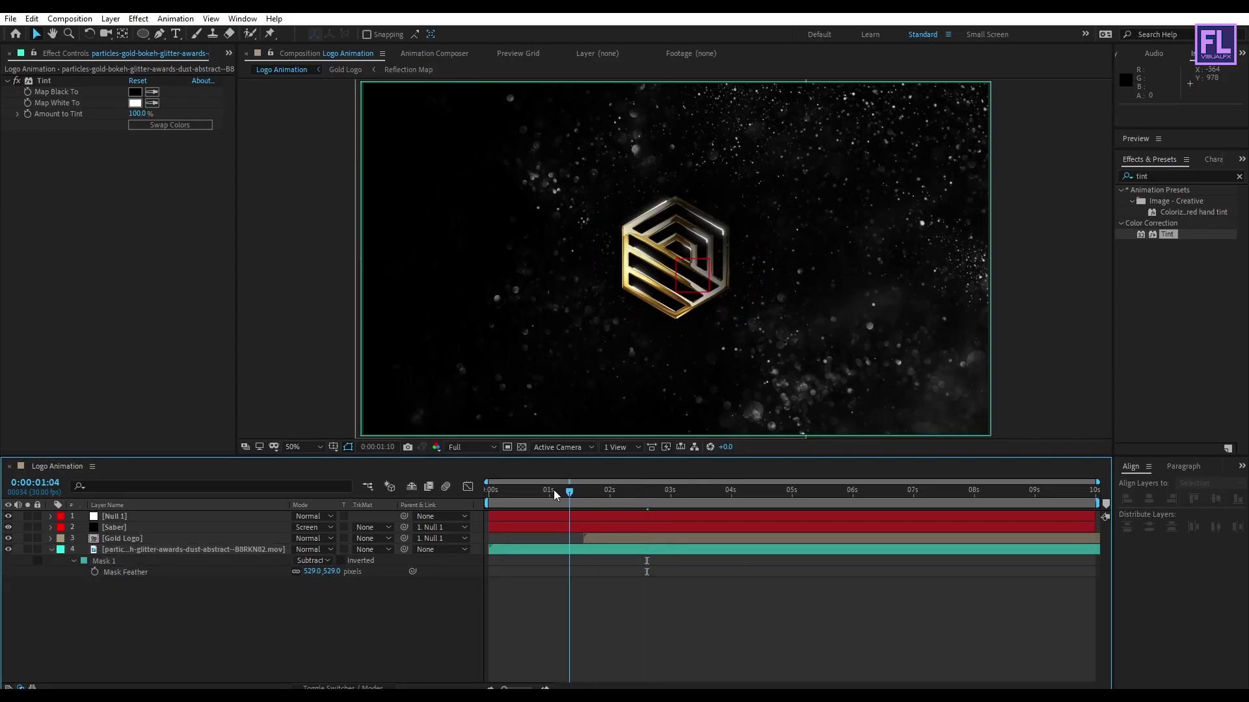
drag(552, 490, 620, 492)
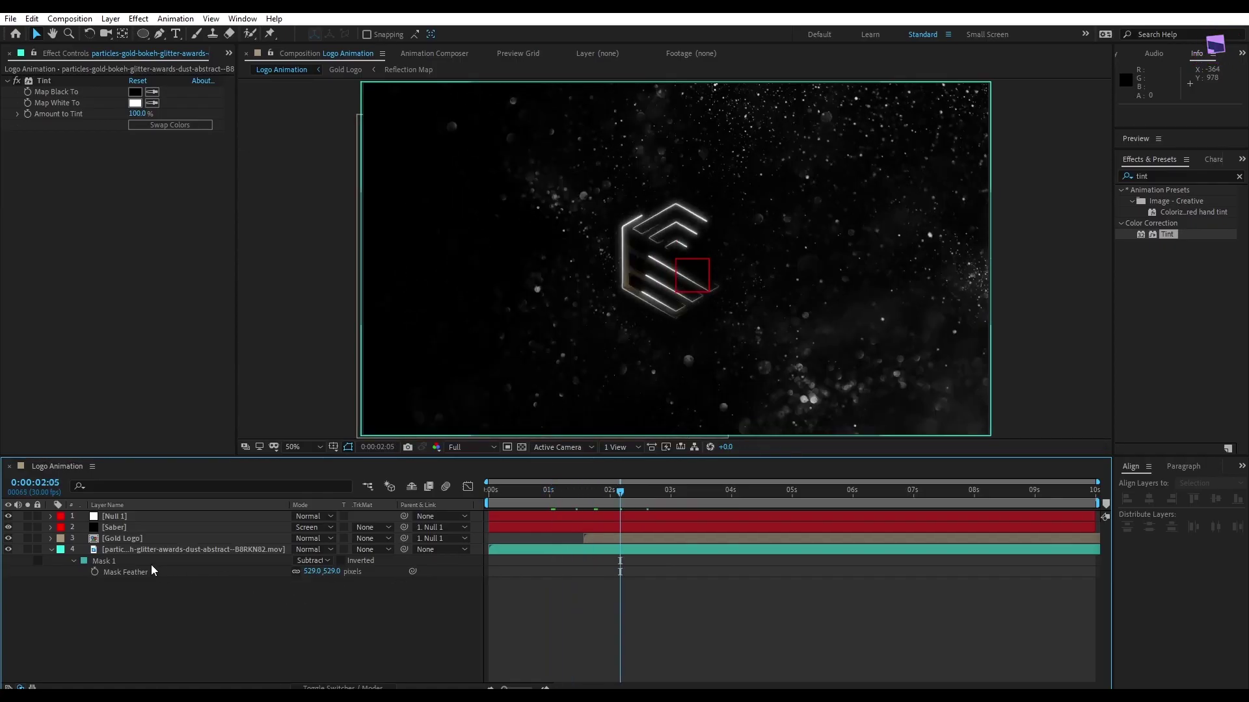
Enlarge the circular particles mask slightly about its centre, scrub to 0:00:04:27, and collapse the layer's mask properties.
click(130, 563)
double_click(677, 346)
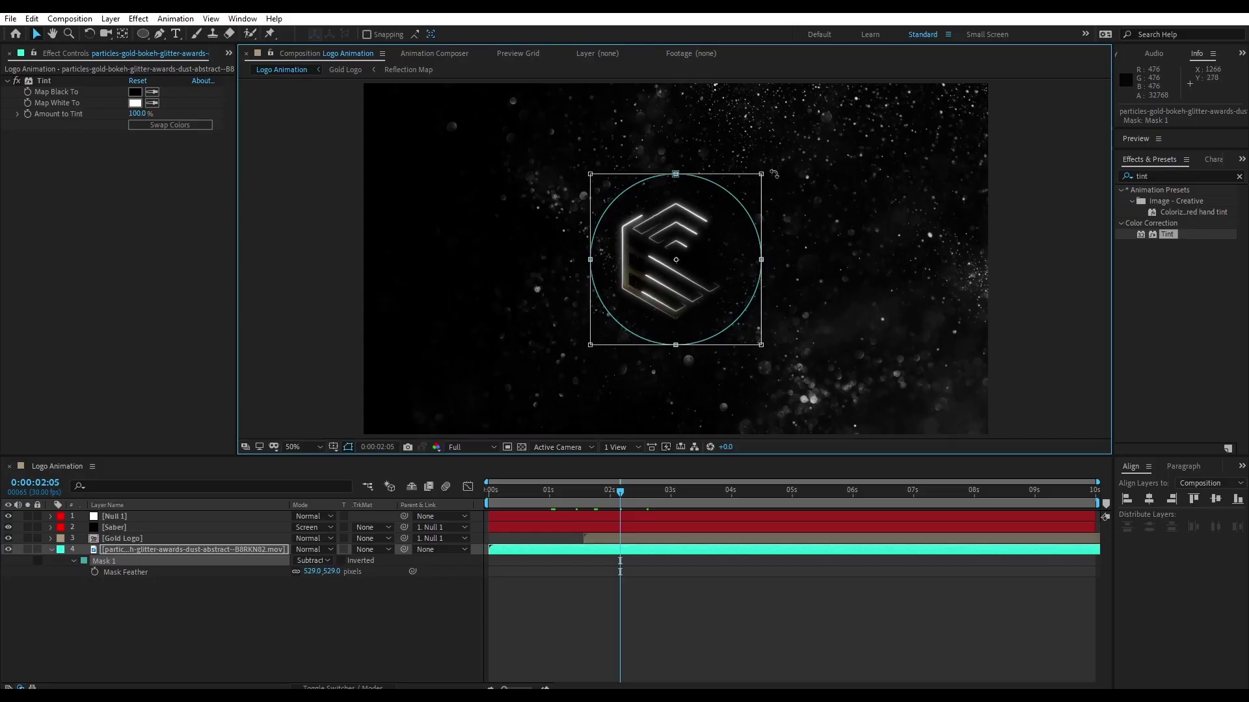
drag(762, 174, 781, 154)
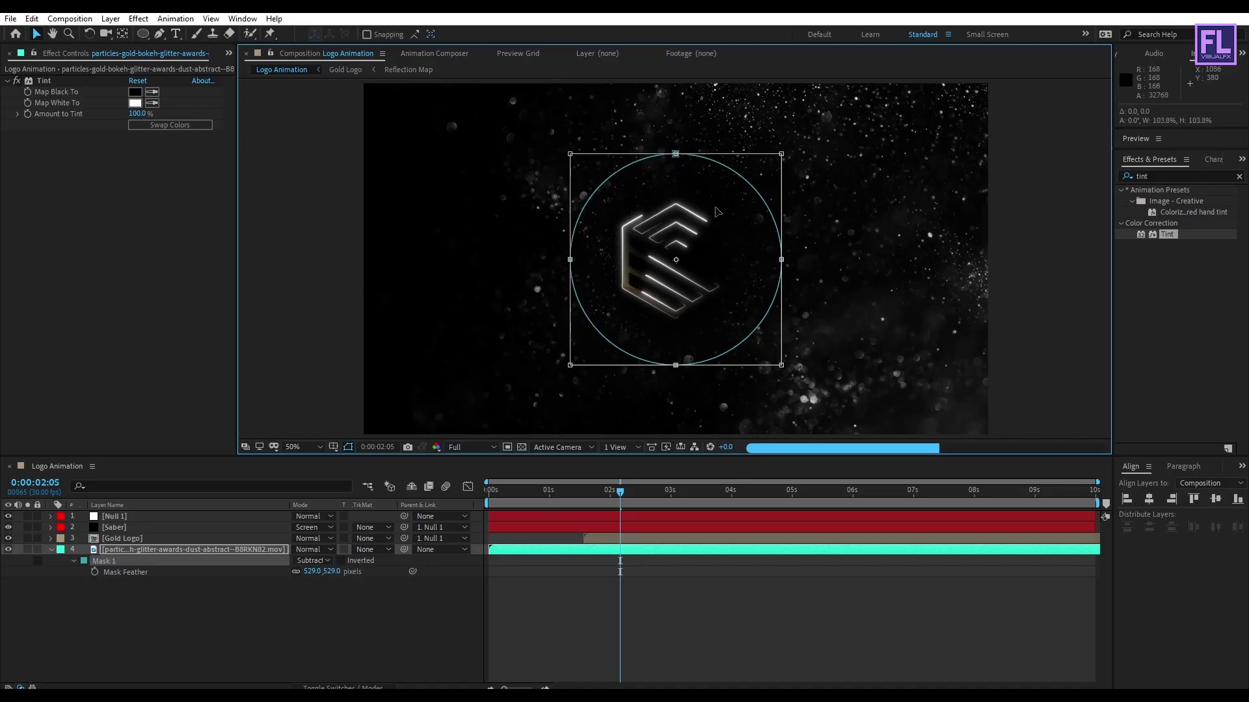
double_click(714, 211)
click(309, 622)
drag(607, 491, 786, 481)
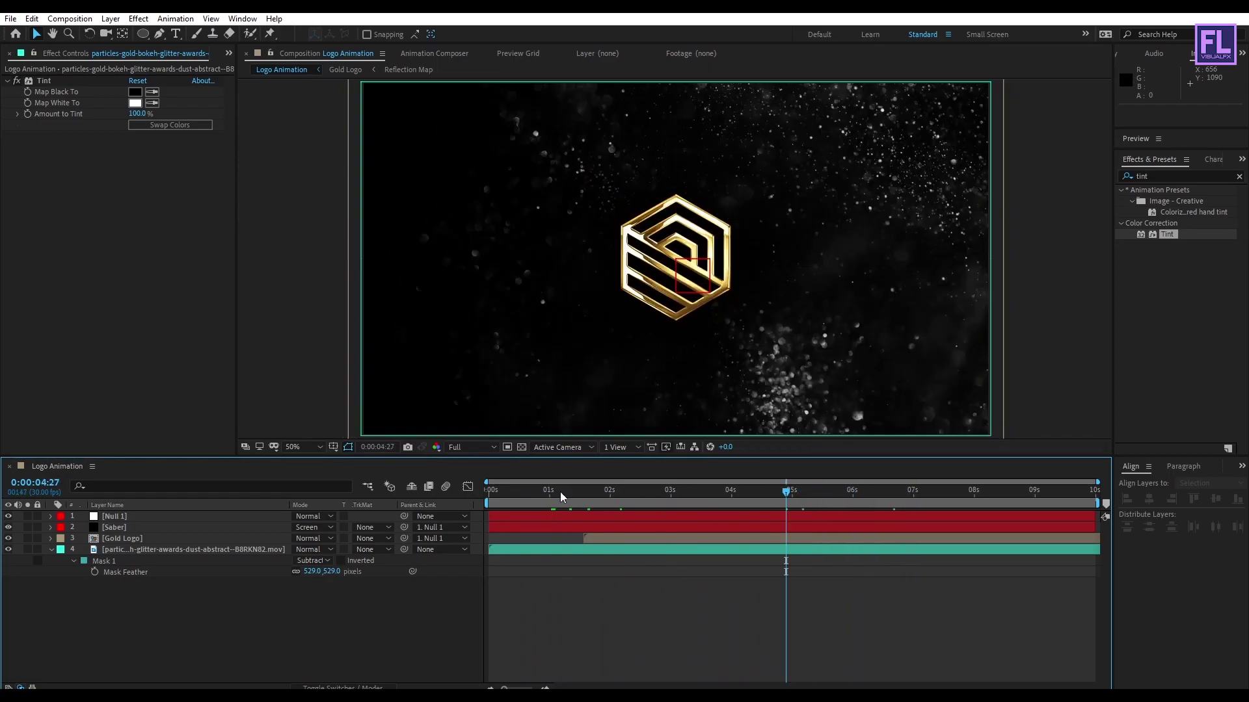
click(50, 549)
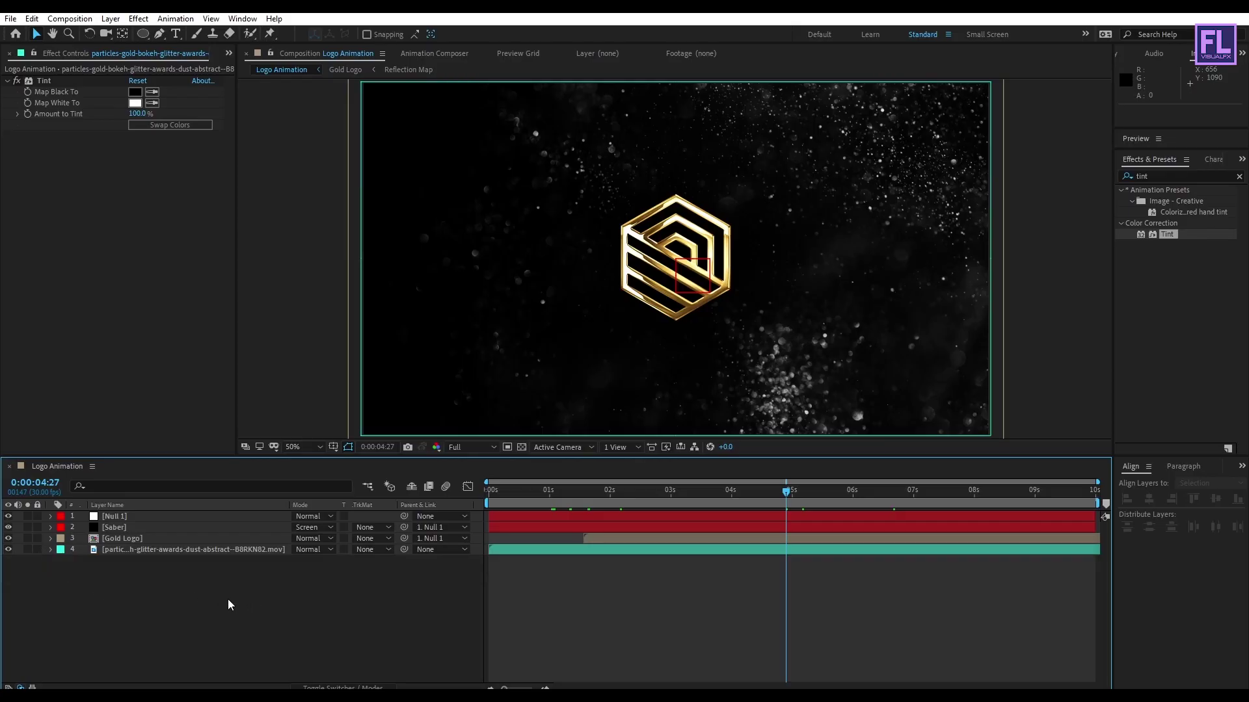
Create a black 1920 × 1080 px solid layer above all other layers in the Logo Animation composition.
right_click(139, 590)
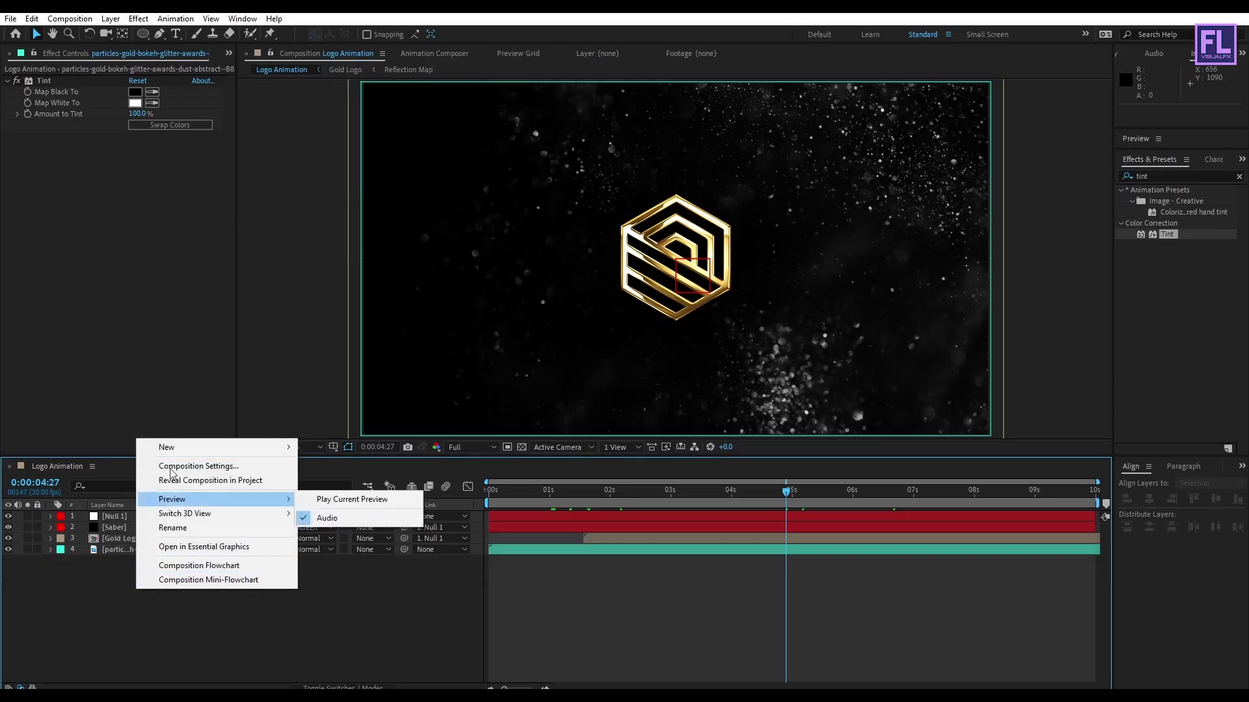
mouse_move(215, 447)
click(328, 480)
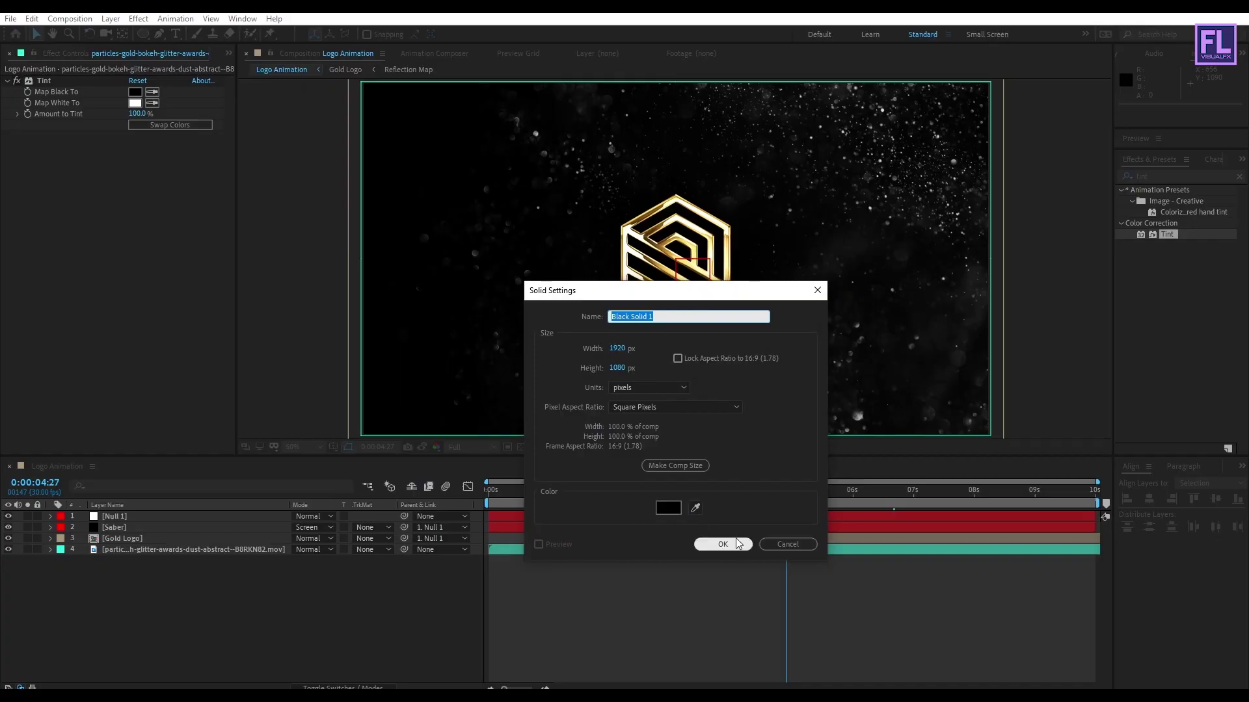
click(708, 543)
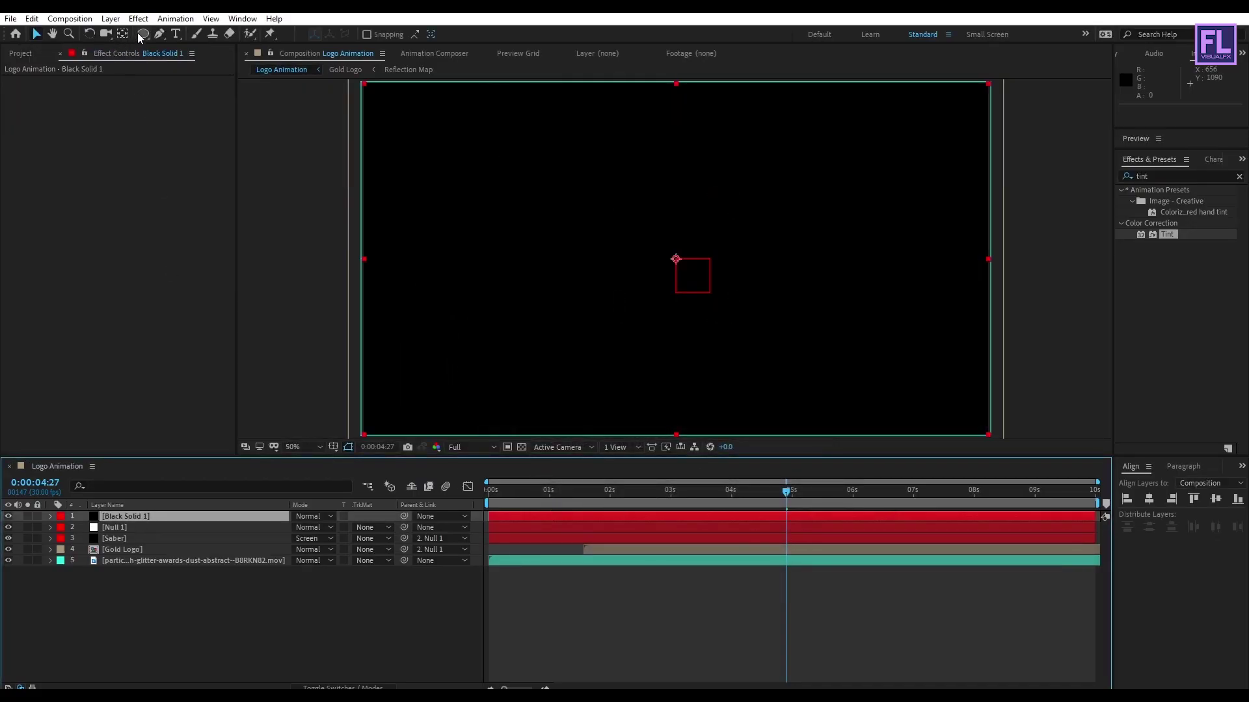
Add a rectangular mask covering the full frame to the new black solid, using the Rectangle tool.
drag(138, 33, 177, 35)
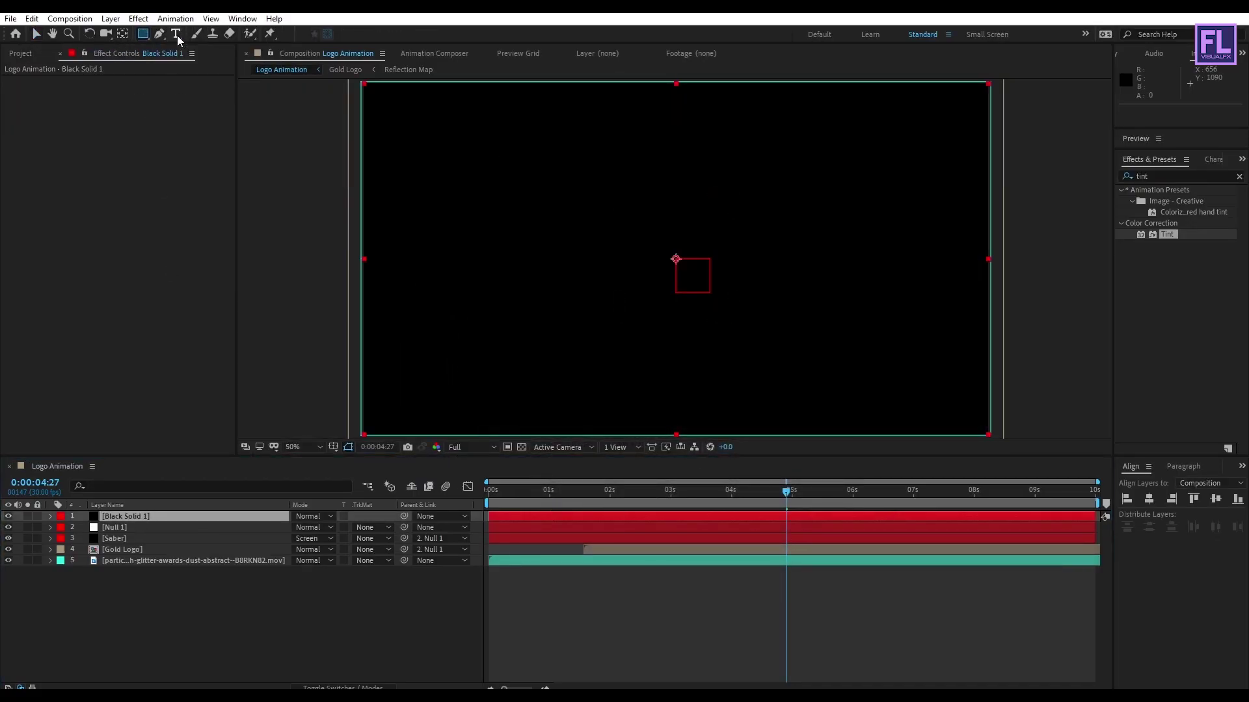
double_click(143, 33)
key(v)
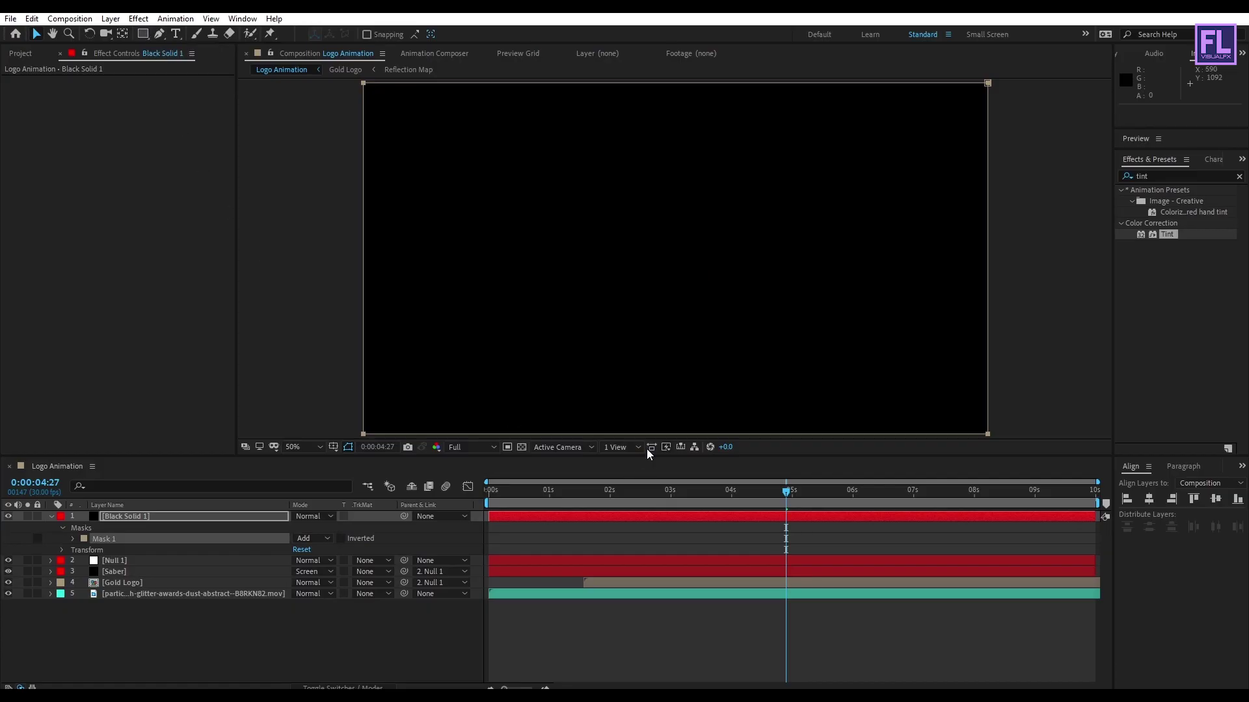
Shrink the black solid's mask about its centre to about 78.5% height, invert it for letterbox bars, and collapse the layer.
click(655, 438)
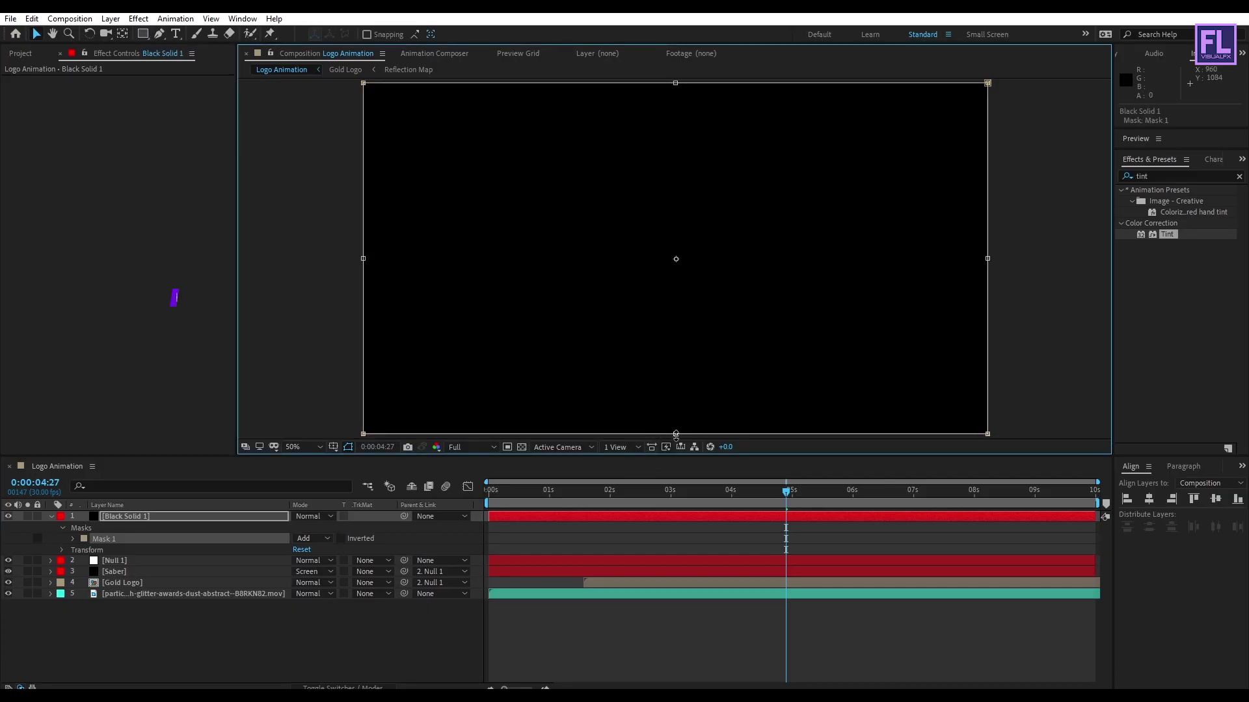
drag(676, 435, 679, 396)
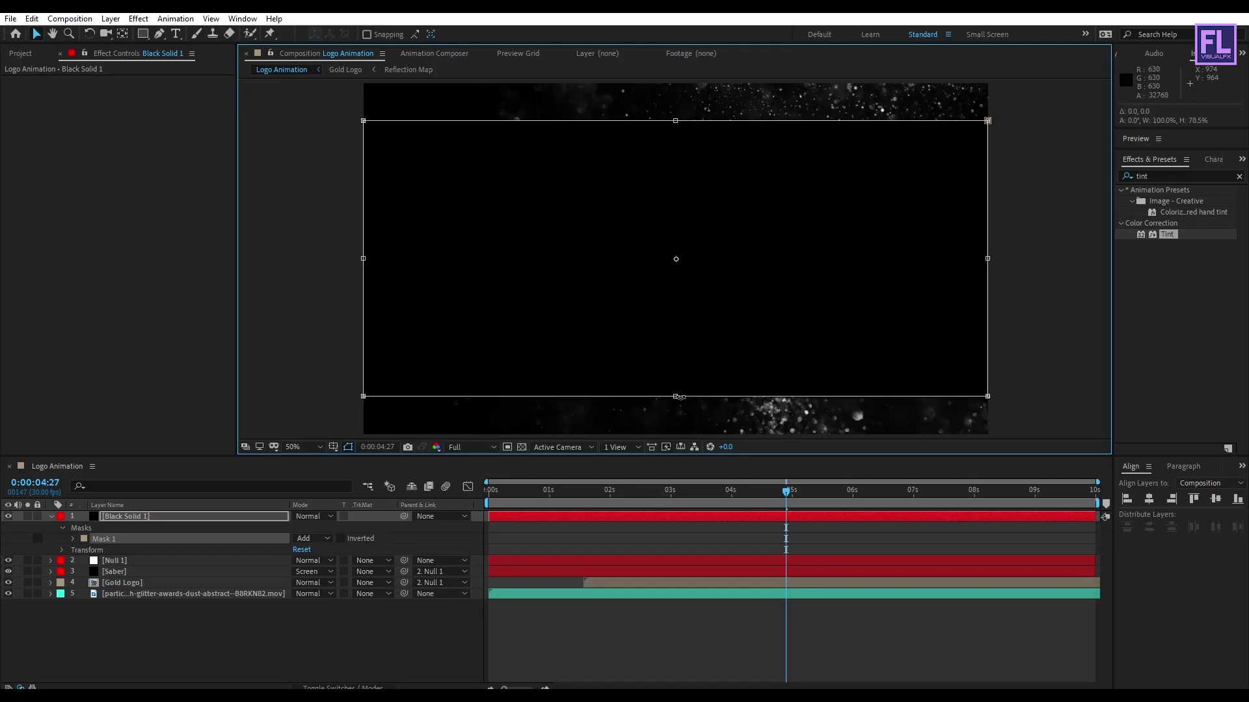
click(343, 538)
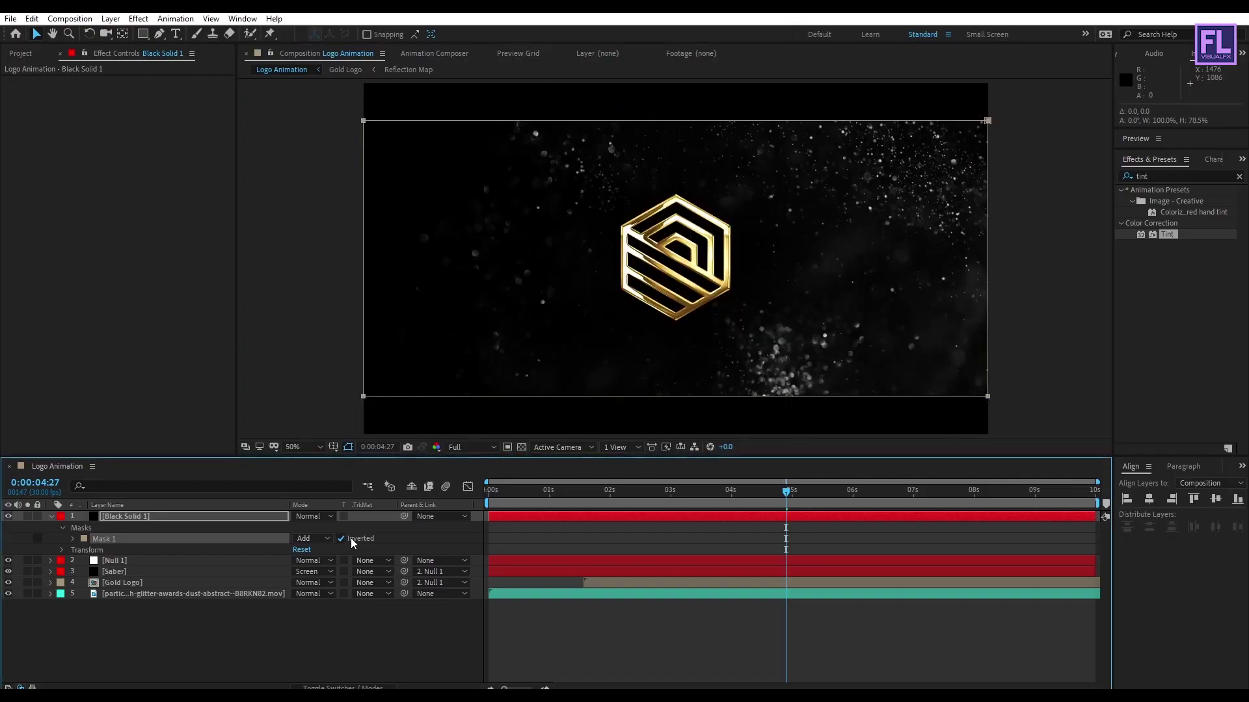
click(50, 516)
click(213, 610)
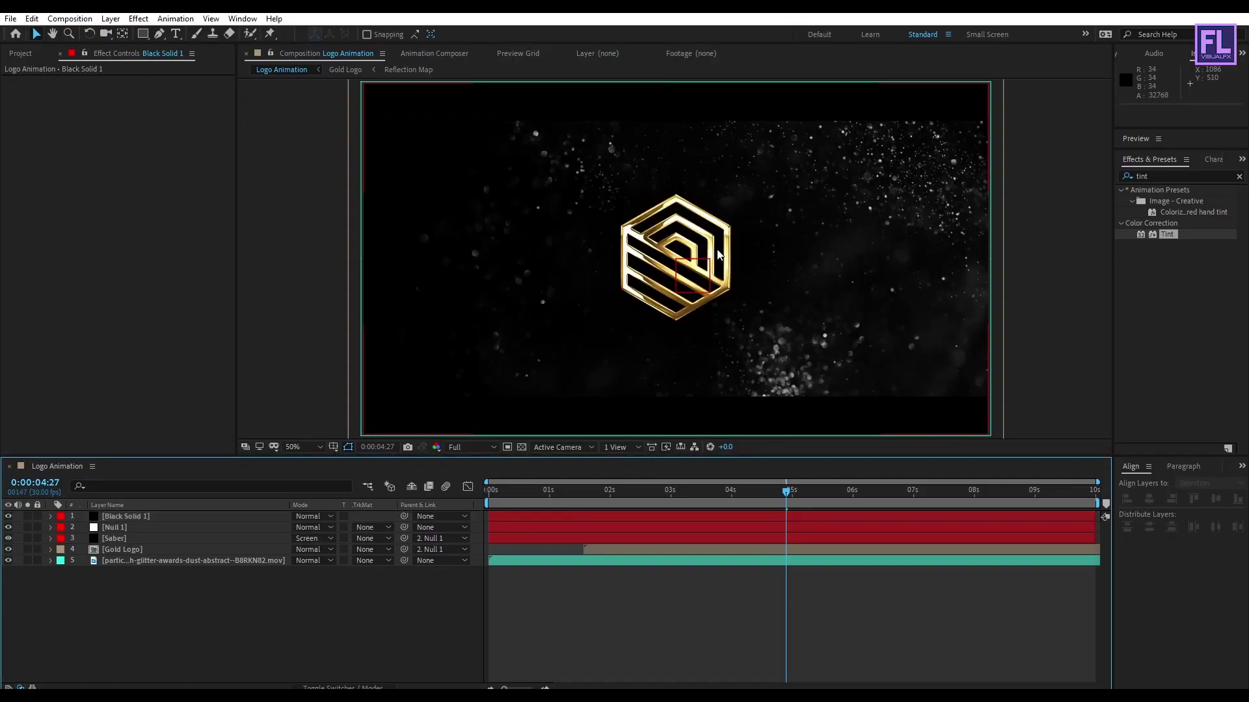
Preview the logo animation from 0:00:00:00.
drag(785, 493, 487, 514)
key(space)
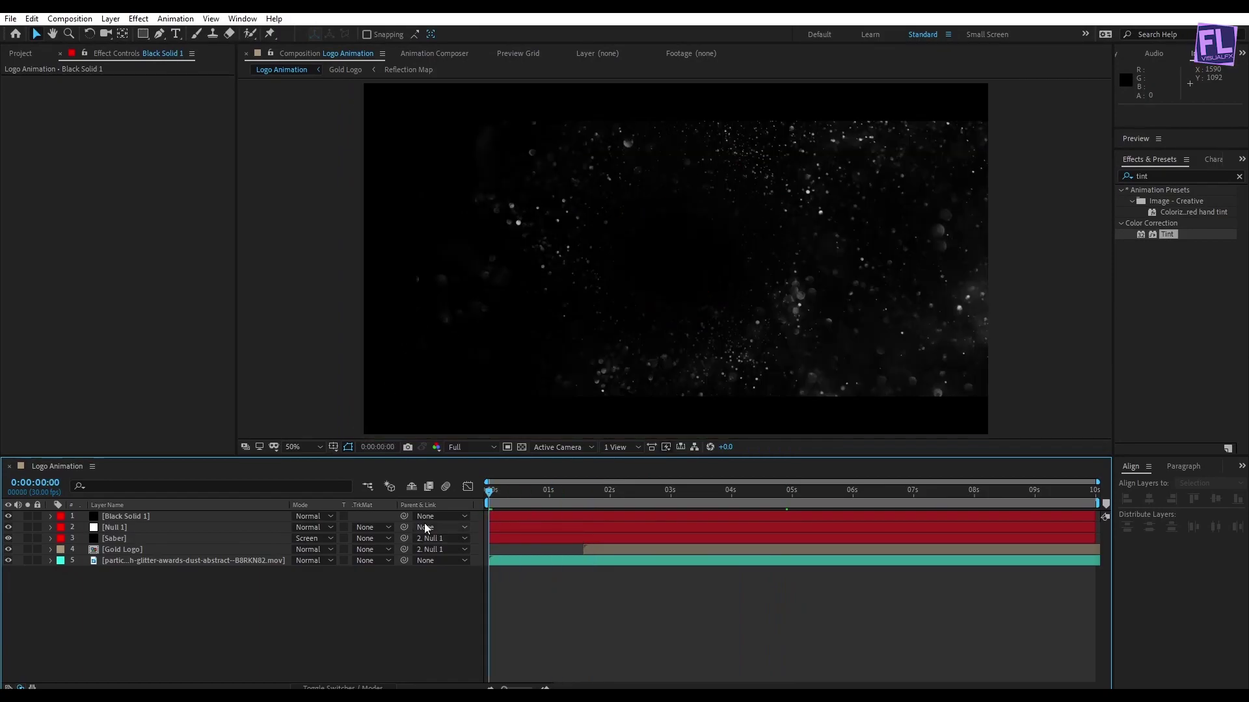